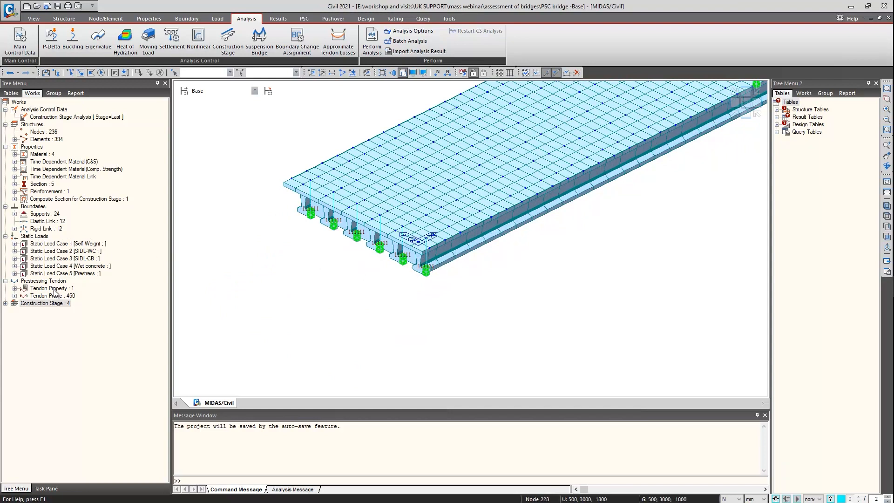
Show the bridge model at construction stage CS-1 and at stage CS-2
{"action": "scroll", "coordinate": [466, 196], "scroll_direction": "down", "scroll_amount": 4}
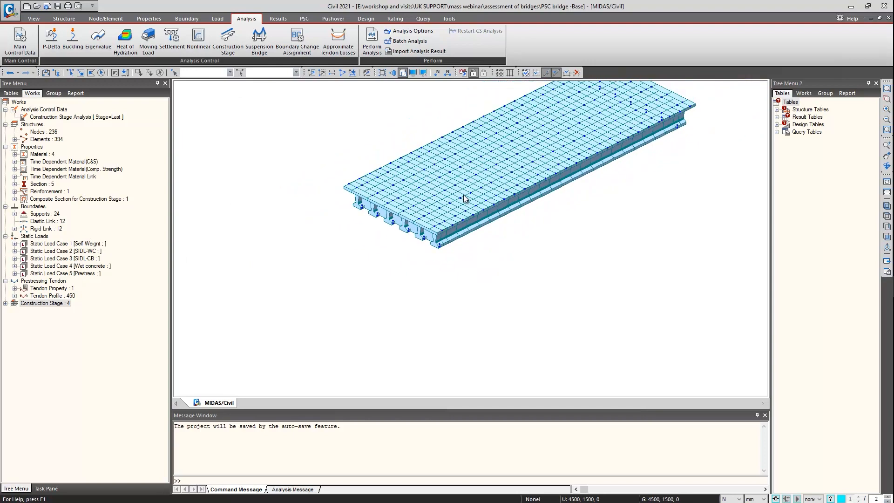
{"action": "middle_click_drag", "start_coordinate": [497, 165], "coordinate": [359, 245]}
{"action": "left_click", "coordinate": [198, 91]}
{"action": "left_click", "coordinate": [213, 105]}
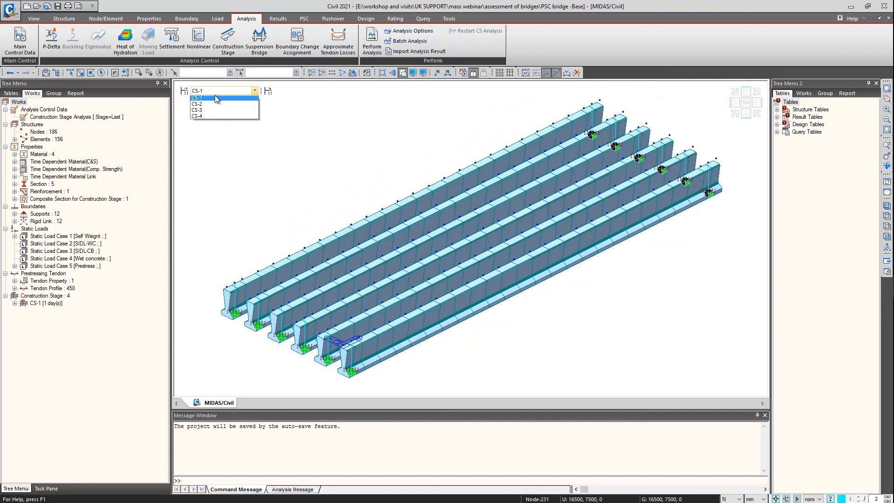
{"action": "left_click", "coordinate": [212, 108]}
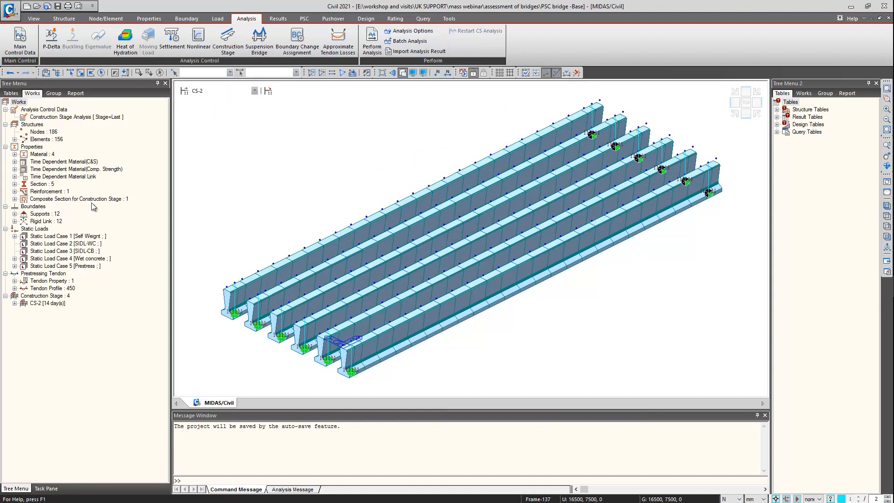
Display the element beam loads of the Wet concrete static load case on the girders
{"action": "double_click", "coordinate": [70, 258]}
{"action": "right_click", "coordinate": [66, 266]}
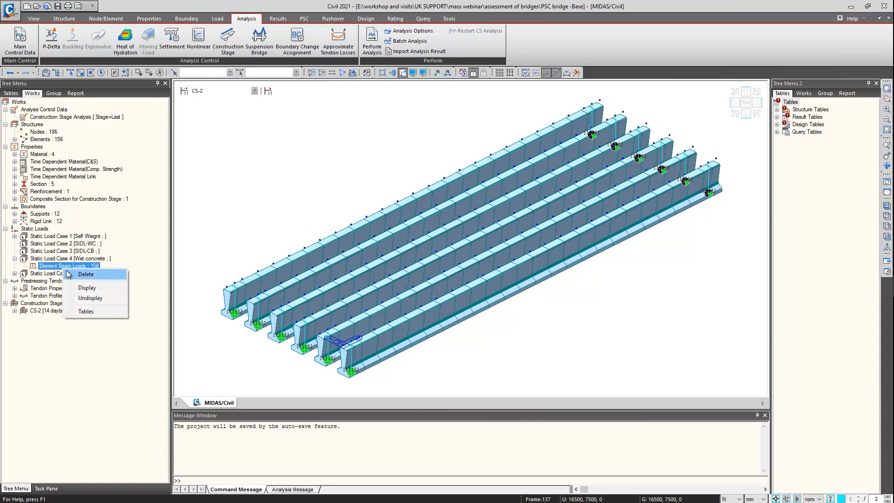
{"action": "left_click", "coordinate": [88, 288]}
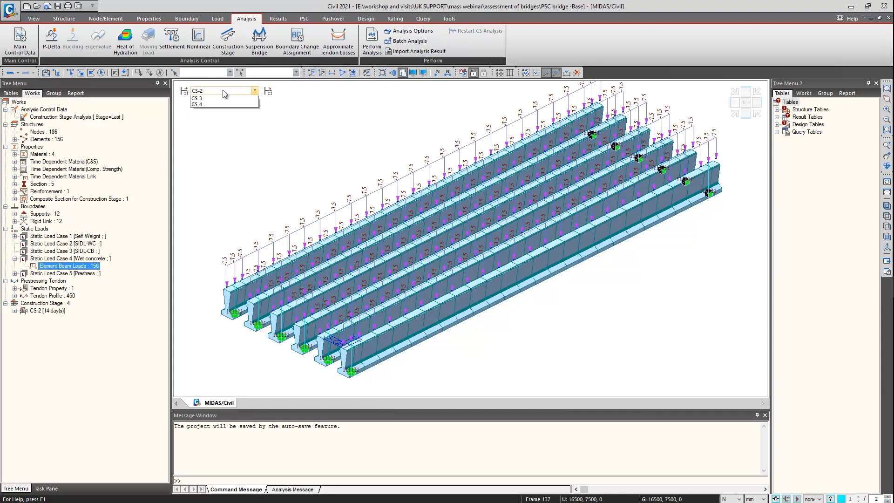
Show the bridge model at construction stages CS-3 and CS-4
{"action": "left_click", "coordinate": [215, 119]}
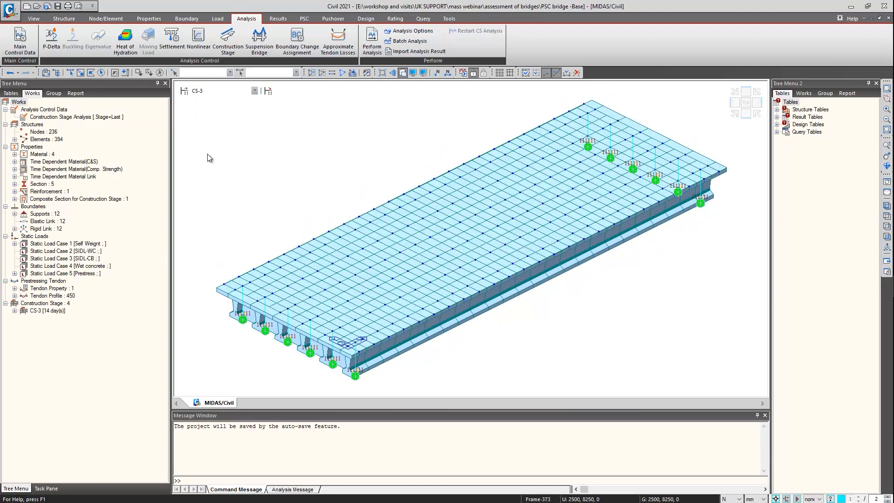
{"action": "left_click", "coordinate": [214, 95]}
{"action": "left_click", "coordinate": [205, 122]}
Set the bar diameter of the second longitudinal rebar row in the Composite Y8 section's reinforcement to P10
{"action": "double_click", "coordinate": [51, 191]}
{"action": "right_click", "coordinate": [56, 199]}
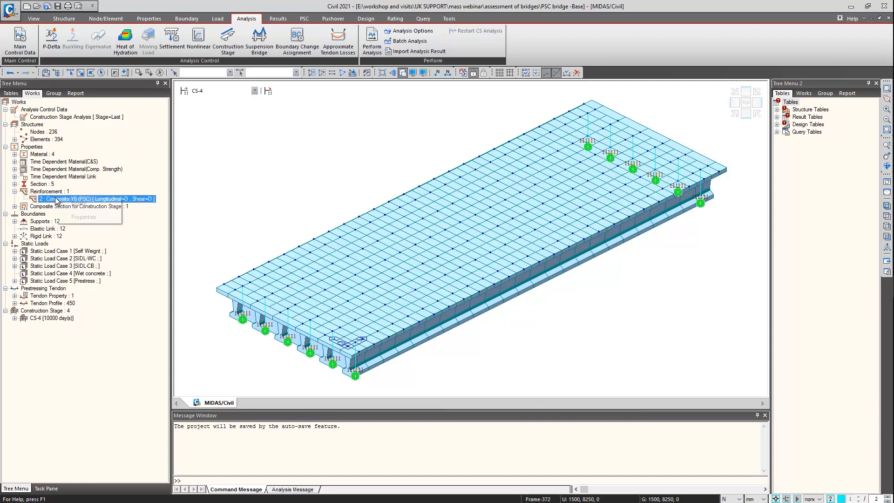
{"action": "left_click", "coordinate": [70, 220]}
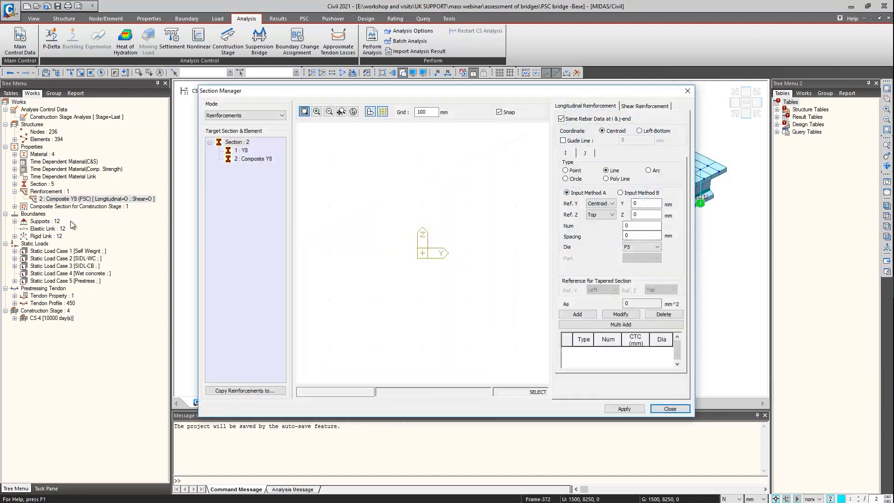
{"action": "left_click", "coordinate": [256, 159]}
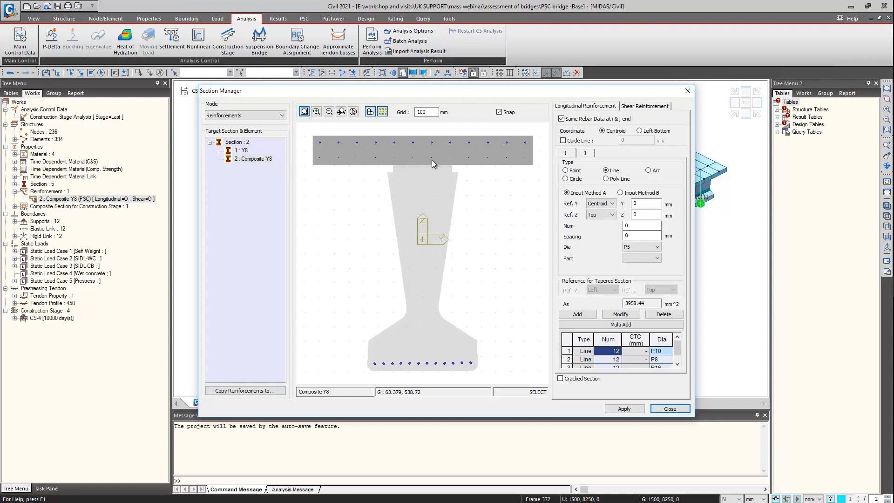
{"action": "left_click", "coordinate": [660, 359]}
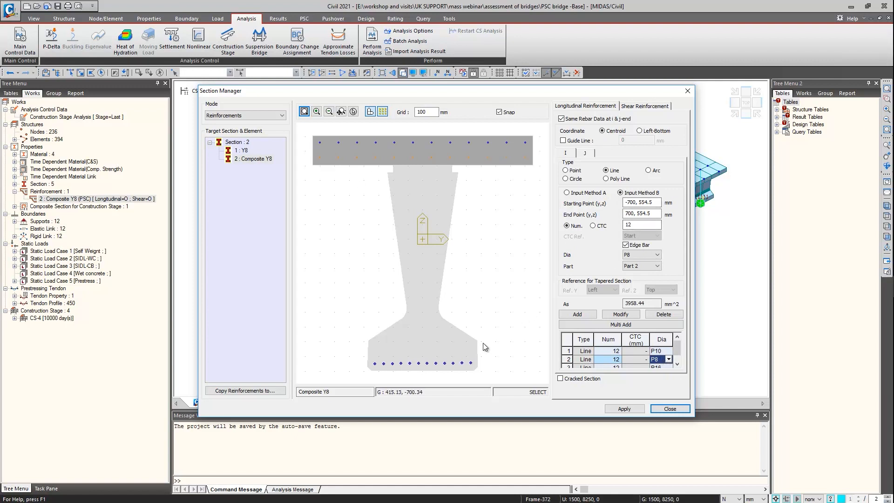
{"action": "left_click", "coordinate": [668, 361]}
{"action": "left_click", "coordinate": [661, 392]}
{"action": "left_click", "coordinate": [663, 367]}
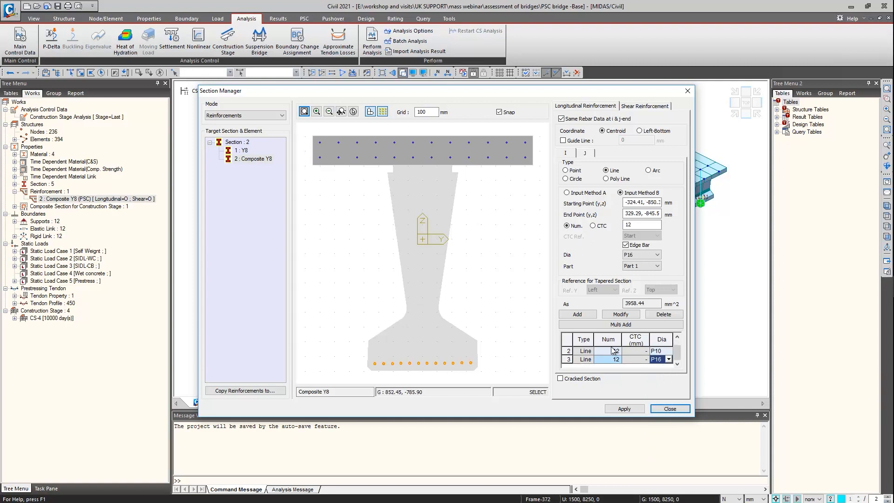
{"action": "scroll", "coordinate": [647, 362], "scroll_direction": "up", "scroll_amount": 1}
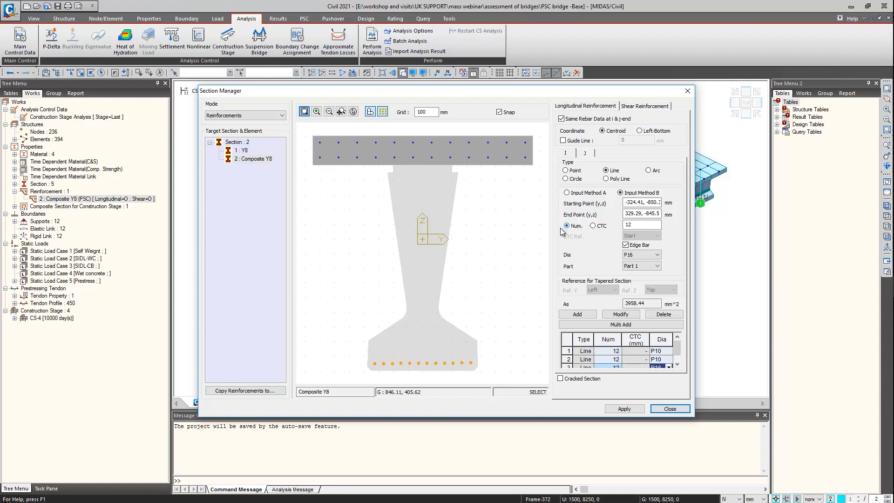
{"action": "left_click", "coordinate": [661, 410]}
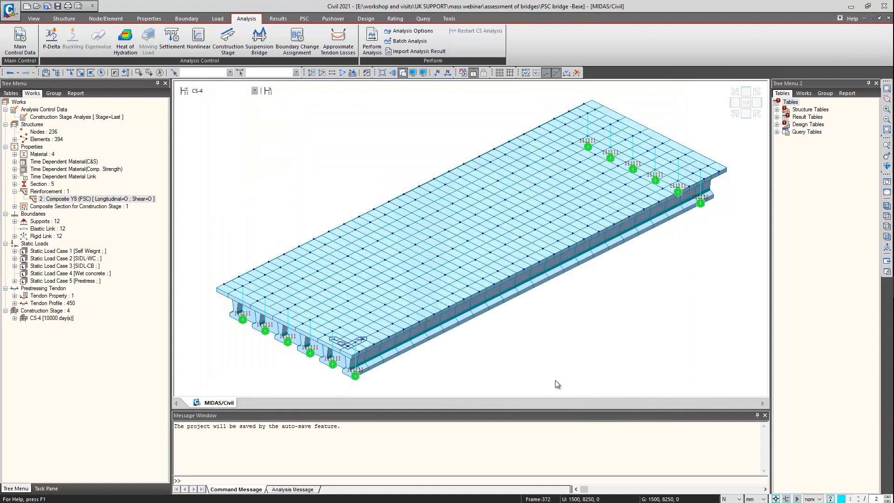
Turn off the solid rendering so the deck is drawn as a wireframe grillage
{"action": "left_click", "coordinate": [401, 73]}
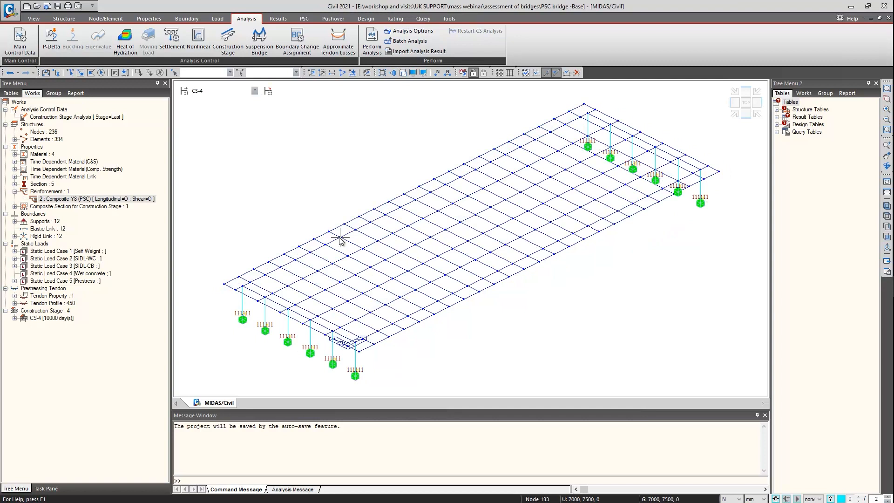
{"action": "mouse_move", "coordinate": [340, 239]}
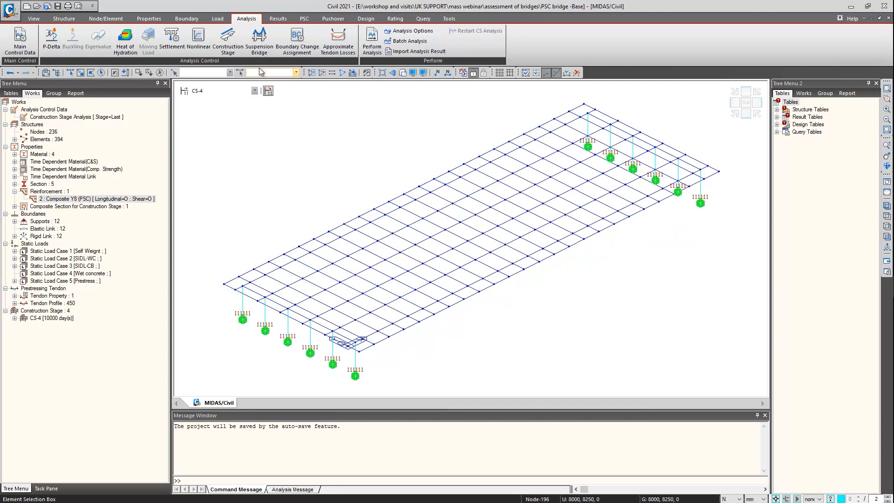
Set the moving load code to BS, with the model in the Base stage
{"action": "left_click", "coordinate": [218, 19]}
{"action": "left_click", "coordinate": [22, 52]}
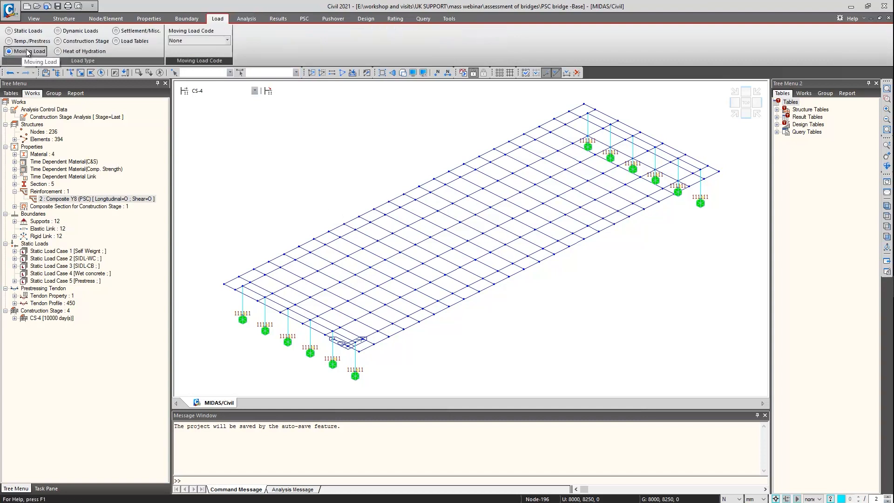
{"action": "left_click", "coordinate": [200, 42]}
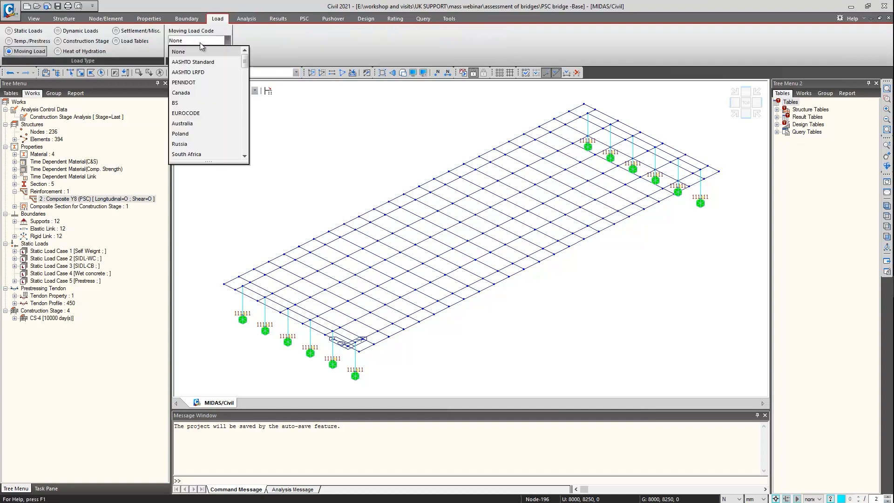
{"action": "left_click", "coordinate": [194, 105]}
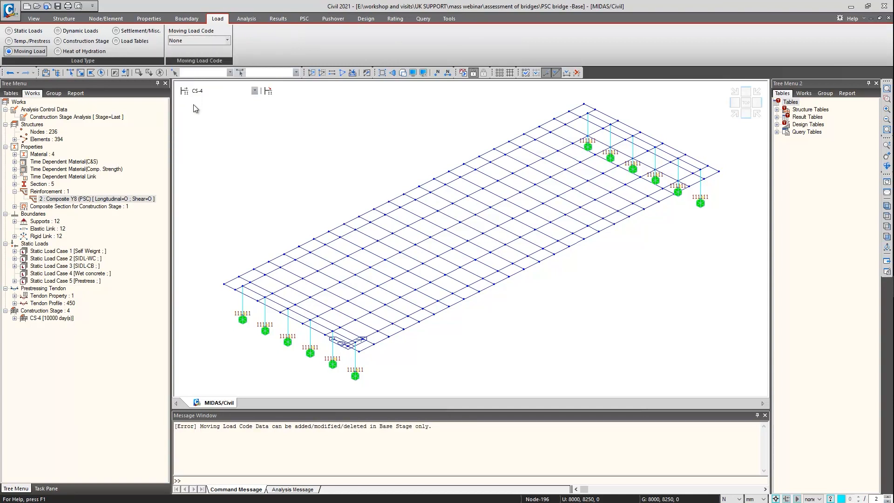
{"action": "left_click", "coordinate": [195, 90]}
{"action": "left_click", "coordinate": [207, 100]}
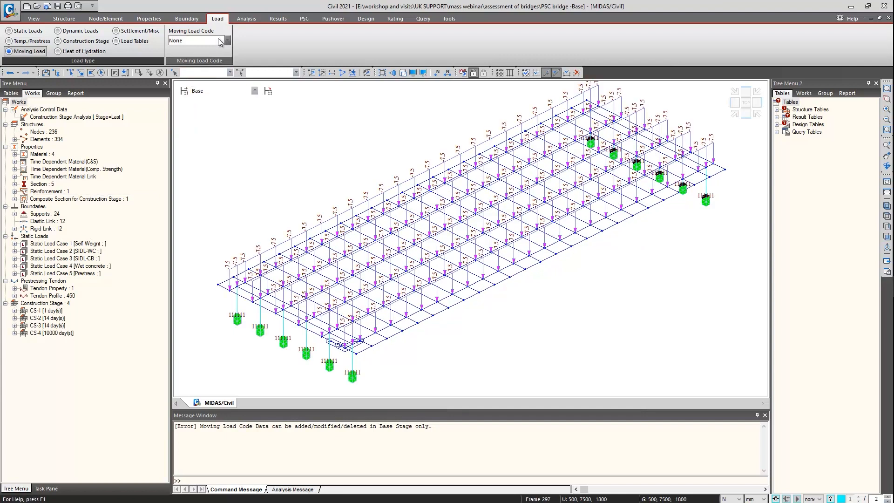
{"action": "left_click", "coordinate": [221, 41]}
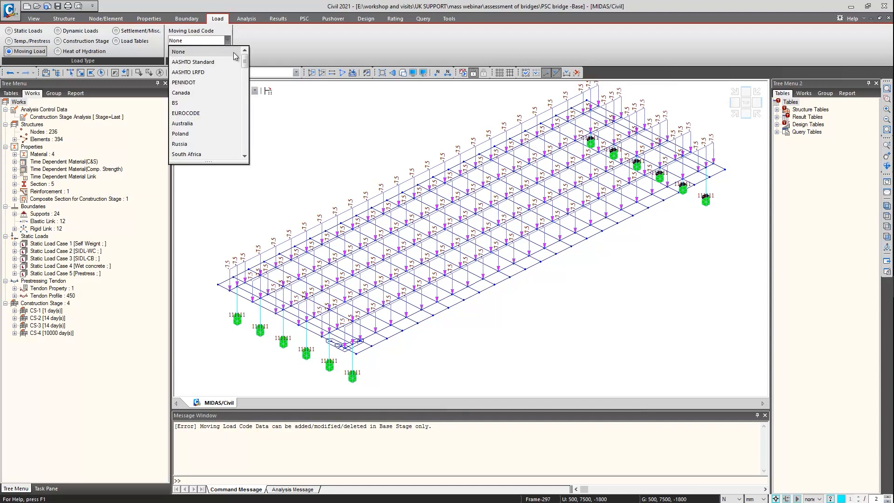
{"action": "left_click", "coordinate": [194, 102]}
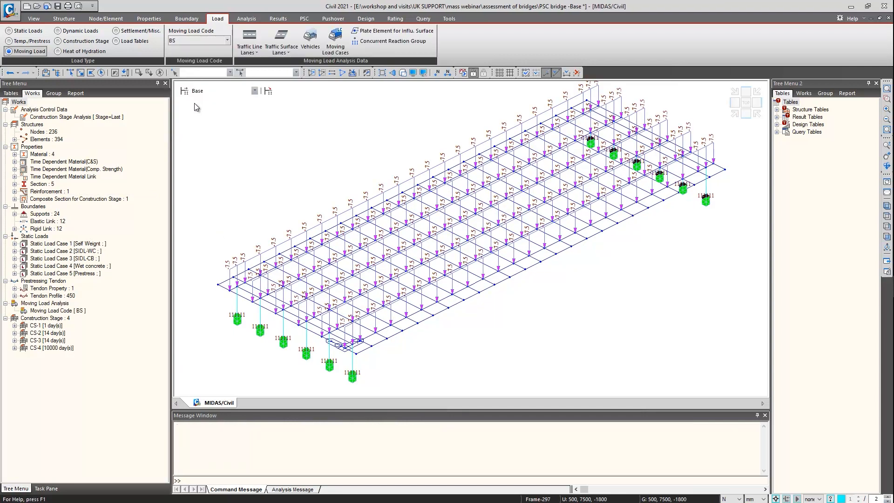
Hide the element beam loads of the Wet concrete load case, using the works list in the second tree
{"action": "left_click", "coordinate": [804, 93]}
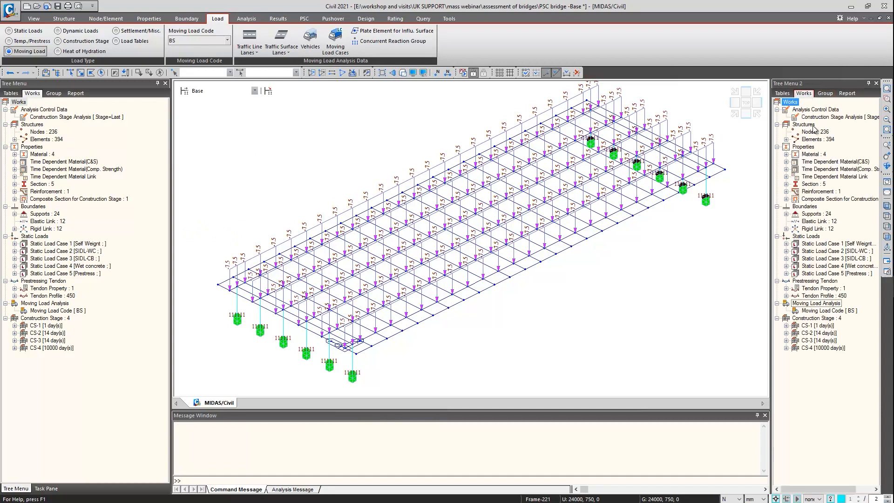
{"action": "double_click", "coordinate": [808, 274]}
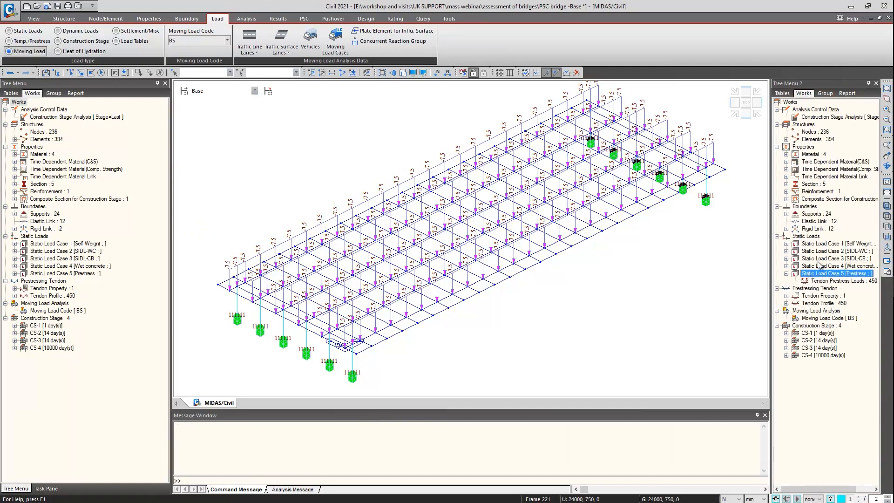
{"action": "double_click", "coordinate": [816, 266]}
{"action": "right_click", "coordinate": [816, 275]}
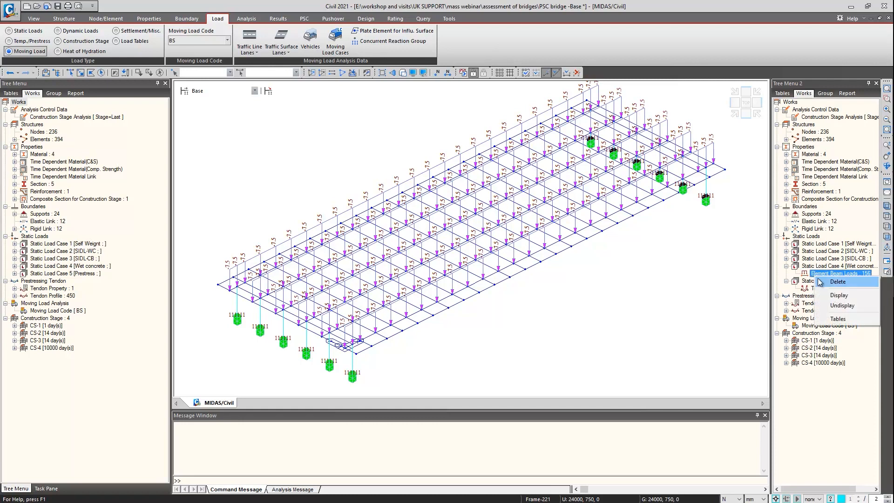
{"action": "left_click", "coordinate": [843, 305]}
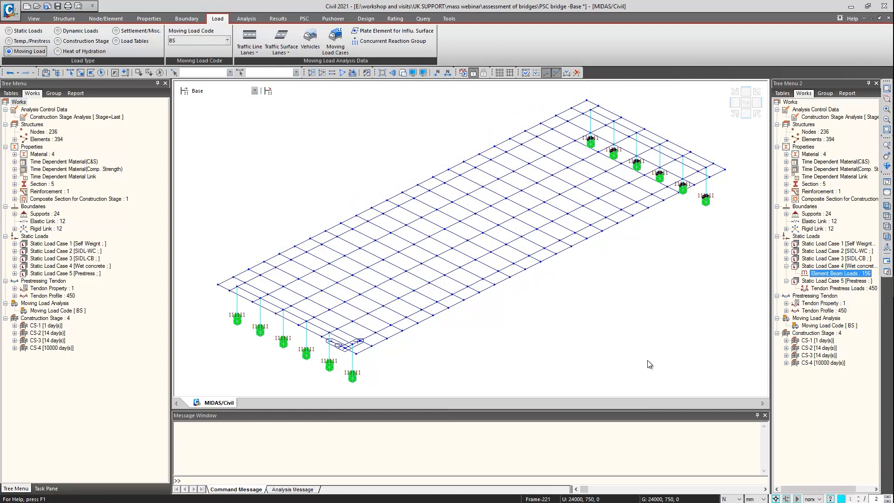
Start a new traffic line lane named Lane 1 with an eccentricity of -1500 mm
{"action": "left_click", "coordinate": [249, 38]}
{"action": "left_click", "coordinate": [99, 22]}
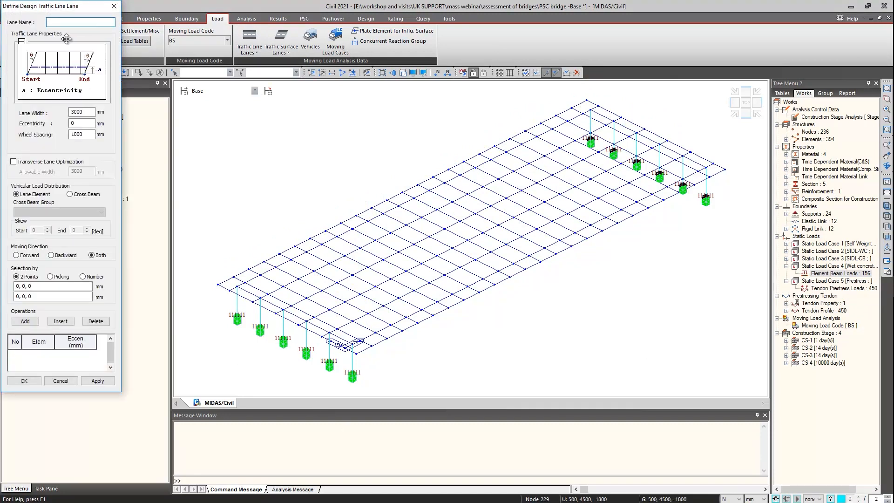
{"action": "left_click_drag", "start_coordinate": [44, 6], "coordinate": [117, 94]}
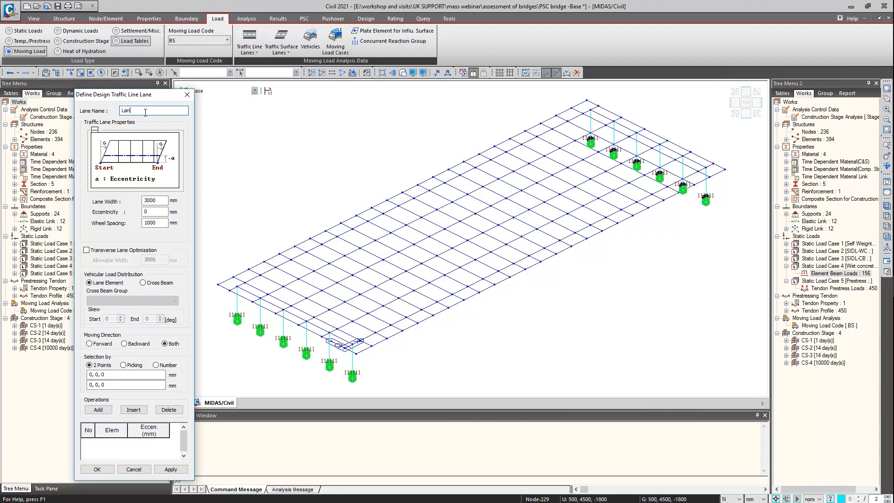
{"action": "double_click", "coordinate": [157, 212]}
{"action": "type", "text": "-1500"}
Set Lane 1's vehicular load distribution to Cross Beam with the group Cross beam moving load
{"action": "left_click", "coordinate": [142, 283]}
{"action": "left_click", "coordinate": [134, 301]}
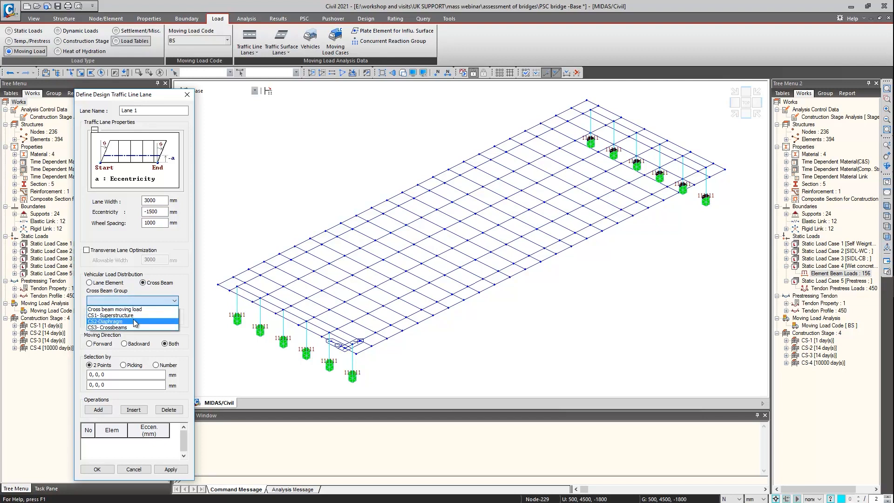
{"action": "left_click", "coordinate": [131, 310]}
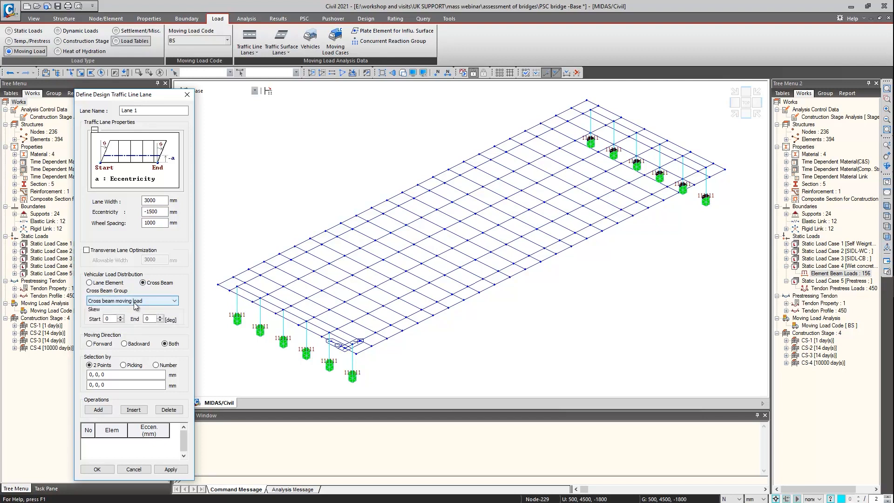
Define Lane 1 along the deck edge from 0, -750, 0 to 24000, -750, 0 and apply it
{"action": "left_click", "coordinate": [120, 375]}
{"action": "left_click", "coordinate": [353, 366]}
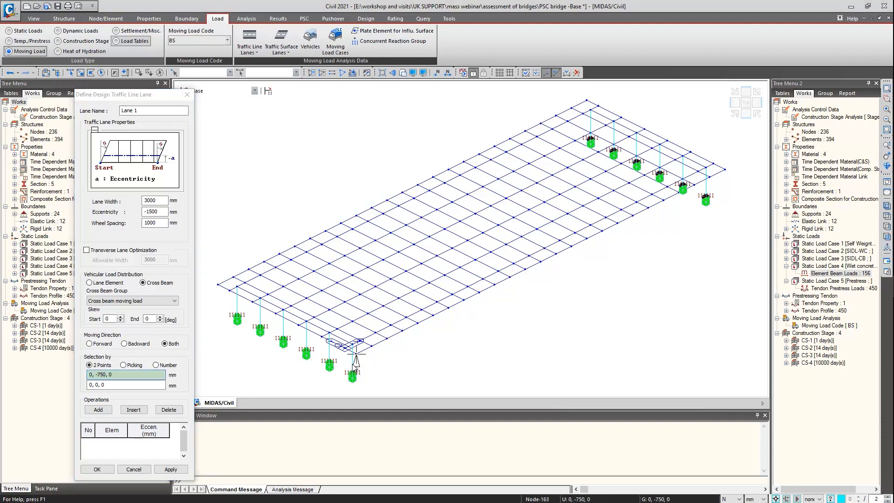
{"action": "left_click", "coordinate": [734, 168]}
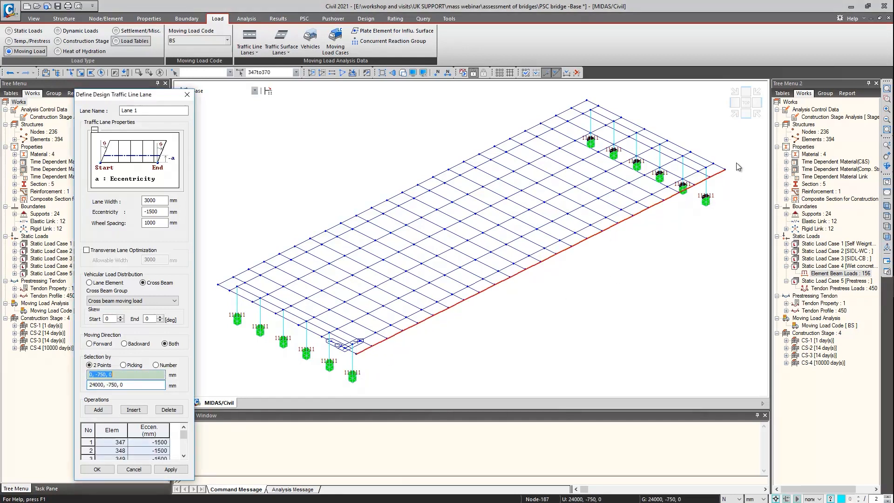
{"action": "left_click", "coordinate": [171, 469]}
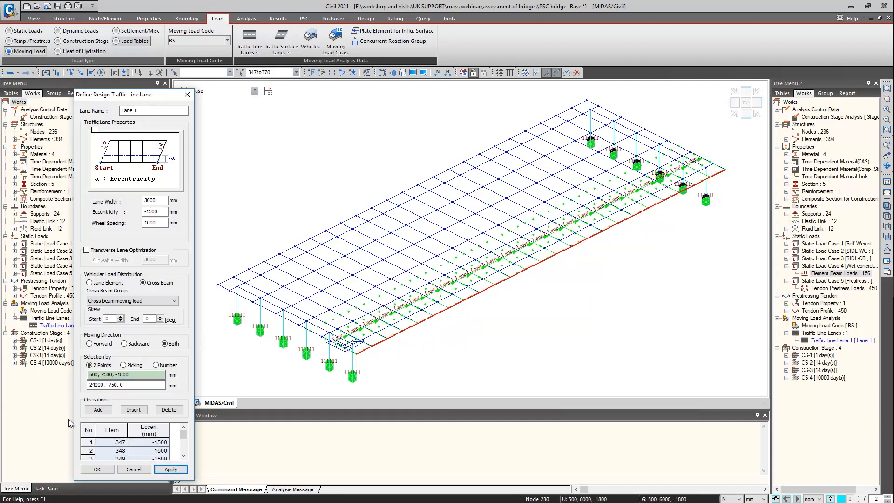
Clear the lane's element list, set the eccentricity to -4500 mm and name the new lane Lane 2
{"action": "left_click", "coordinate": [91, 432]}
{"action": "key", "text": "Delete"}
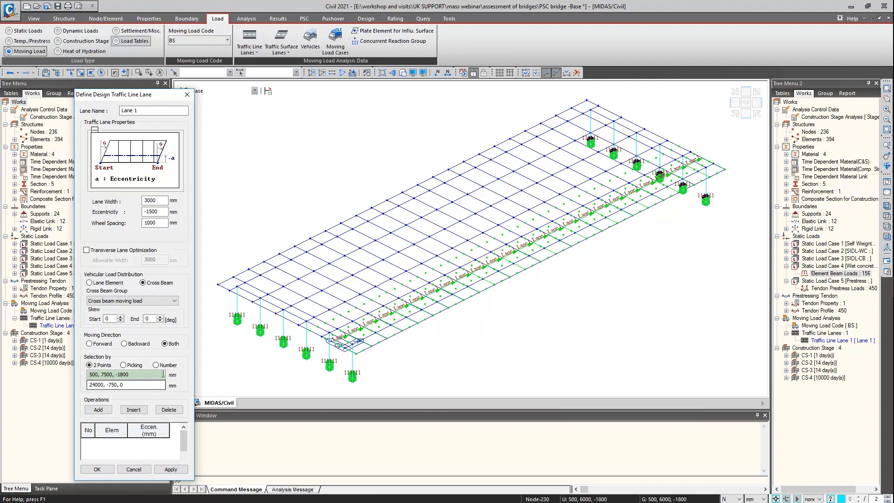
{"action": "double_click", "coordinate": [160, 213]}
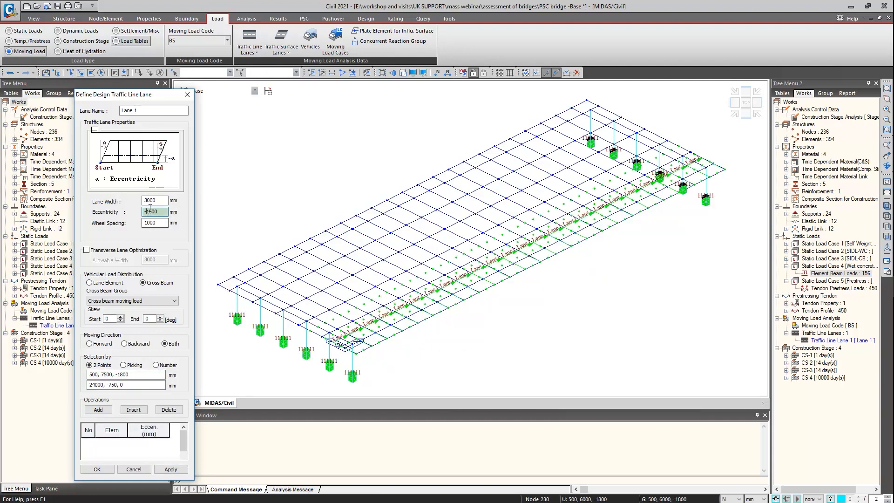
{"action": "key", "text": "BackSpace"}
{"action": "left_click", "coordinate": [153, 112]}
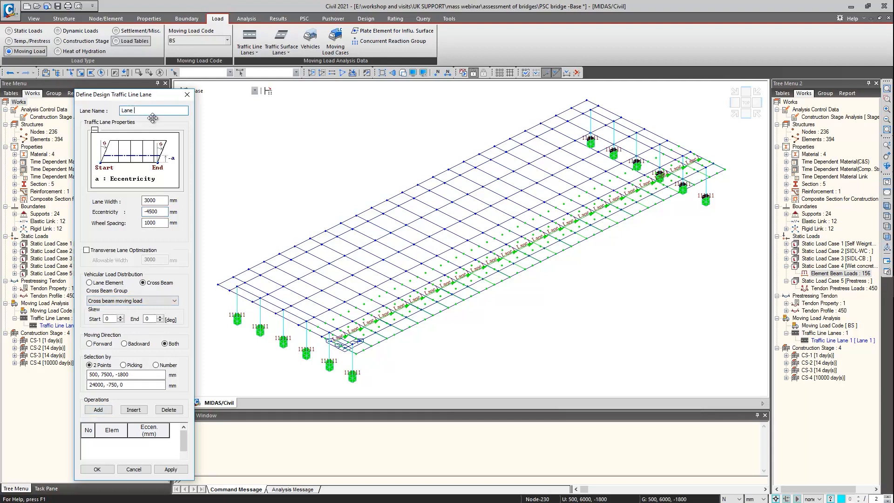
Define Lane 2 along the deck edge from 0, -750, 0 to 24000, -750, 0 and apply it
{"action": "left_click", "coordinate": [131, 375]}
{"action": "left_click", "coordinate": [356, 354]}
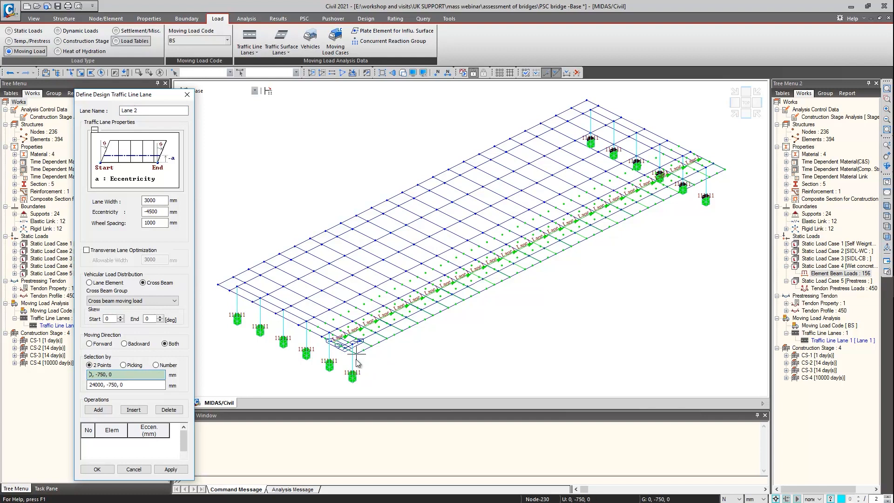
{"action": "left_click", "coordinate": [748, 173]}
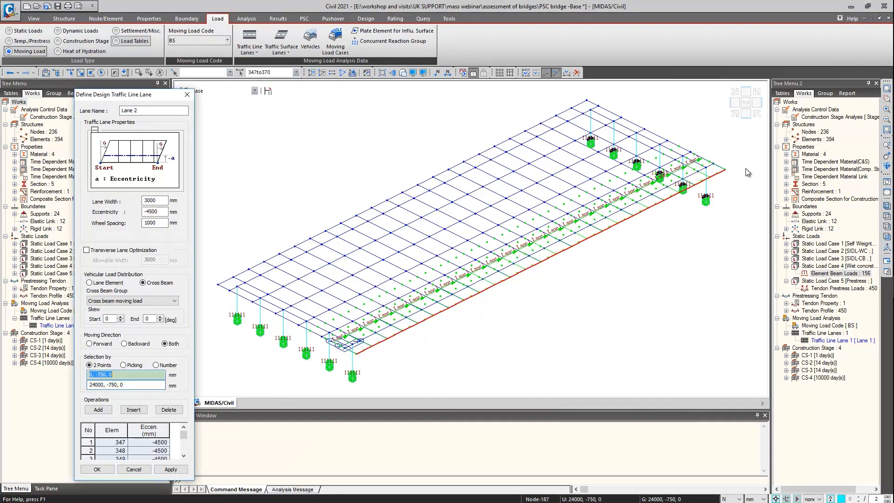
{"action": "left_click", "coordinate": [746, 169]}
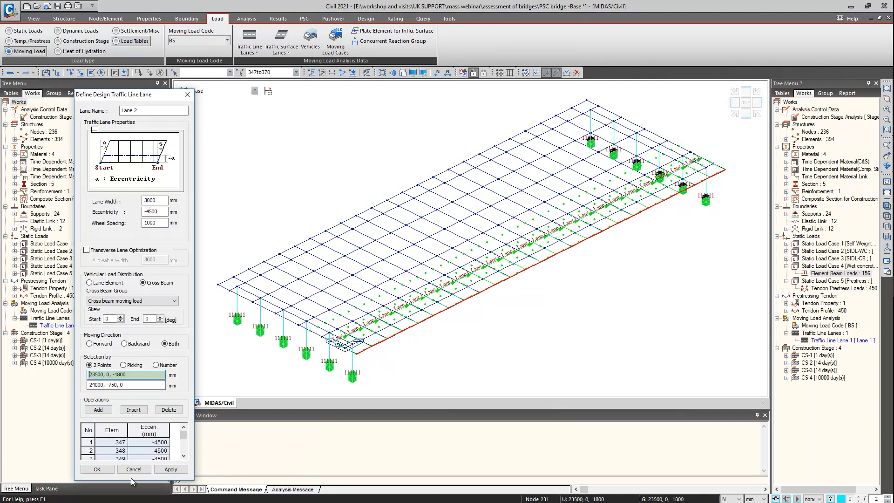
{"action": "left_click", "coordinate": [172, 469]}
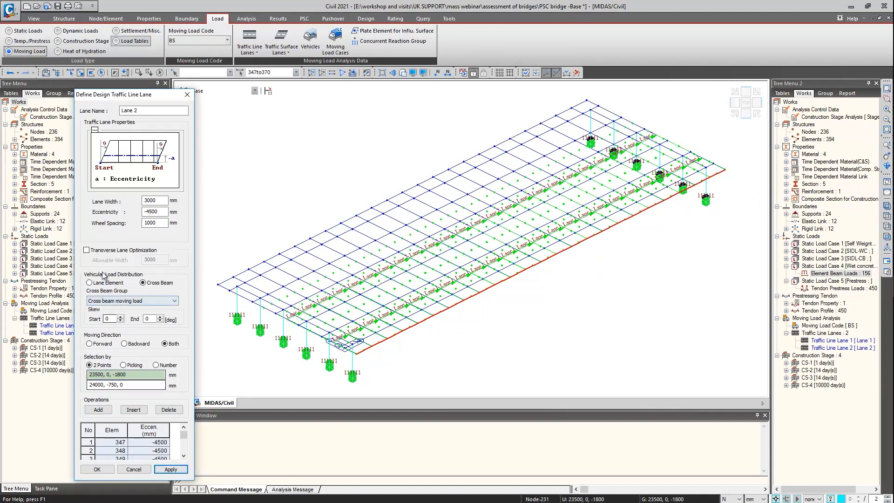
Name the new lane Lane 3, set its eccentricity to -7500 mm and clear its element list
{"action": "left_click", "coordinate": [148, 110]}
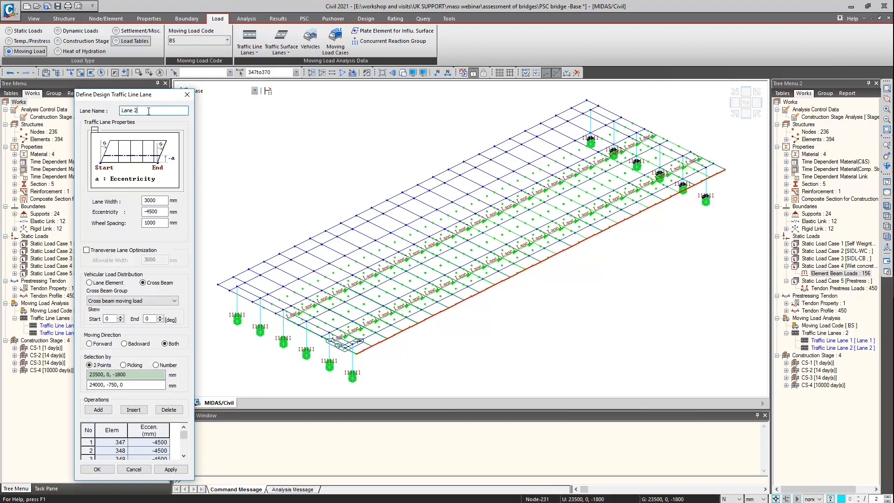
{"action": "type", "text": "3"}
{"action": "left_click", "coordinate": [149, 213]}
{"action": "key", "text": "BackSpace"}
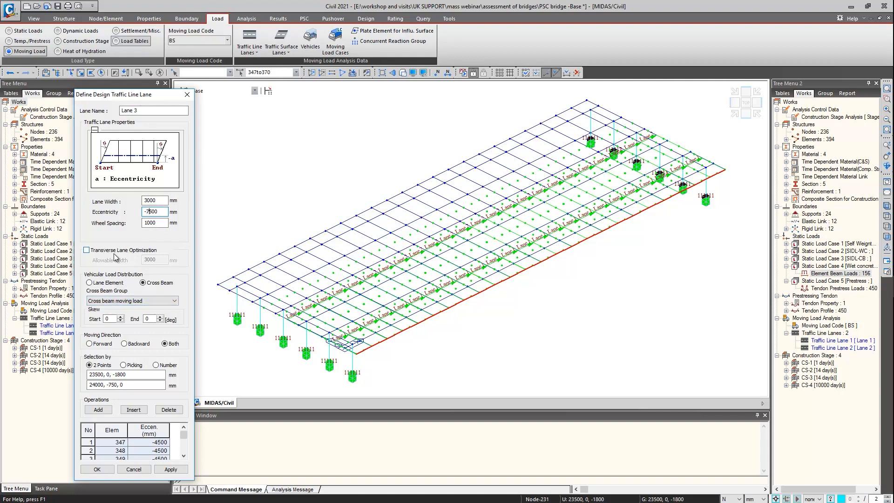
{"action": "left_click", "coordinate": [91, 432]}
{"action": "key", "text": "Delete"}
Define Lane 3 along the deck edge from 0, -750, 0 to 24000, -750, 0 and finish the traffic line lane setup
{"action": "left_click", "coordinate": [108, 375]}
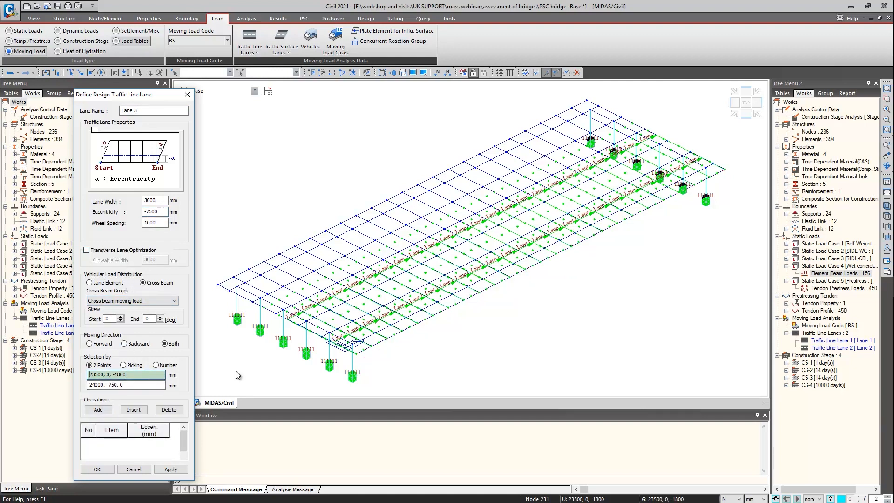
{"action": "left_click", "coordinate": [357, 354]}
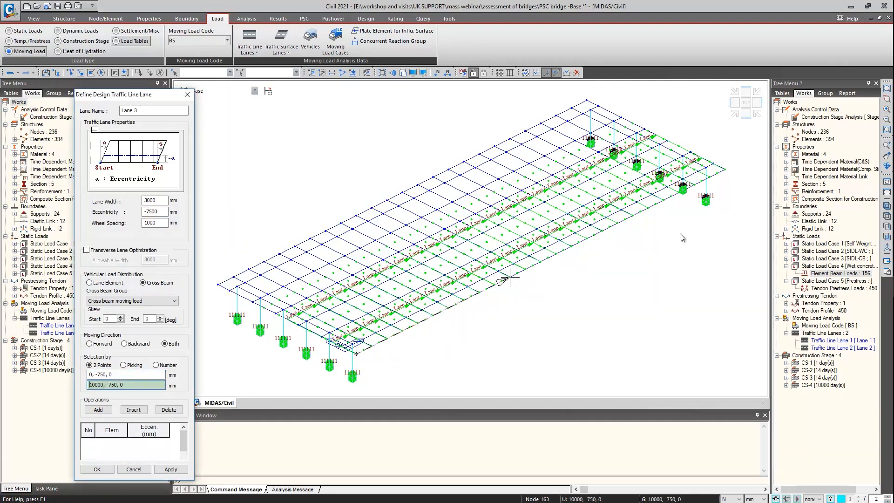
{"action": "left_click", "coordinate": [725, 170]}
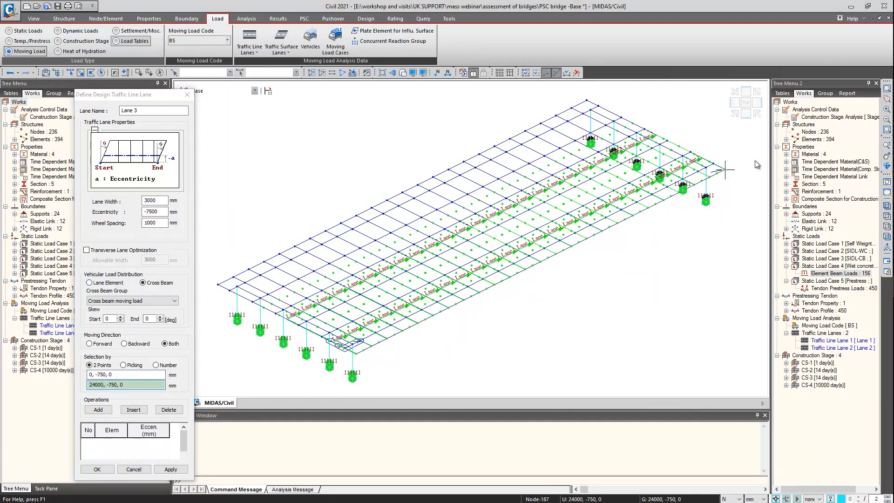
{"action": "left_click", "coordinate": [98, 470]}
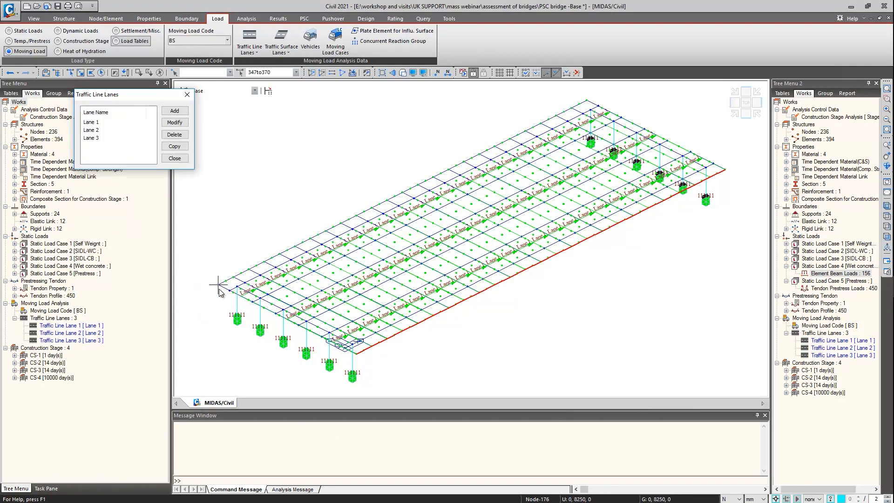
{"action": "left_click", "coordinate": [175, 158]}
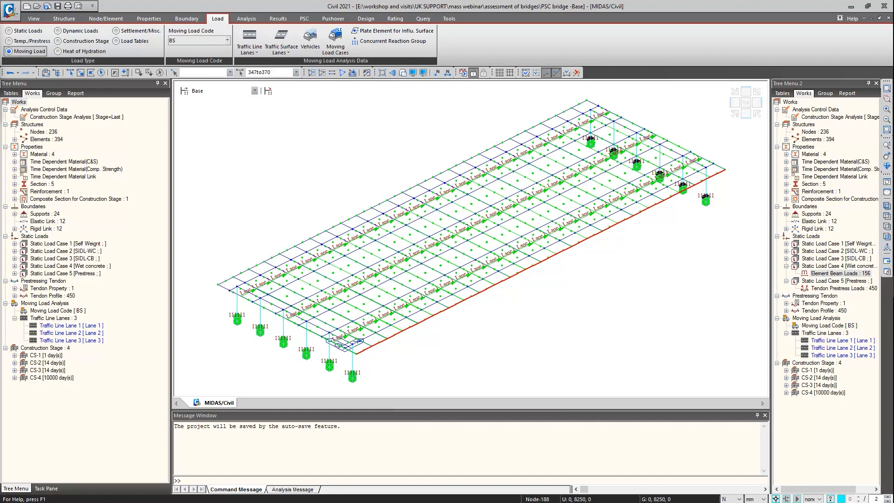
Add a standard vehicle from CS 454 Assessment with load type ALL MODEL 1 and sub type A-4AXLE
{"action": "left_click", "coordinate": [310, 40]}
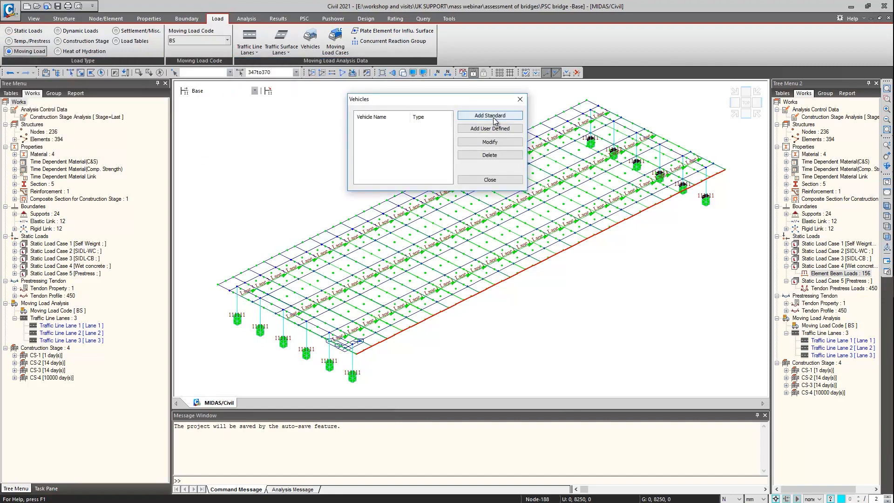
{"action": "left_click", "coordinate": [495, 117]}
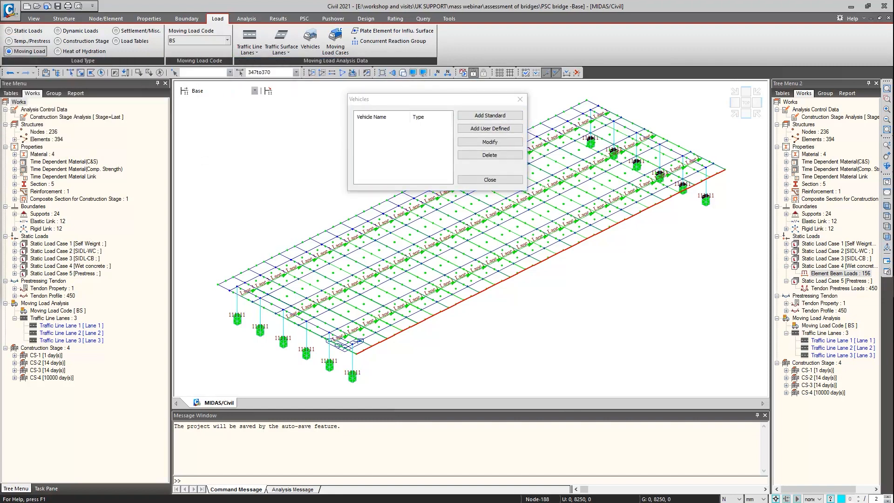
{"action": "left_click_drag", "start_coordinate": [477, 90], "coordinate": [592, 91]}
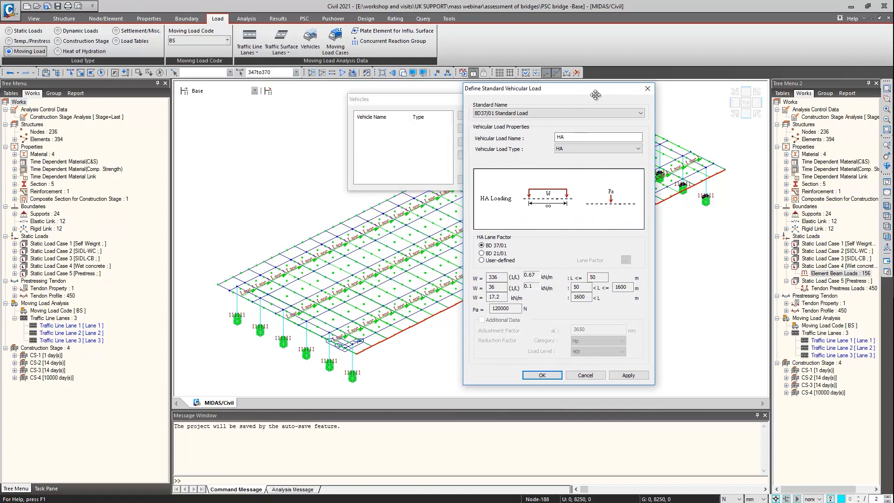
{"action": "left_click", "coordinate": [561, 116]}
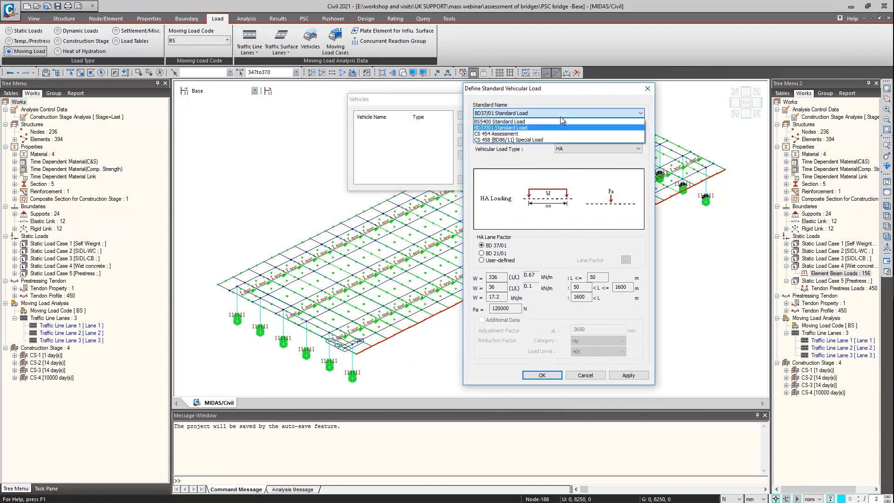
{"action": "left_click", "coordinate": [542, 134]}
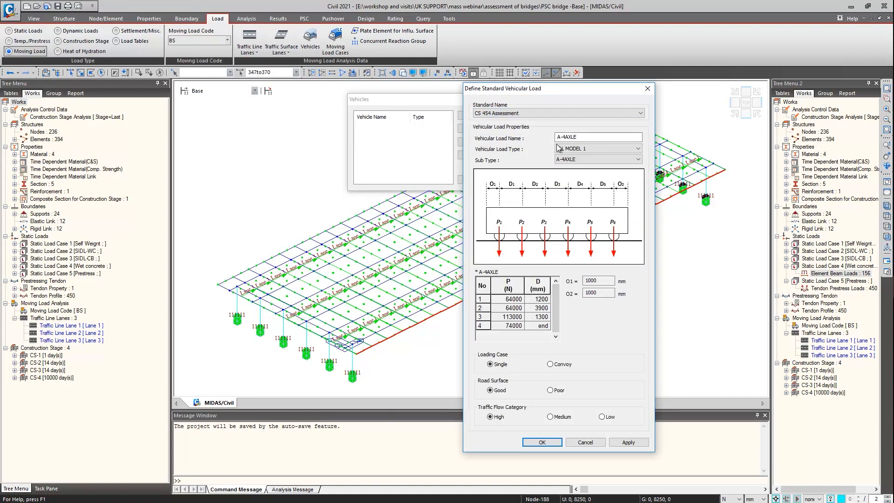
{"action": "left_click", "coordinate": [564, 149]}
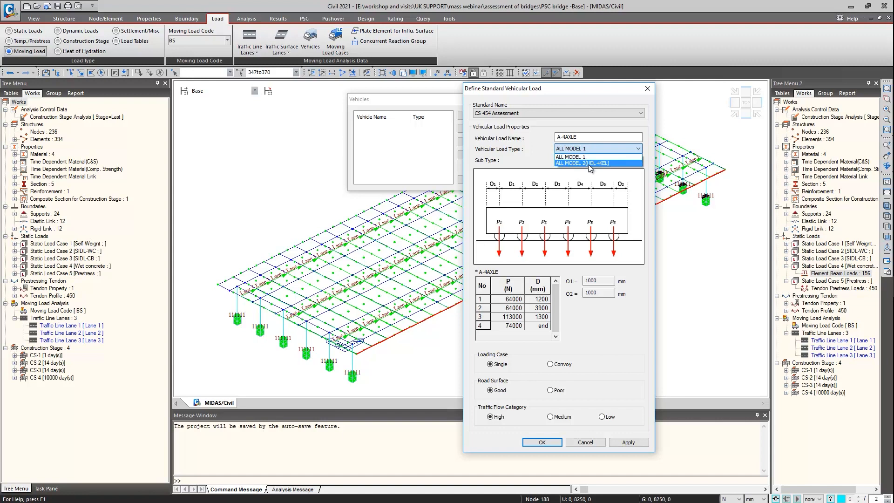
{"action": "left_click", "coordinate": [588, 158]}
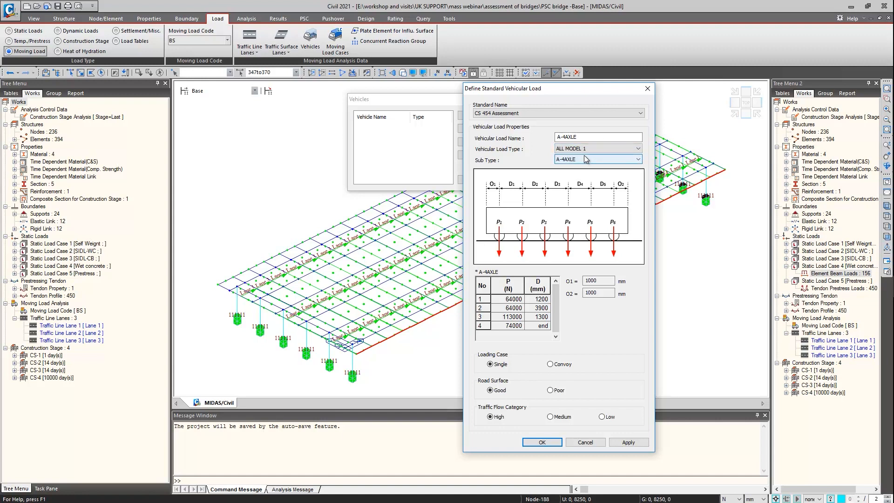
{"action": "left_click", "coordinate": [581, 158]}
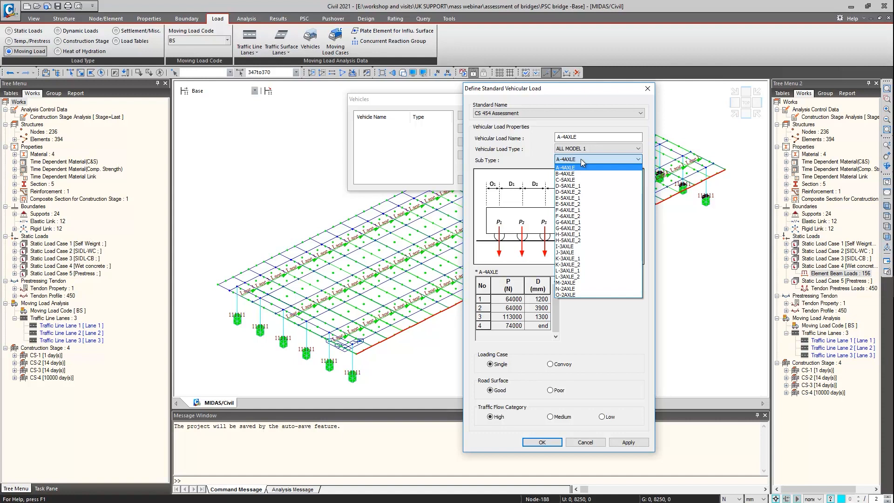
{"action": "left_click", "coordinate": [580, 158]}
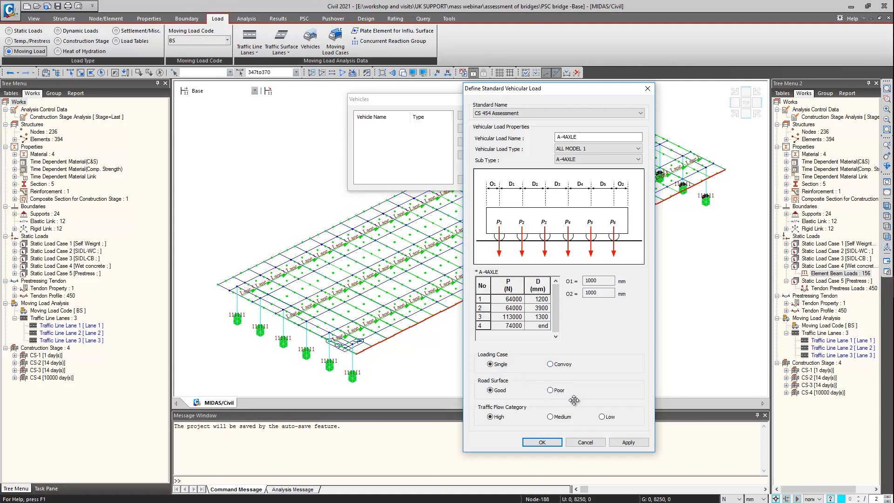
{"action": "left_click", "coordinate": [554, 442]}
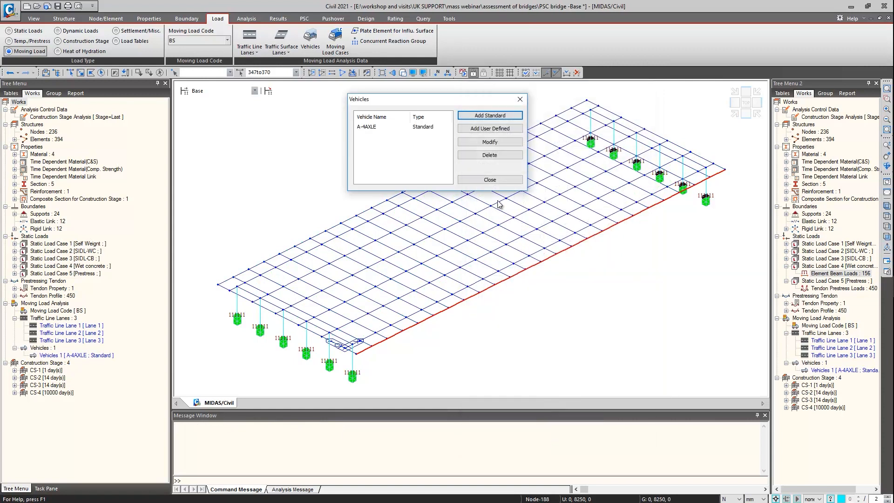
Add a second standard vehicle from CS 454 Assessment with load type ALL MODEL 2(UDL+KEL)
{"action": "left_click", "coordinate": [494, 115]}
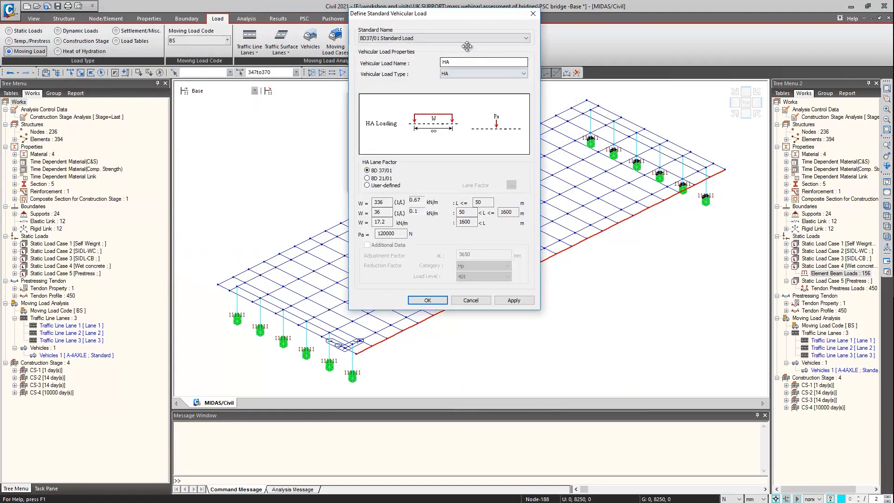
{"action": "left_click", "coordinate": [460, 38]}
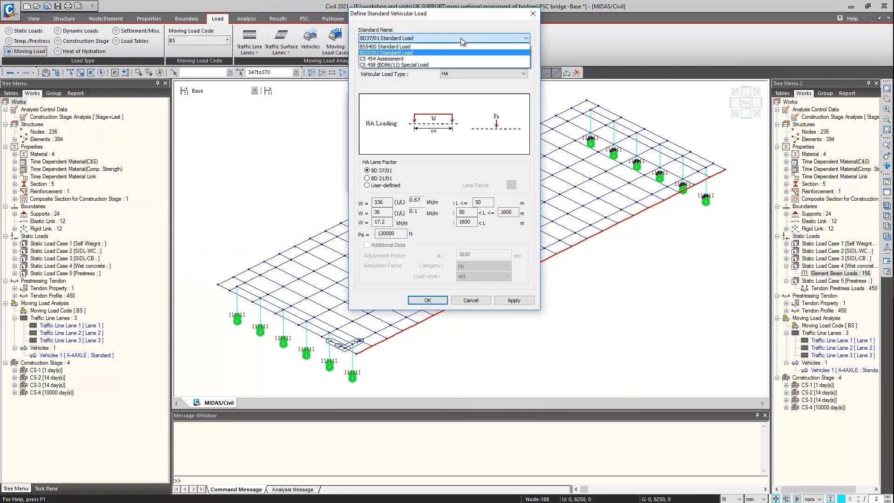
{"action": "left_click", "coordinate": [430, 59]}
{"action": "left_click", "coordinate": [488, 74]}
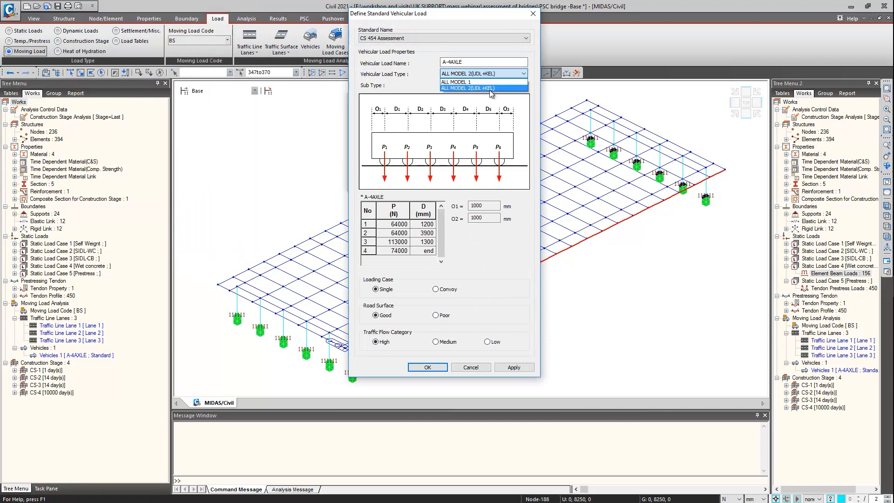
{"action": "left_click", "coordinate": [490, 88]}
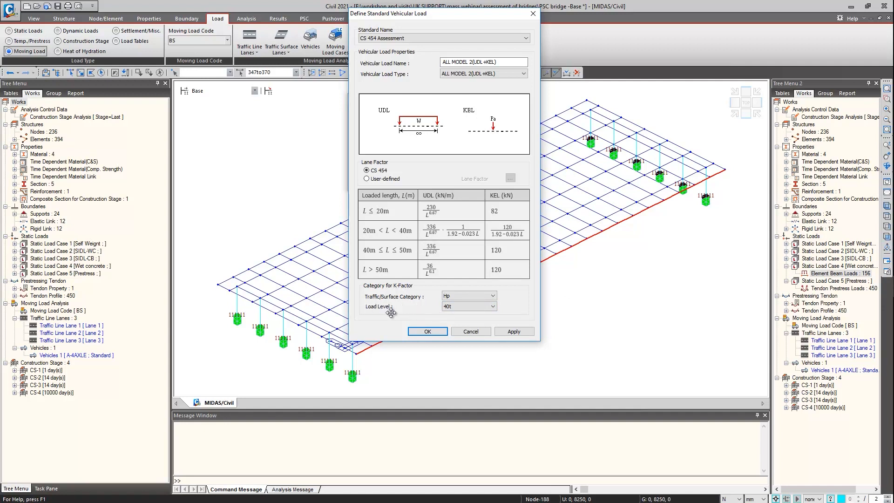
{"action": "left_click", "coordinate": [508, 333]}
Add the SV 80 vehicle from CS 458 (BD86/11) Special Load and finish the vehicle definitions
{"action": "left_click", "coordinate": [443, 37]}
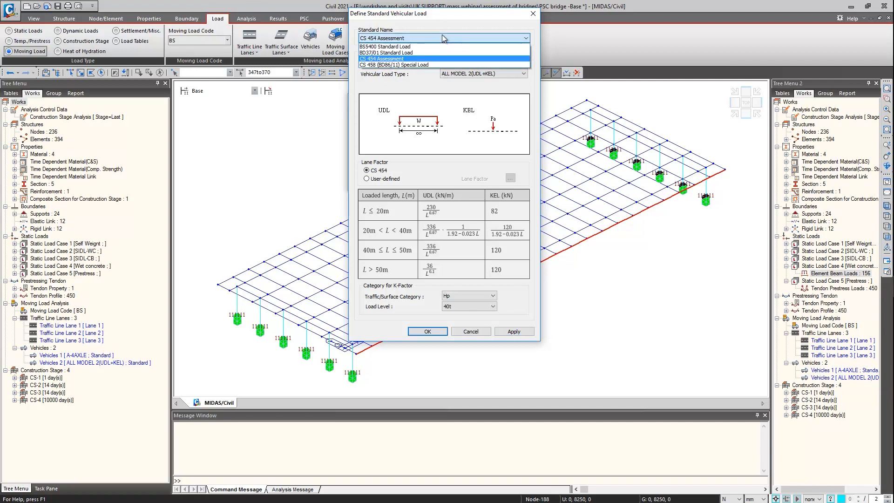
{"action": "left_click", "coordinate": [423, 65]}
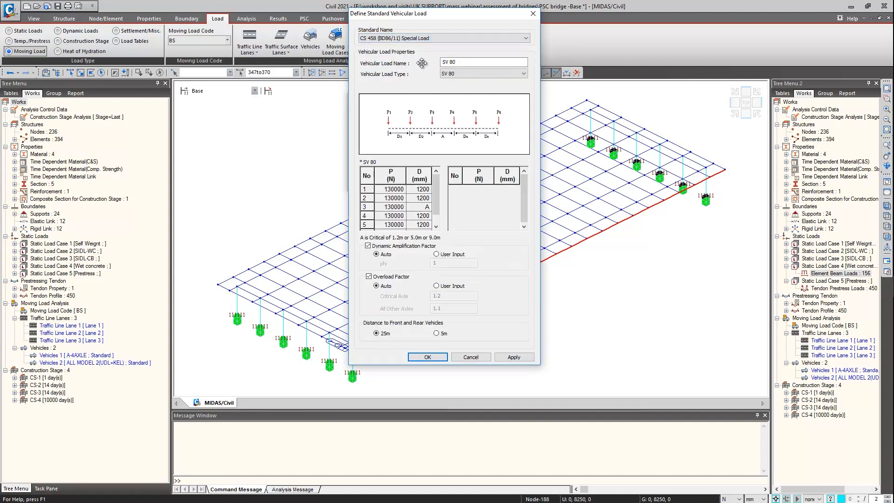
{"action": "left_click", "coordinate": [470, 73]}
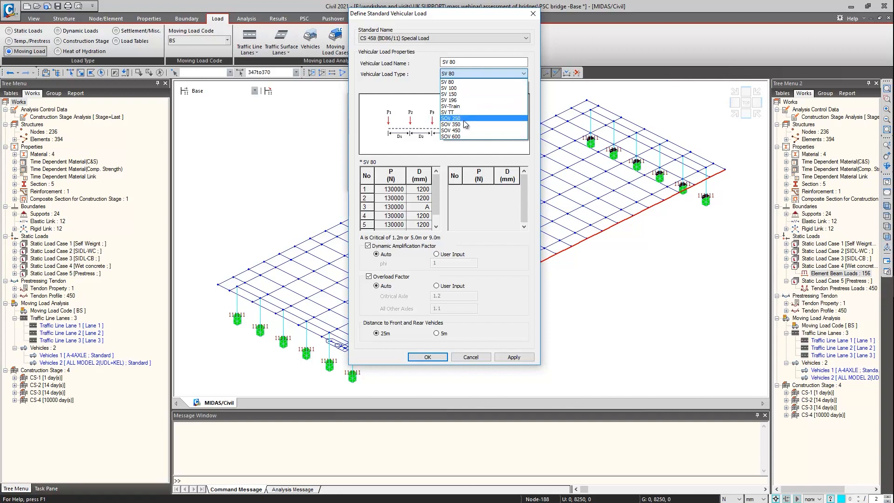
{"action": "left_click", "coordinate": [452, 84]}
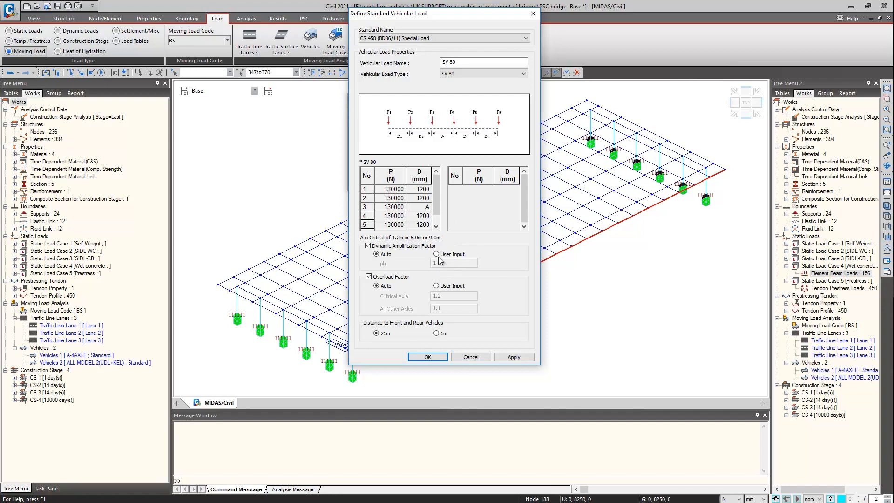
{"action": "left_click", "coordinate": [428, 357]}
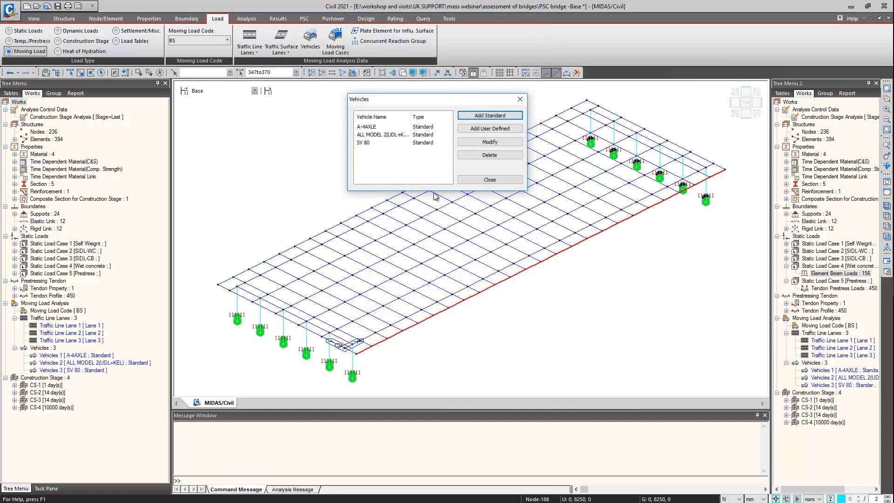
{"action": "left_click", "coordinate": [490, 180]}
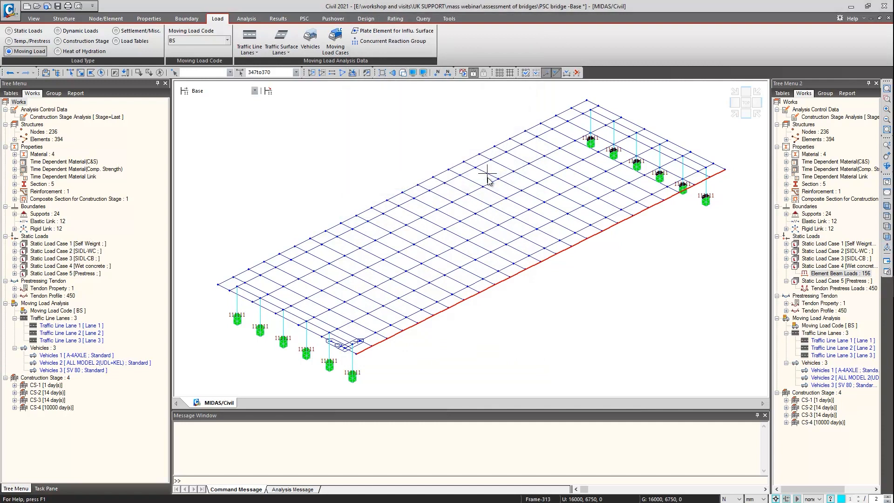
Start a new moving load case named ULS_ALL Model 2 using the CS 454 Assessment (ALL Model 2, Special Load) model
{"action": "left_click", "coordinate": [336, 37]}
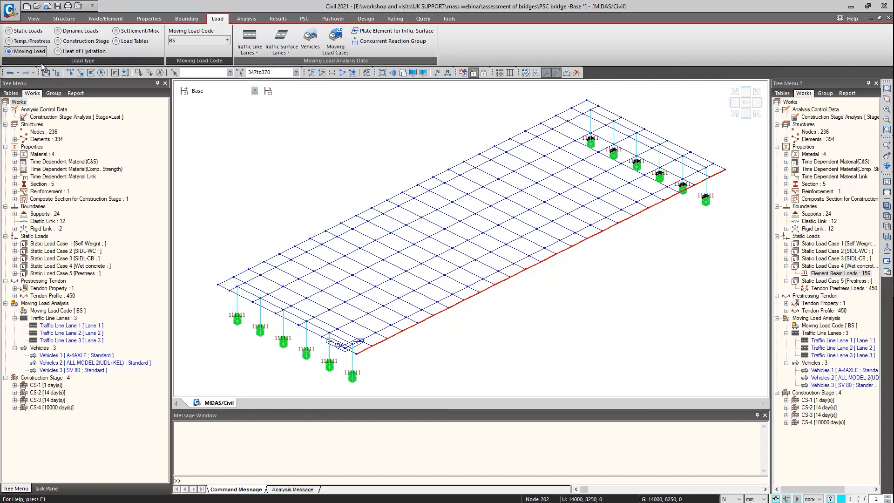
{"action": "left_click_drag", "start_coordinate": [61, 59], "coordinate": [523, 106]}
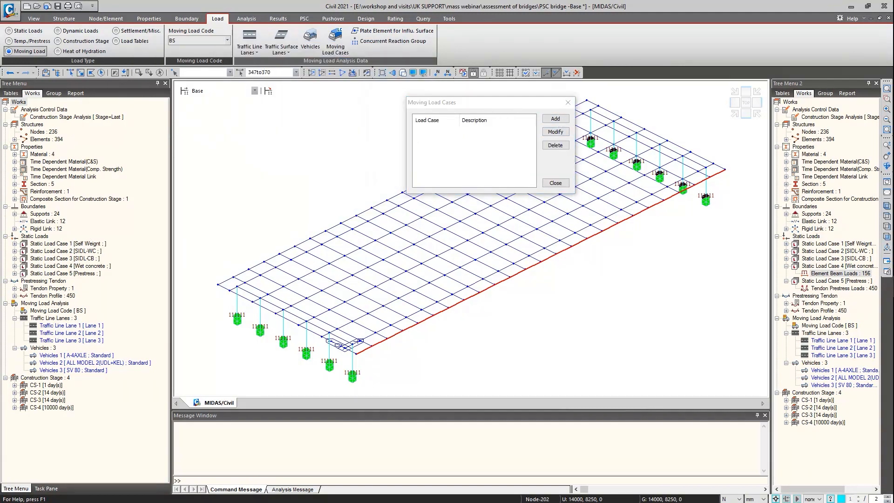
{"action": "left_click_drag", "start_coordinate": [383, 76], "coordinate": [394, 85]}
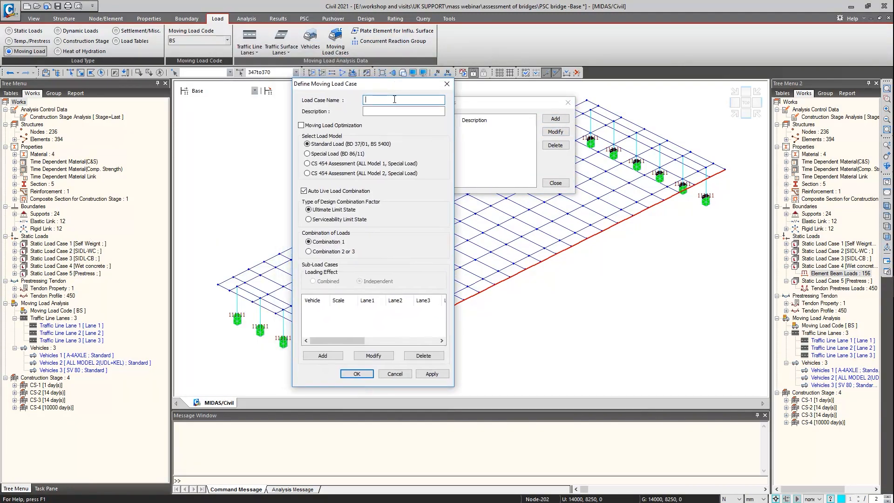
{"action": "type", "text": "M"}
{"action": "type", "text": "LC"}
{"action": "key", "text": "BackSpace"}
{"action": "key", "text": "BackSpace"}
{"action": "key", "text": "BackSpace"}
{"action": "type", "text": "ULS_ALL"}
{"action": "type", "text": " Mov"}
{"action": "type", "text": "el 2"}
{"action": "left_click", "coordinate": [320, 174]}
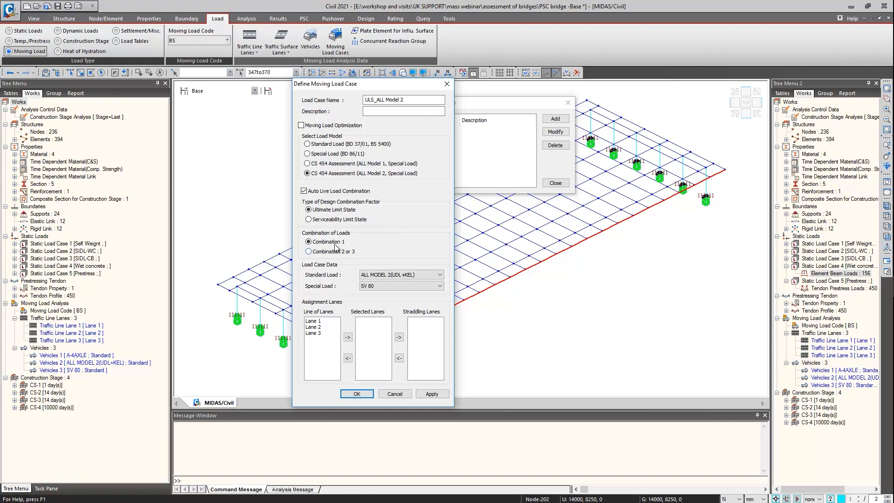
Assign Lanes 1 to 3 to ULS_ALL Model 2, with straddling pairs Lane 1 : Lane 2 and Lane 2 : Lane 3, and apply the case
{"action": "left_click_drag", "start_coordinate": [328, 321], "coordinate": [326, 345]}
{"action": "left_click", "coordinate": [347, 337]}
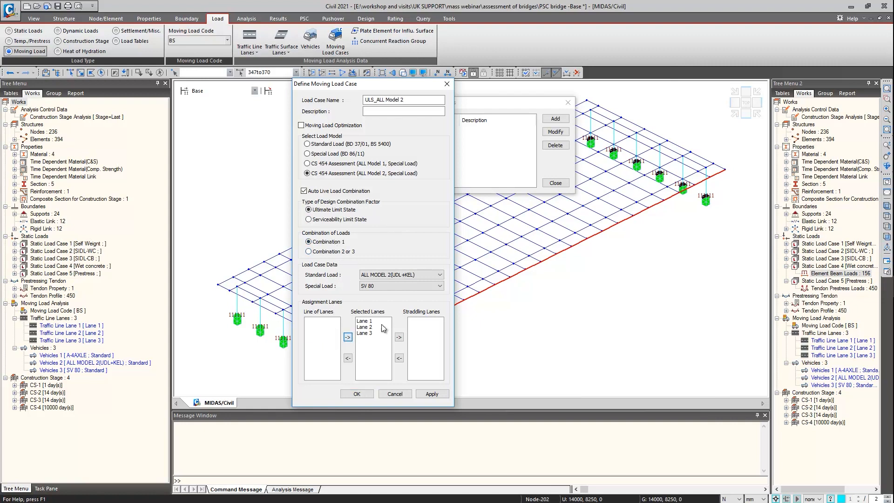
{"action": "left_click_drag", "start_coordinate": [377, 322], "coordinate": [377, 329]}
{"action": "left_click", "coordinate": [399, 337]}
{"action": "left_click", "coordinate": [374, 327]}
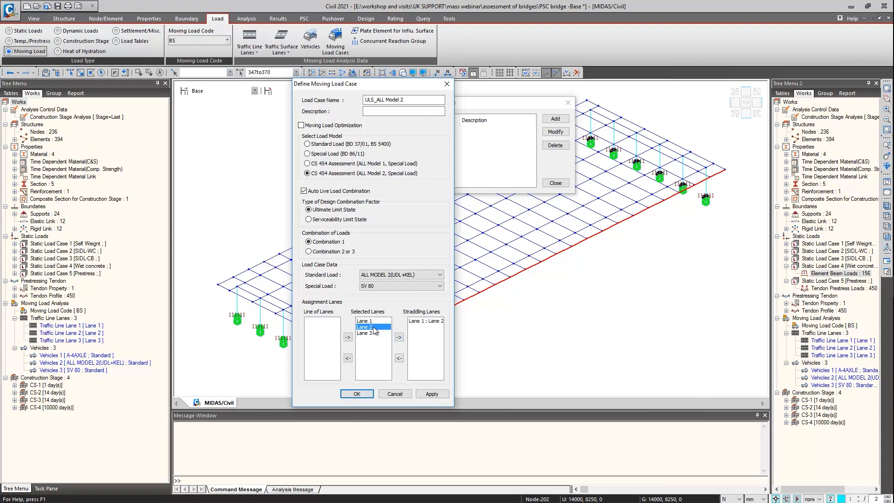
{"action": "left_click", "coordinate": [401, 337]}
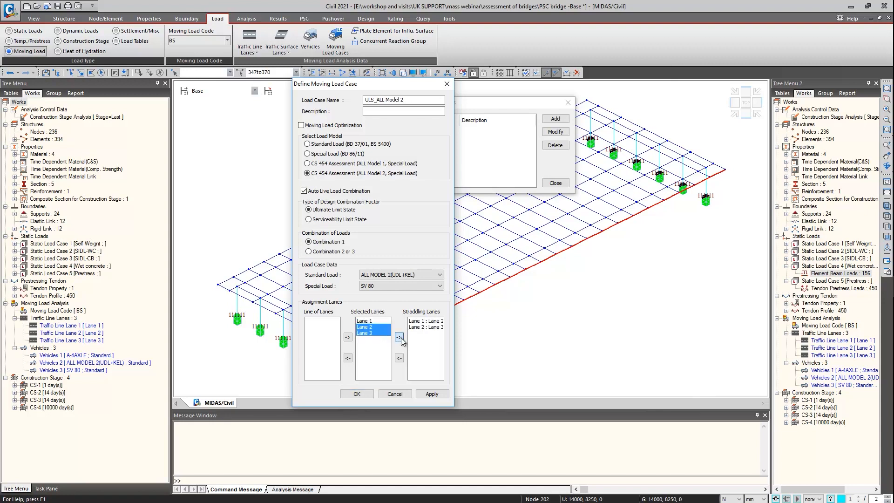
{"action": "left_click", "coordinate": [428, 395]}
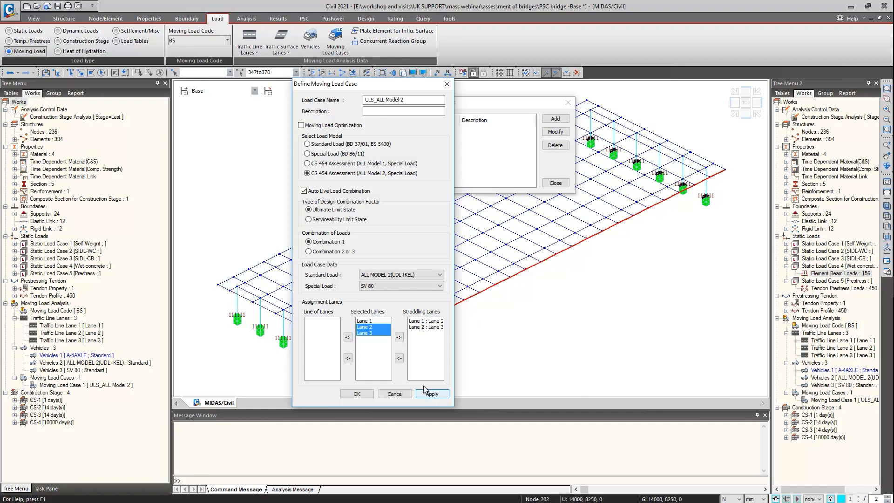
Add a Serviceability Limit State moving load case named SLS_ALL Model 2 with the same vehicles and lanes
{"action": "left_click_drag", "start_coordinate": [400, 88], "coordinate": [355, 103]}
{"action": "left_click", "coordinate": [321, 115]}
{"action": "key", "text": "BackSpace"}
{"action": "type", "text": "S"}
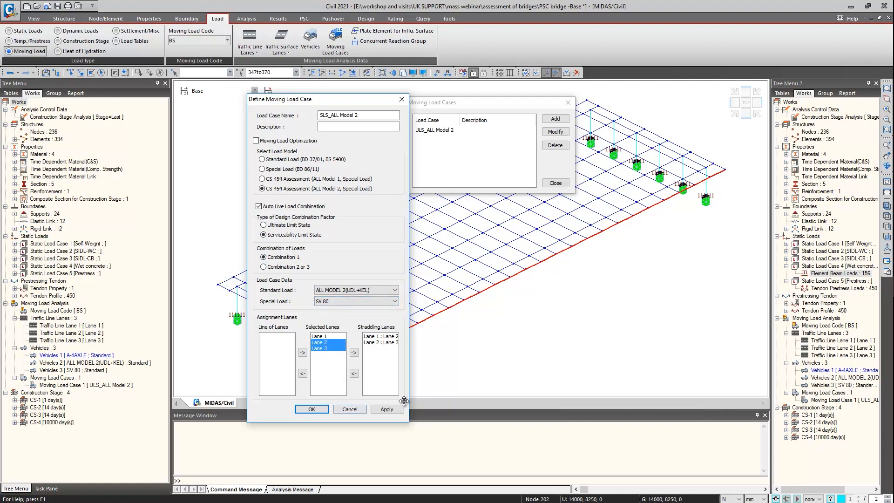
{"action": "left_click", "coordinate": [385, 409]}
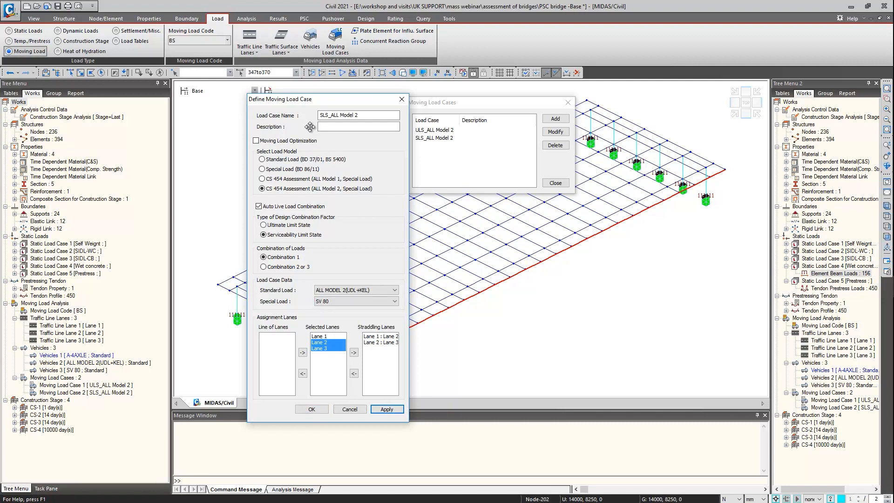
Add moving load case ULS_ALL Model 1 using CS 454 Assessment (ALL Model 1, Special Load), Ultimate Limit State, with A-4AXLE and SV 80
{"action": "left_click", "coordinate": [325, 116]}
{"action": "key", "text": "BackSpace"}
{"action": "key", "text": "BackSpace"}
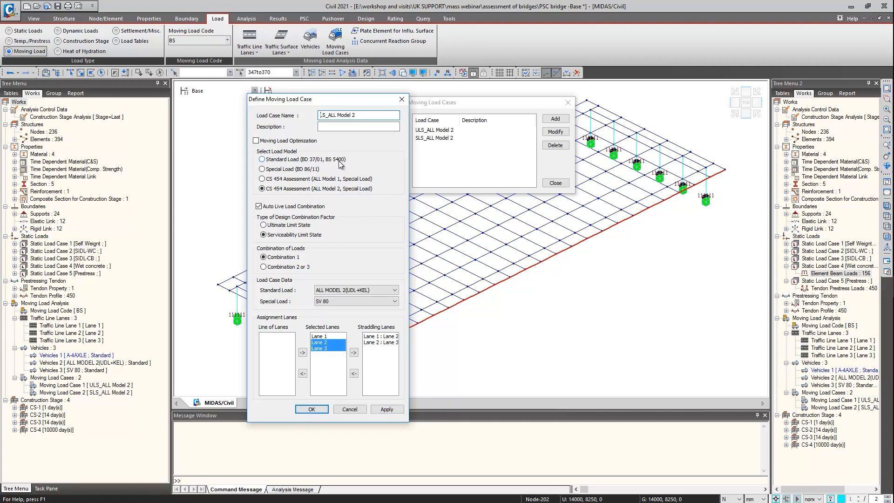
{"action": "type", "text": "U"}
{"action": "left_click", "coordinate": [361, 116]}
{"action": "type", "text": "1"}
{"action": "left_click", "coordinate": [299, 179]}
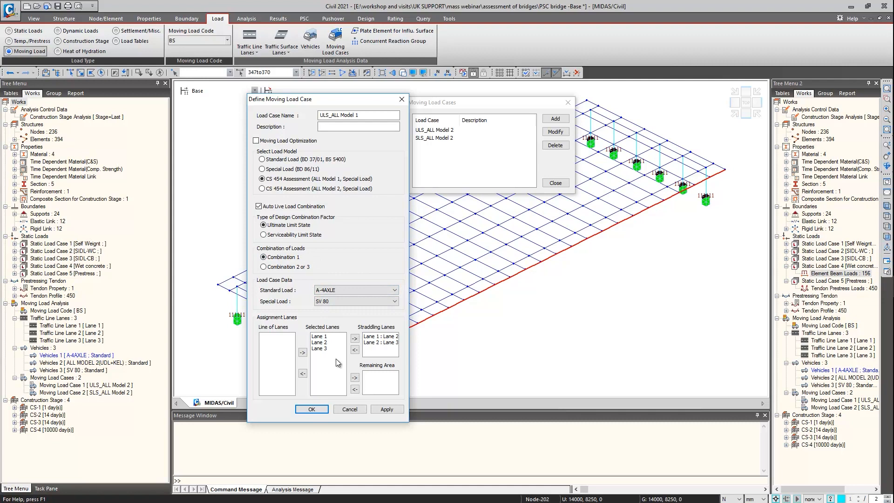
{"action": "left_click", "coordinate": [385, 411]}
Add the Serviceability Limit State moving load case SLS_ALL Model 1 and finish the moving load case definitions
{"action": "left_click", "coordinate": [323, 116]}
{"action": "key", "text": "BackSpace"}
{"action": "type", "text": "S"}
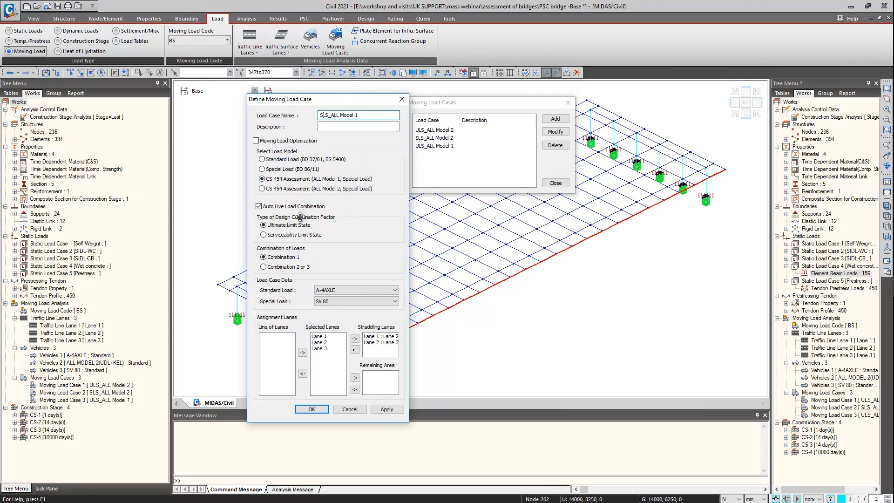
{"action": "left_click", "coordinate": [292, 236]}
{"action": "left_click", "coordinate": [312, 409]}
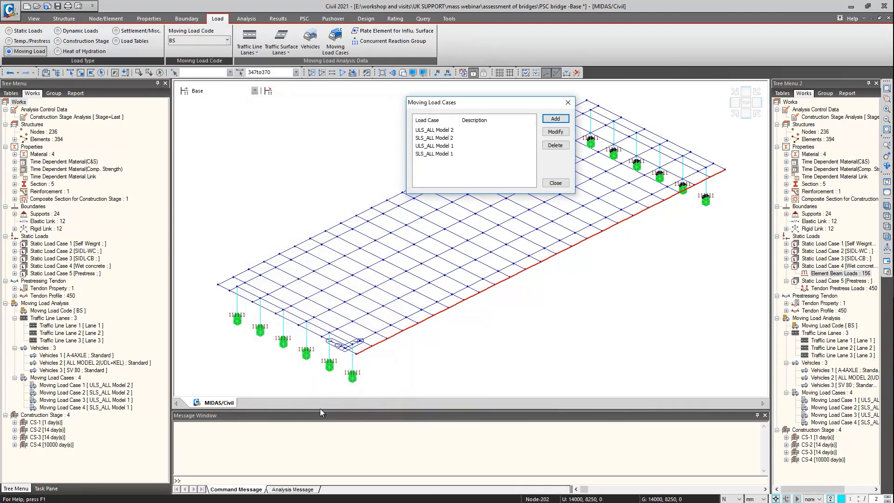
{"action": "left_click", "coordinate": [556, 184]}
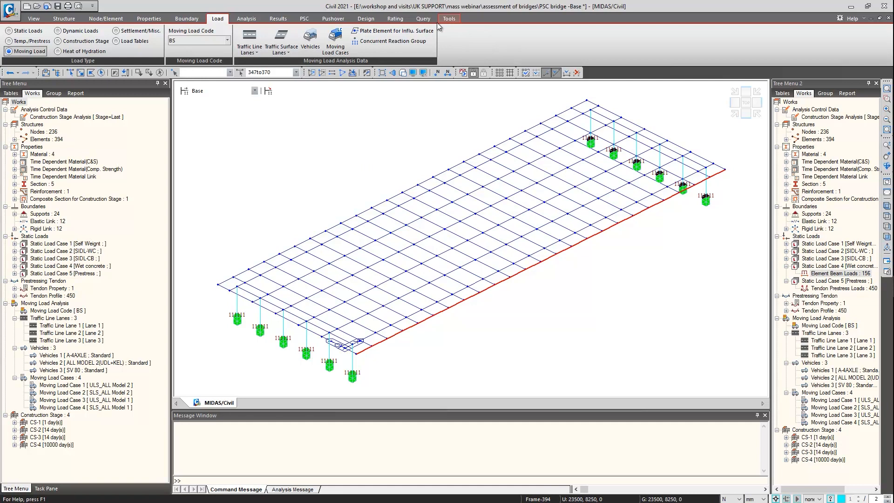
Review the CS 455 partial safety factors and accept the CS454/20 PSC bridge assessment parameters with condition factor 1 and characteristic strength
{"action": "left_click", "coordinate": [395, 18]}
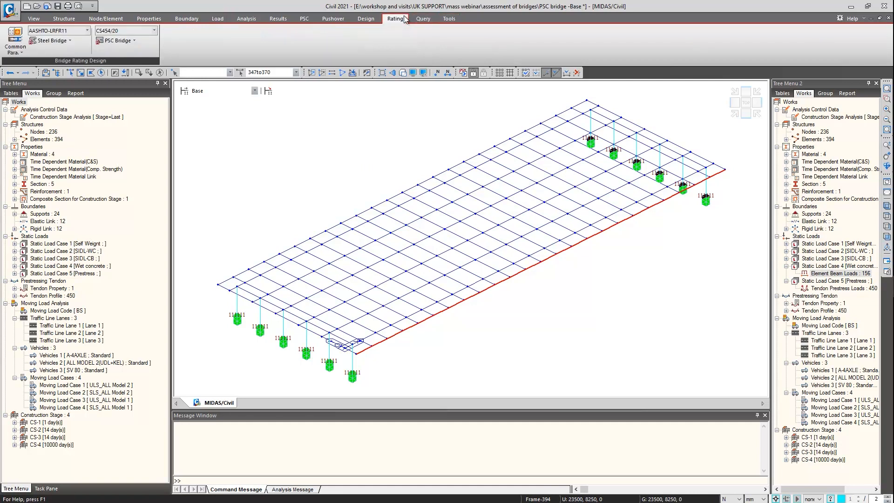
{"action": "left_click", "coordinate": [122, 41]}
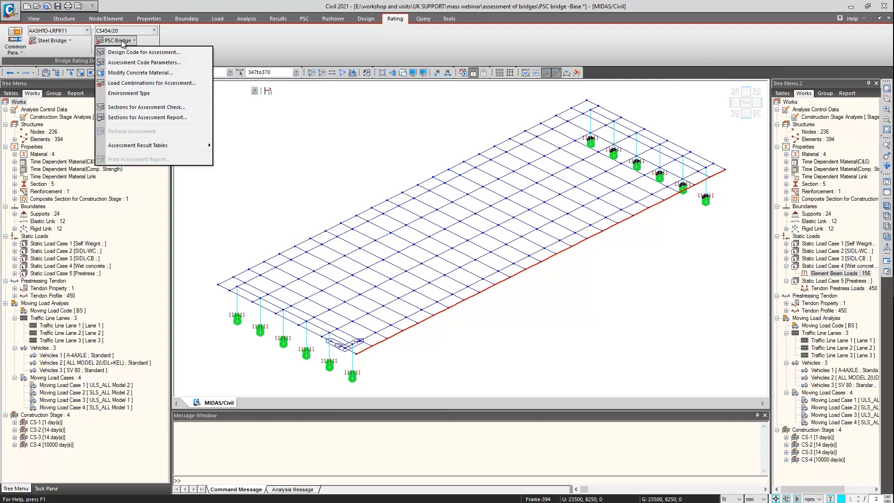
{"action": "left_click", "coordinate": [140, 62]}
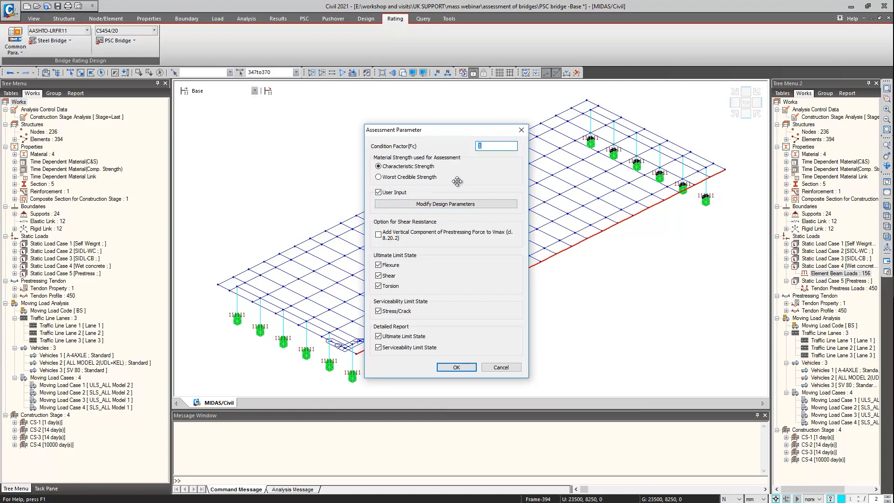
{"action": "left_click", "coordinate": [462, 204]}
{"action": "left_click", "coordinate": [473, 154]}
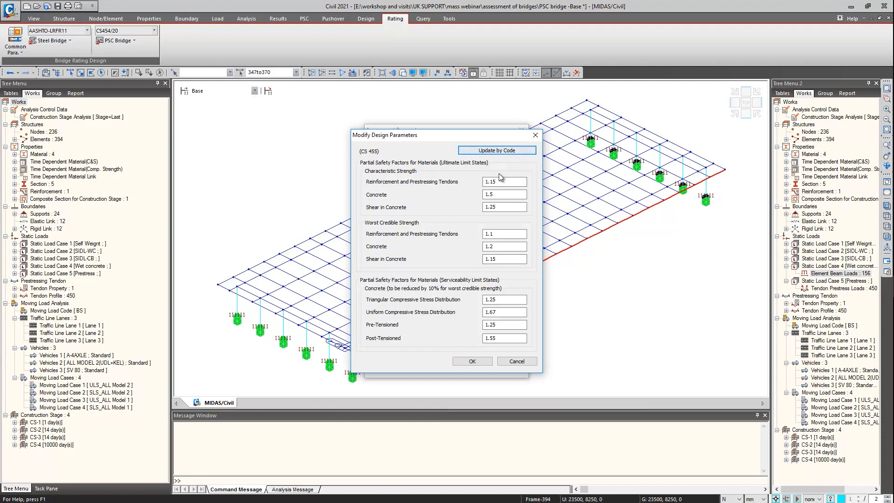
{"action": "left_click", "coordinate": [536, 135]}
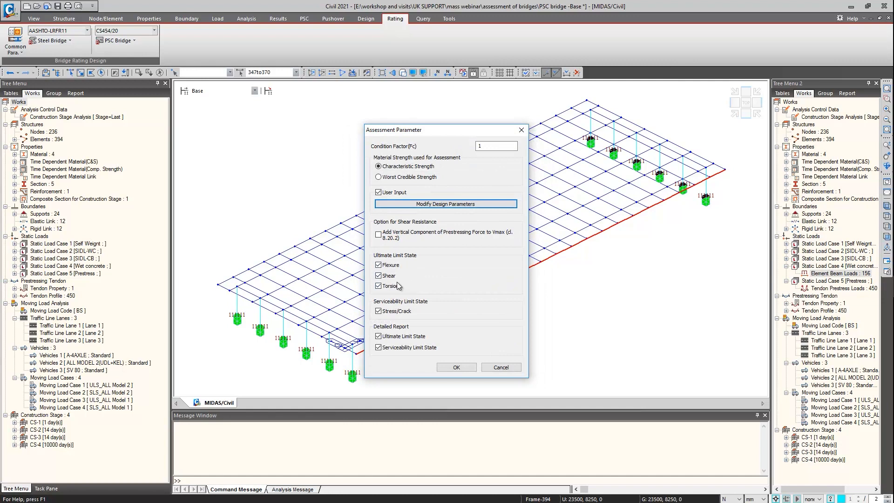
{"action": "left_click", "coordinate": [456, 367]}
Create an assessment load combination named ULS with limit state ULS, type Comb1 and Gamma_f3 of 1.1
{"action": "left_click", "coordinate": [117, 41]}
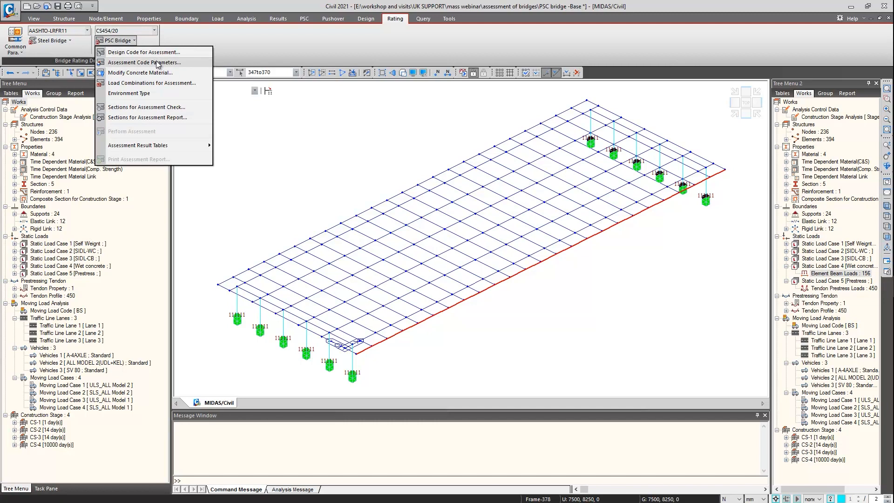
{"action": "left_click", "coordinate": [156, 83]}
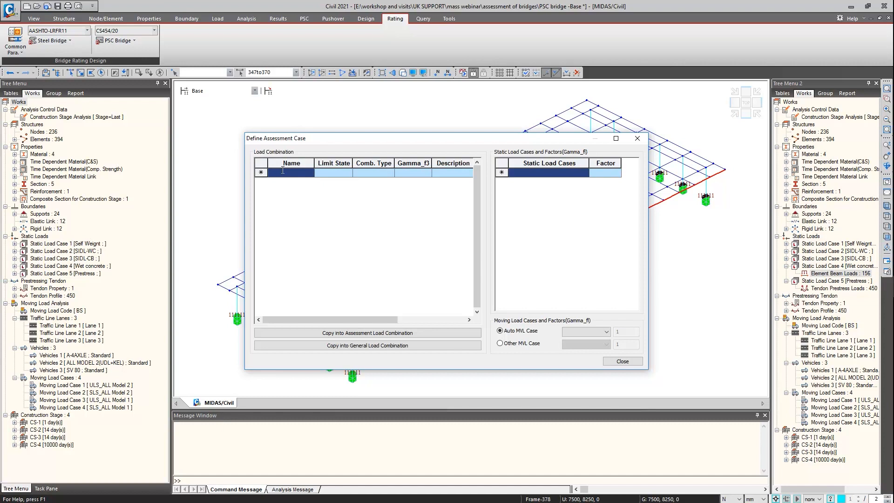
{"action": "type", "text": "u"}
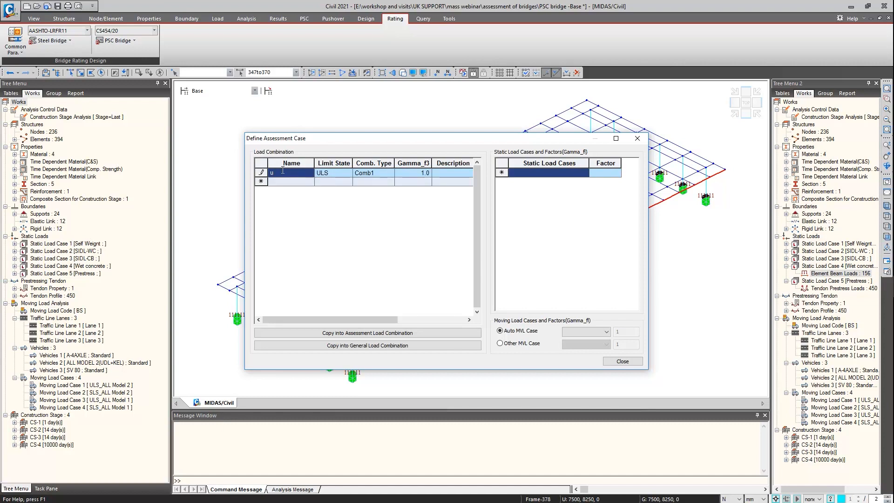
{"action": "type", "text": "ULS"}
{"action": "left_click", "coordinate": [420, 172]}
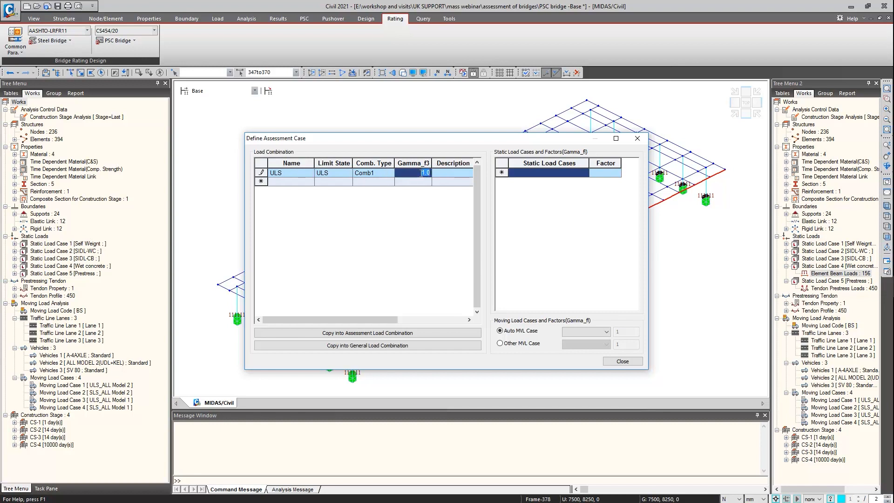
{"action": "type", "text": "1.1"}
Add Dead Load(CS) with factor 1.1 and SIDL Load(CS) with factor 1.75 to the ULS combination
{"action": "left_click", "coordinate": [566, 174]}
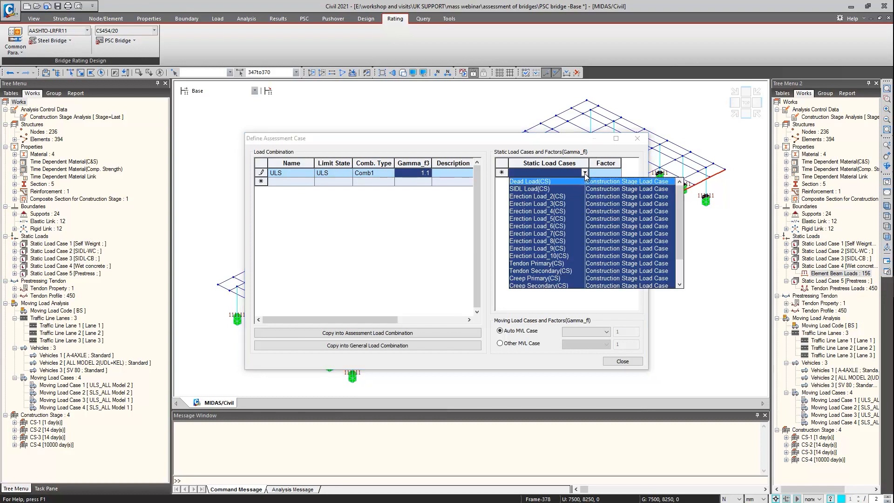
{"action": "left_click", "coordinate": [554, 180]}
{"action": "left_click", "coordinate": [610, 176]}
{"action": "type", "text": "1."}
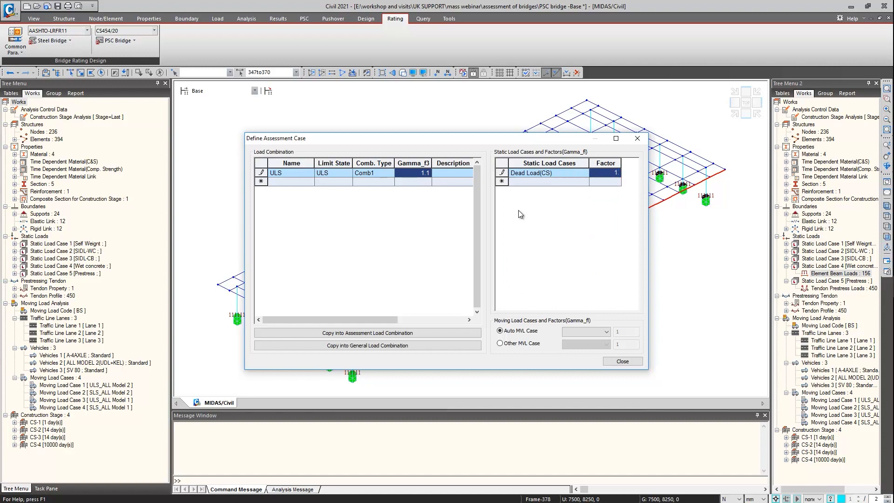
{"action": "type", "text": "1"}
{"action": "left_click", "coordinate": [529, 182]}
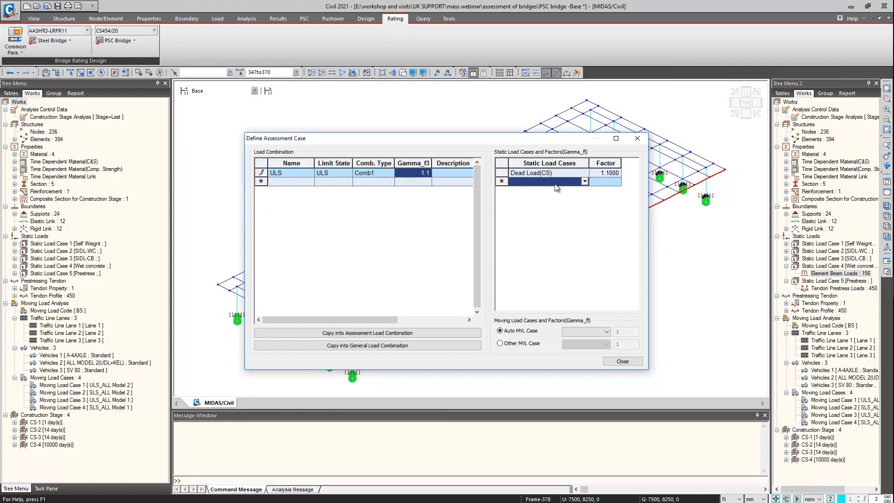
{"action": "left_click", "coordinate": [584, 181]}
{"action": "left_click", "coordinate": [542, 198]}
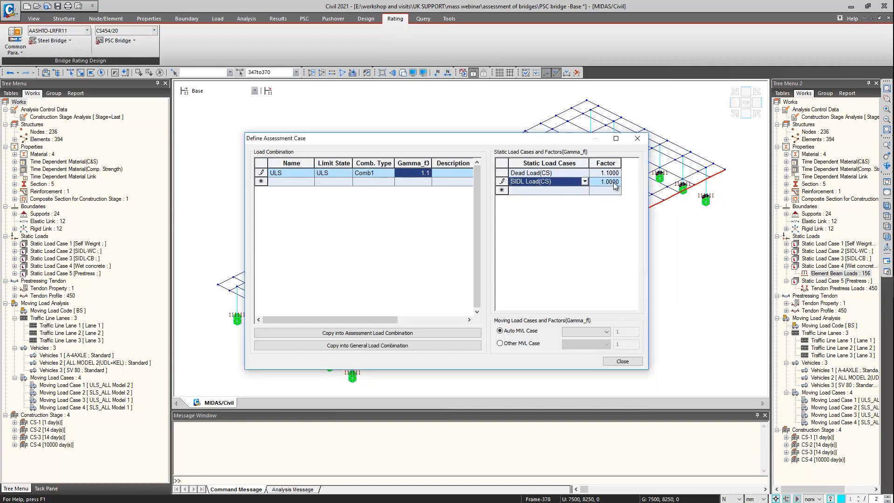
{"action": "left_click", "coordinate": [608, 182]}
{"action": "type", "text": "1.75"}
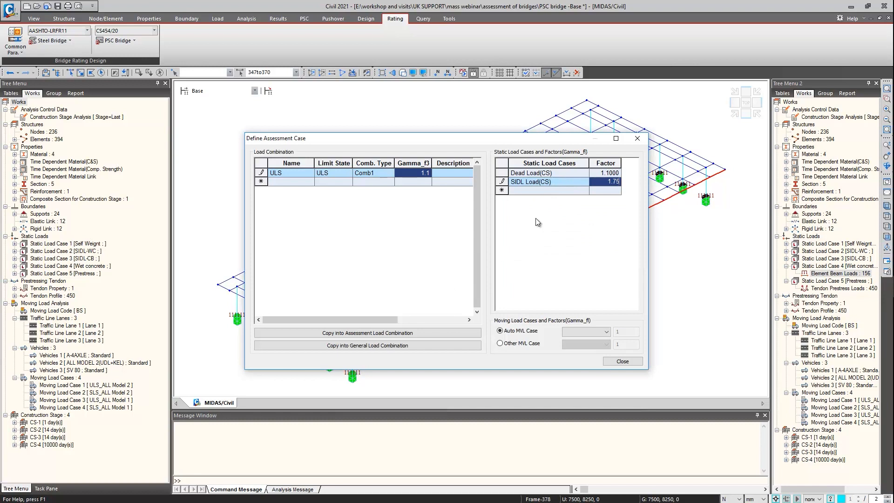
Add Tendon Secondary(CS) with factor 1.1 to the ULS combination and set its auto moving load case to ULS_ALL Model 2
{"action": "left_click", "coordinate": [532, 189]}
{"action": "left_click", "coordinate": [584, 190]}
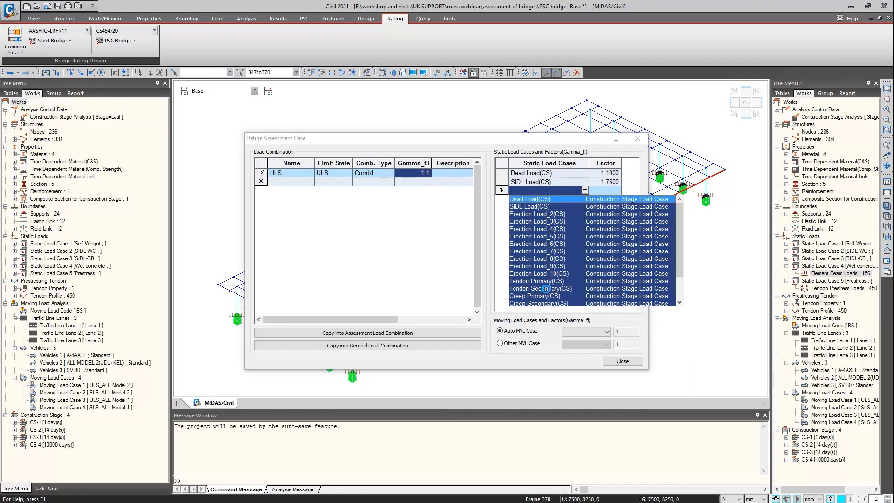
{"action": "left_click", "coordinate": [546, 289]}
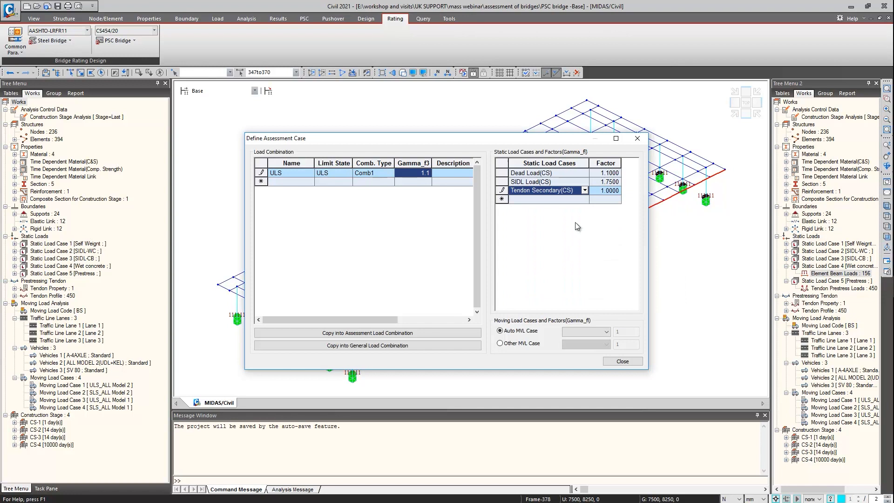
{"action": "double_click", "coordinate": [606, 190]}
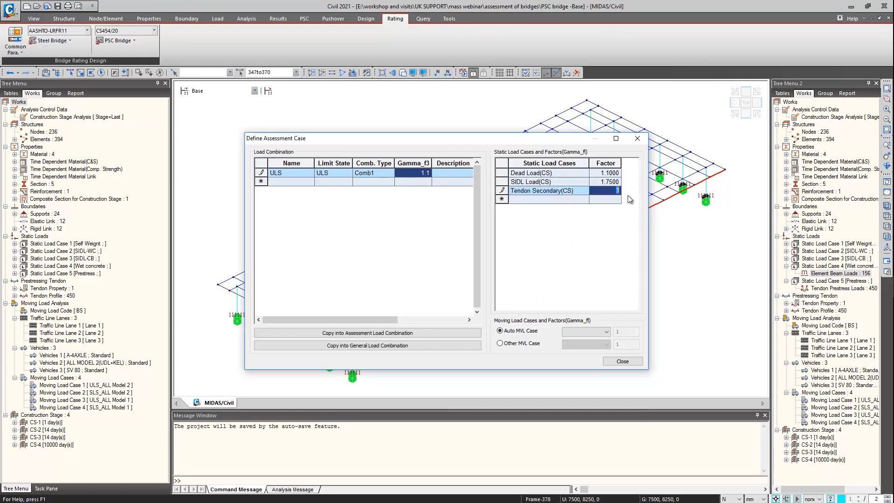
{"action": "type", "text": "1.1"}
{"action": "left_click", "coordinate": [582, 335]}
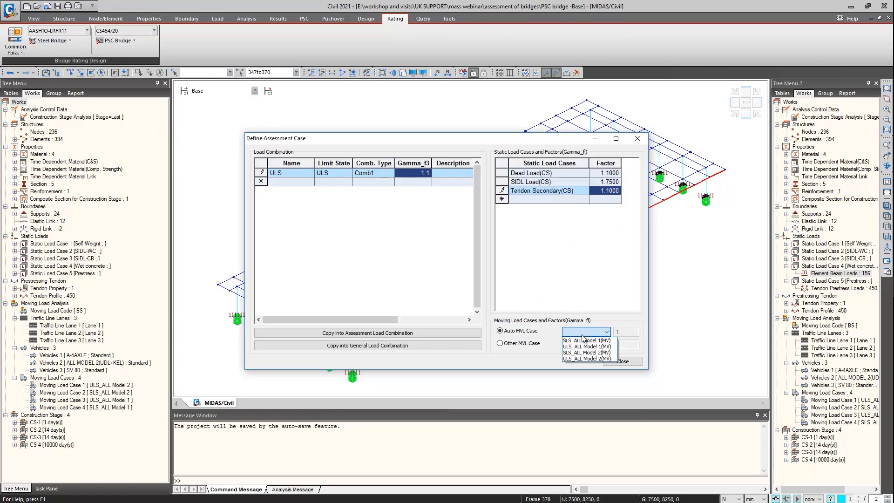
{"action": "left_click", "coordinate": [602, 360]}
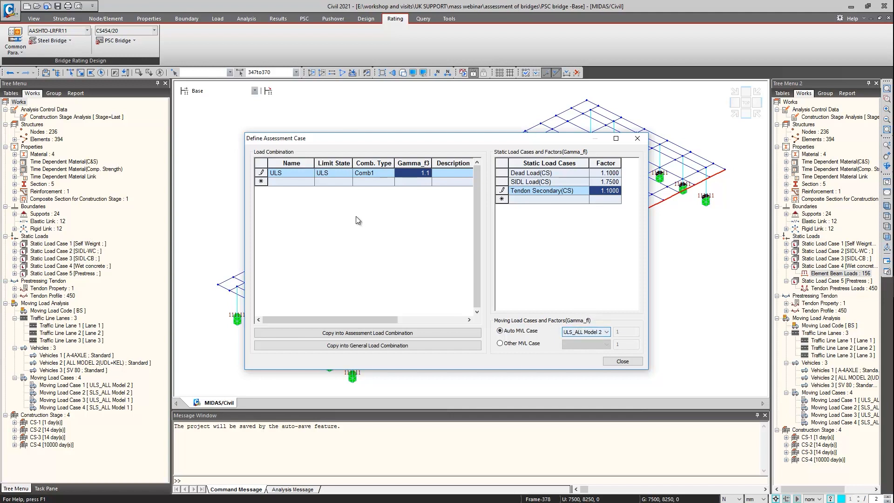
Create a second assessment load combination named SLS with its limit state set to SLS
{"action": "left_click", "coordinate": [301, 181]}
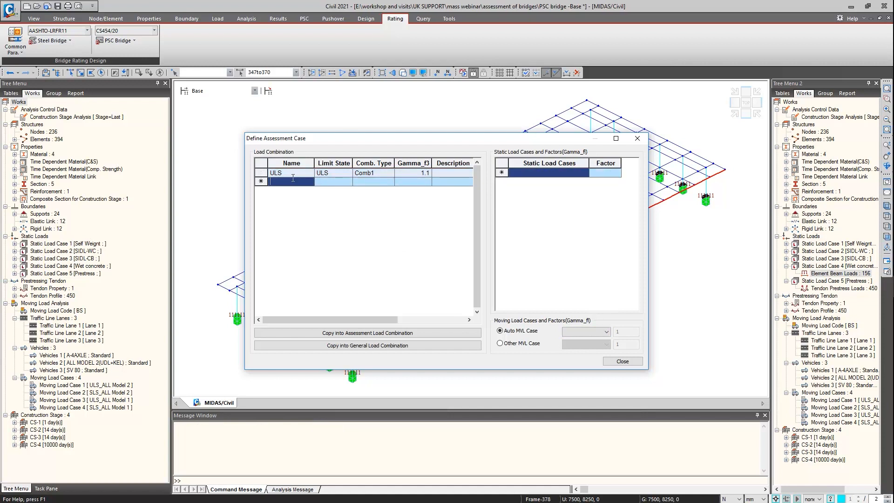
{"action": "type", "text": "SLS"}
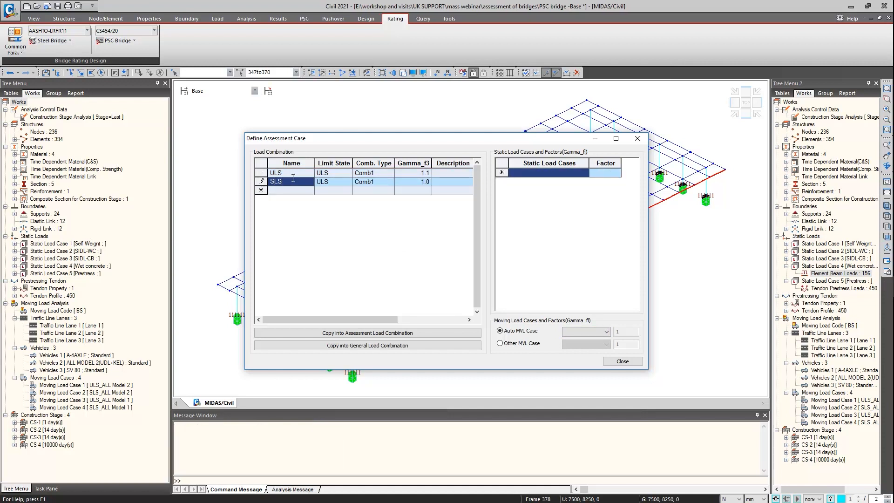
{"action": "left_click", "coordinate": [334, 181]}
{"action": "left_click", "coordinate": [348, 181]}
{"action": "left_click", "coordinate": [339, 197]}
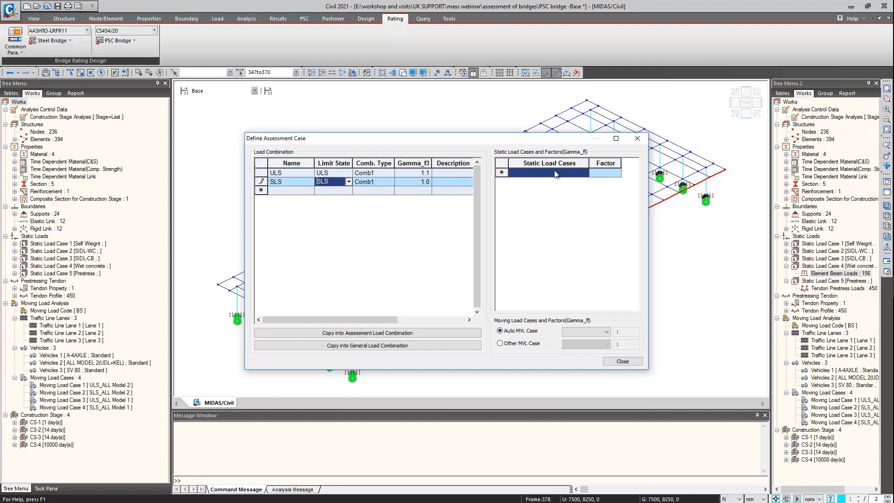
Add Dead Load(CS), SIDL Load(CS), Tendon Primary(CS) and Tendon Secondary(CS) to the SLS combination, each with factor 1.0
{"action": "left_click", "coordinate": [586, 172]}
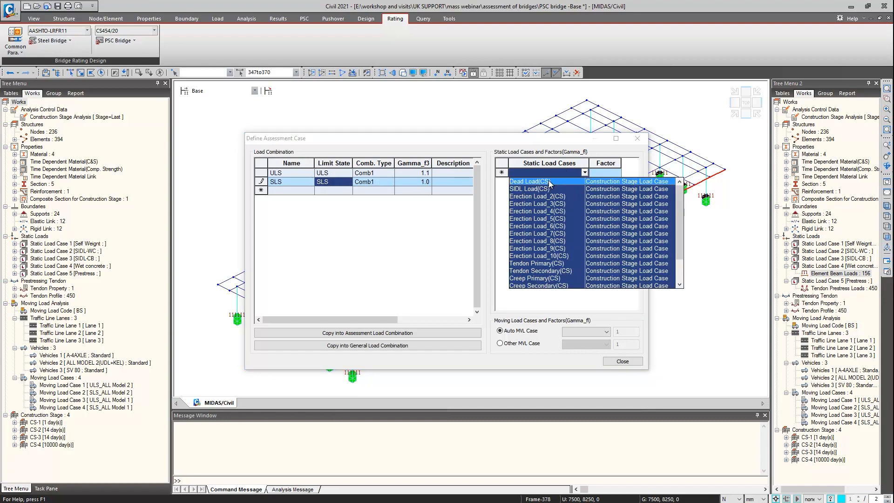
{"action": "left_click", "coordinate": [551, 185]}
{"action": "left_click", "coordinate": [579, 182]}
{"action": "left_click", "coordinate": [551, 198]}
{"action": "left_click", "coordinate": [585, 191]}
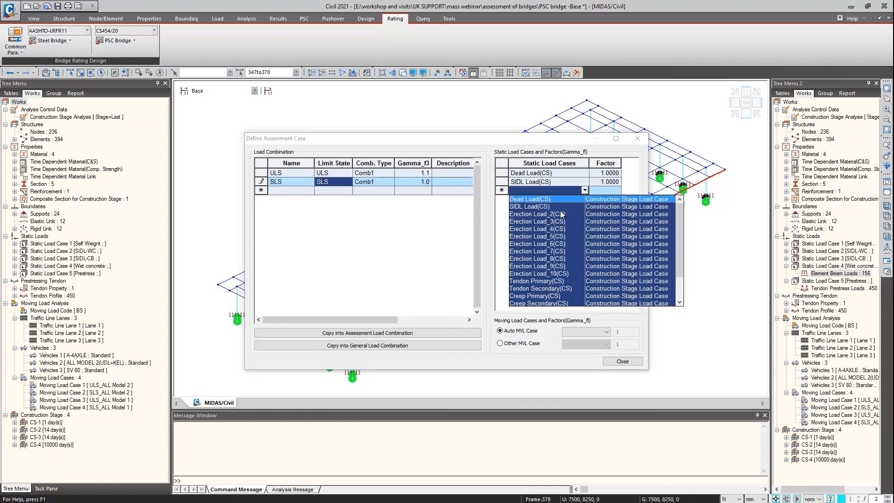
{"action": "left_click", "coordinate": [536, 281]}
{"action": "left_click", "coordinate": [583, 200]}
{"action": "left_click", "coordinate": [554, 298]}
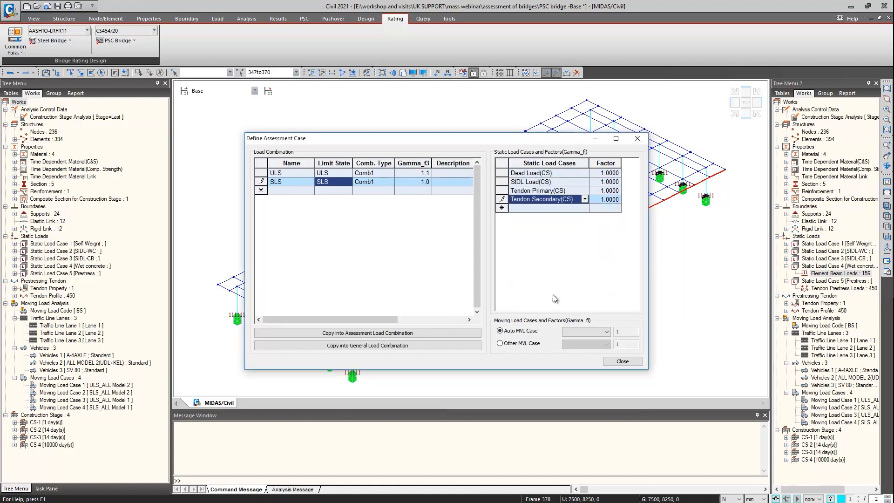
Set the SLS combination's auto moving load case to SLS_ALL Model 2 and commit the combination
{"action": "left_click", "coordinate": [585, 206]}
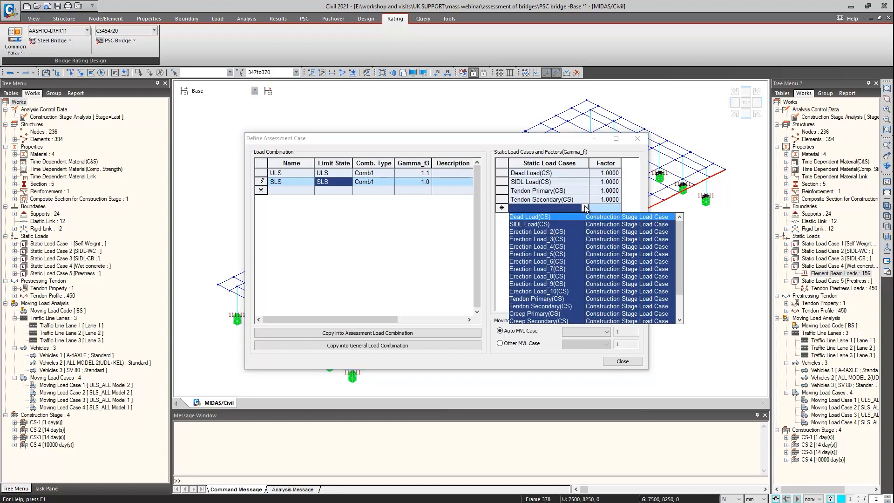
{"action": "left_click", "coordinate": [585, 207]}
{"action": "left_click", "coordinate": [586, 331]}
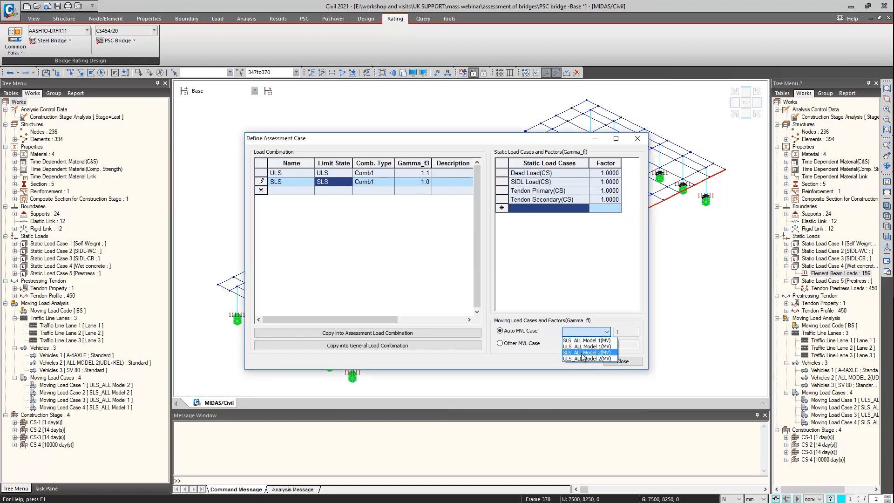
{"action": "left_click", "coordinate": [581, 352]}
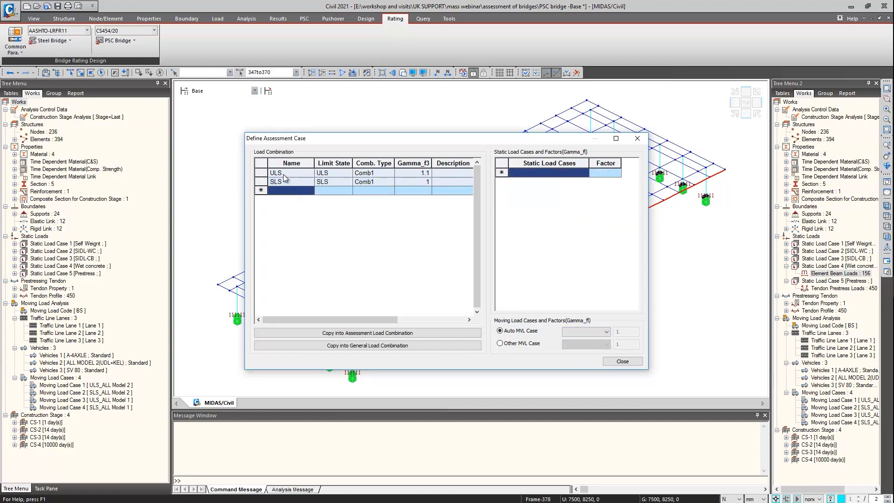
{"action": "left_click", "coordinate": [289, 194]}
Review the static load cases, factors and moving load cases stored for the ULS and SLS assessment combinations
{"action": "left_click", "coordinate": [288, 175]}
{"action": "left_click", "coordinate": [288, 182]}
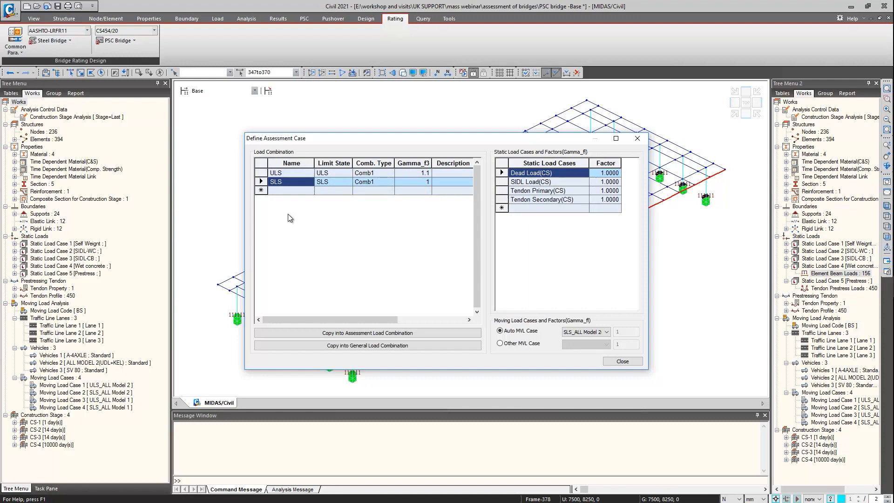
{"action": "left_click", "coordinate": [620, 365]}
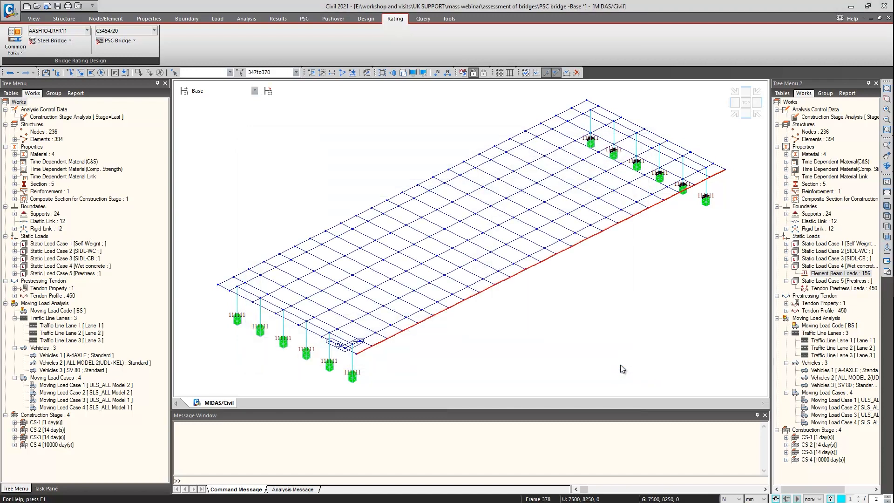
{"action": "left_click", "coordinate": [118, 41]}
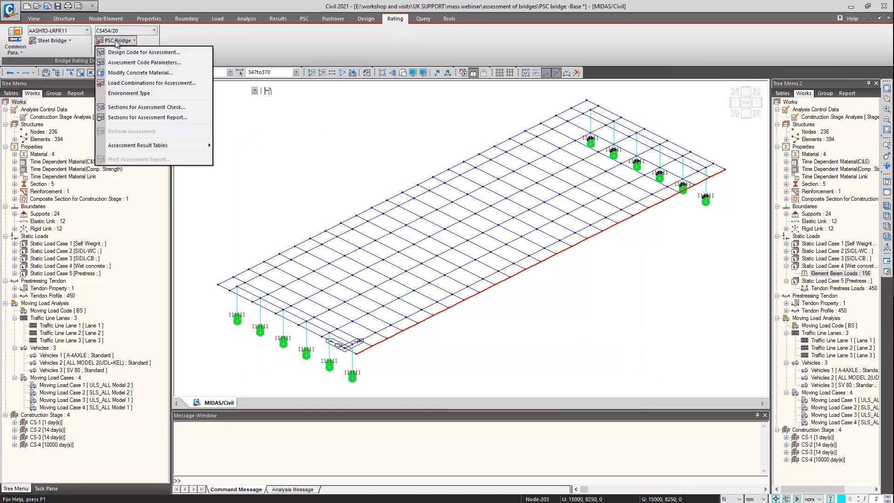
{"action": "left_click", "coordinate": [139, 83]}
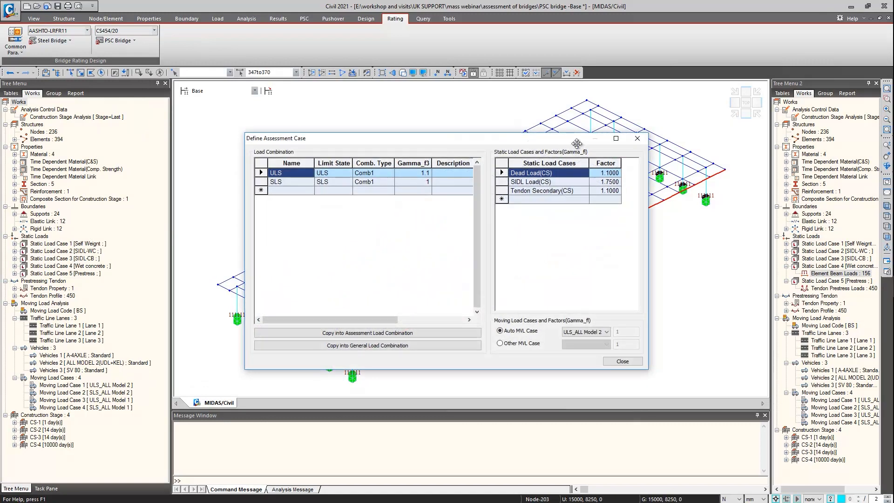
{"action": "left_click", "coordinate": [645, 134]}
Assign assessment check sections at both I & J ends, Class 1, to the second longitudinal girder from the origin-side deck edge
{"action": "left_click", "coordinate": [118, 41]}
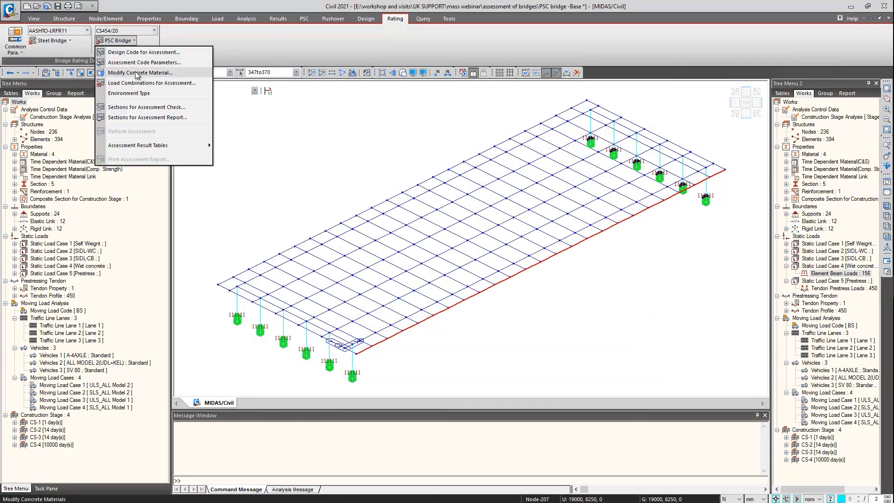
{"action": "left_click", "coordinate": [140, 107]}
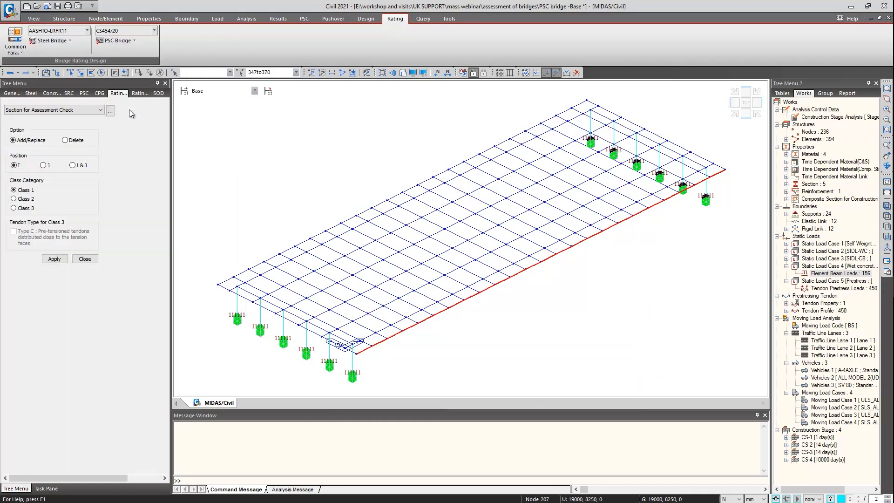
{"action": "left_click", "coordinate": [73, 165]}
{"action": "left_click", "coordinate": [745, 102]}
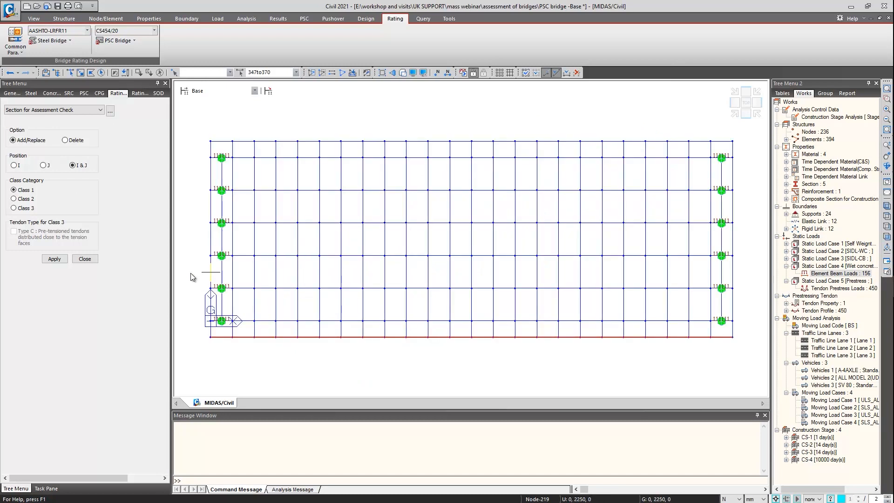
{"action": "key", "text": "Escape"}
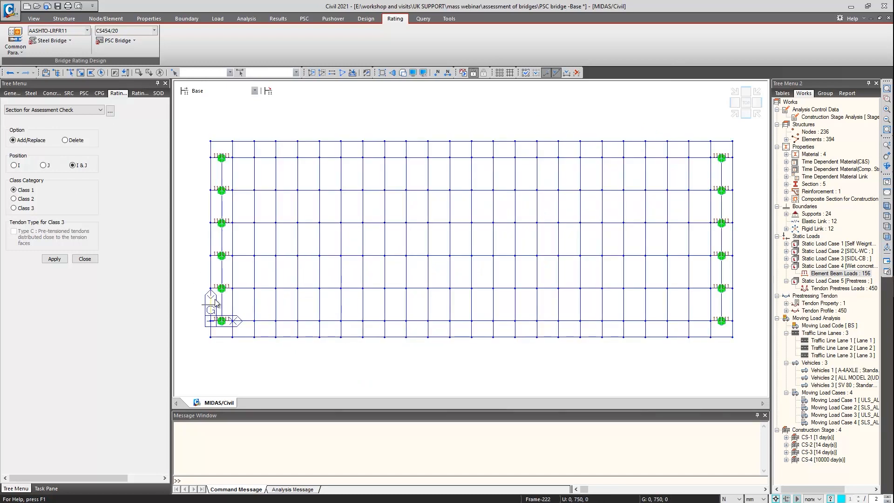
{"action": "left_click", "coordinate": [81, 72]}
{"action": "left_click_drag", "start_coordinate": [196, 275], "coordinate": [744, 295]}
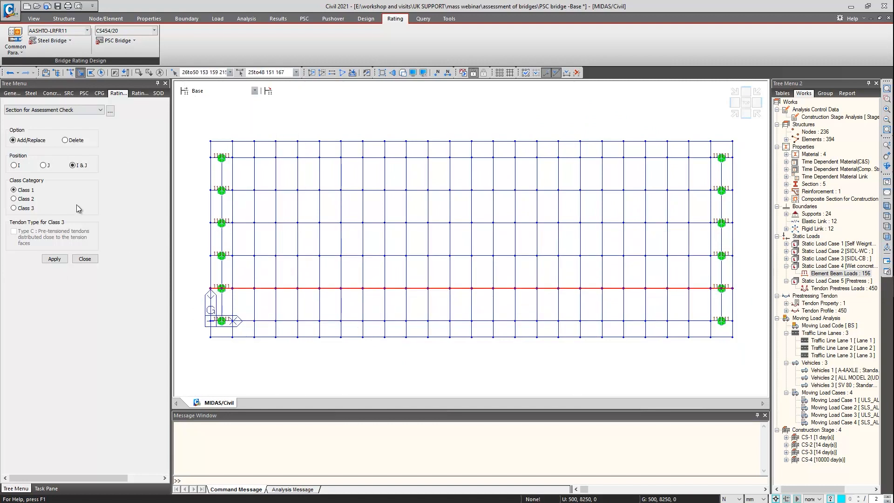
{"action": "left_click", "coordinate": [54, 258]}
Assign assessment report sections at both I & J ends to elements 33 and 34
{"action": "left_click", "coordinate": [56, 110]}
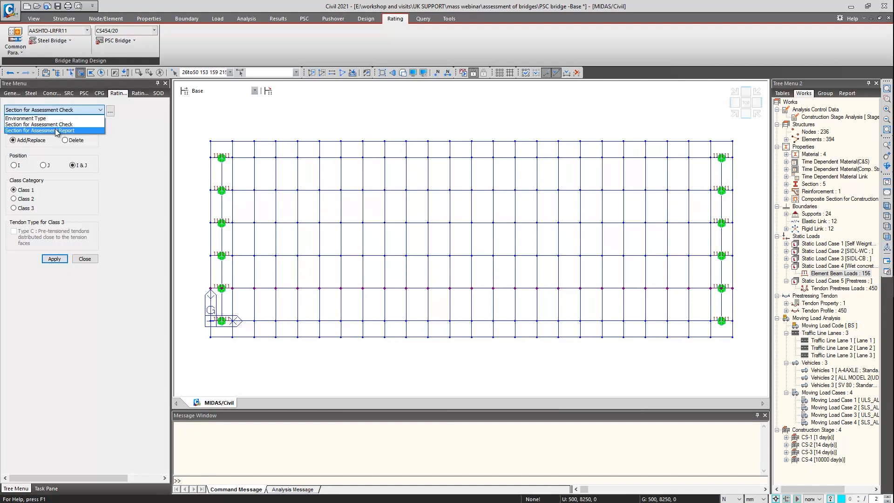
{"action": "left_click", "coordinate": [57, 130]}
{"action": "left_click", "coordinate": [283, 72]}
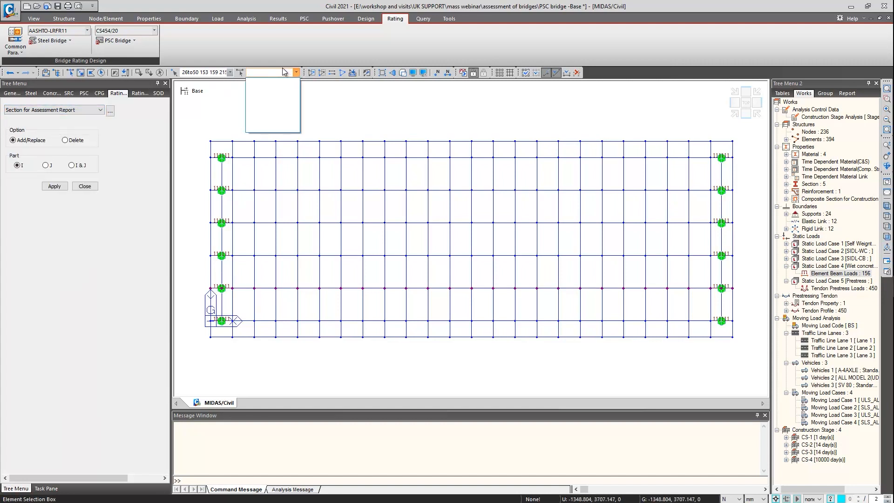
{"action": "type", "text": "33 34"}
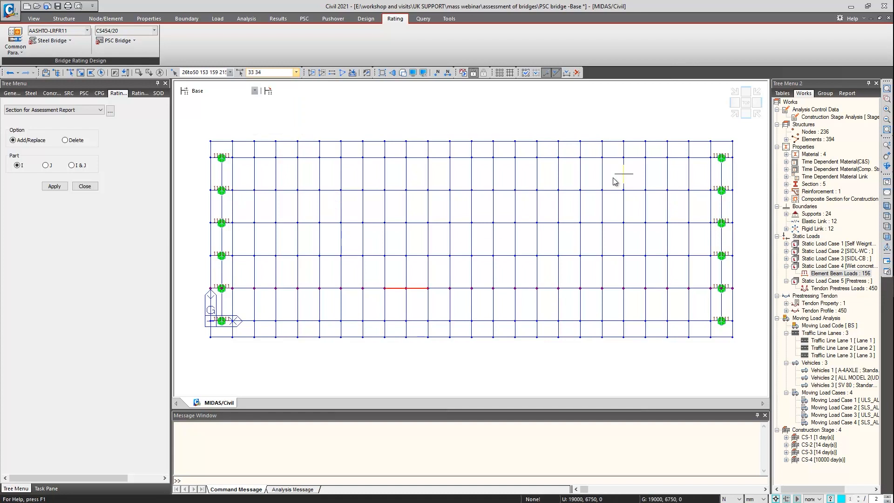
{"action": "left_click", "coordinate": [735, 114]}
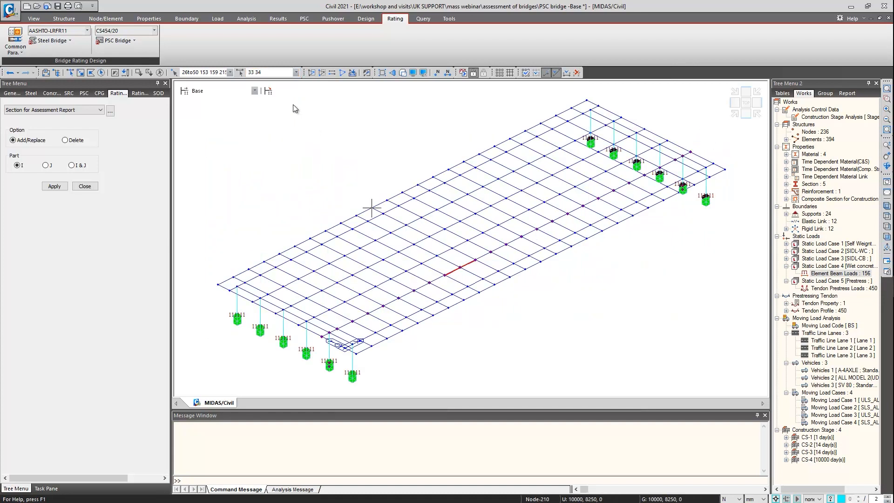
{"action": "left_click", "coordinate": [80, 165]}
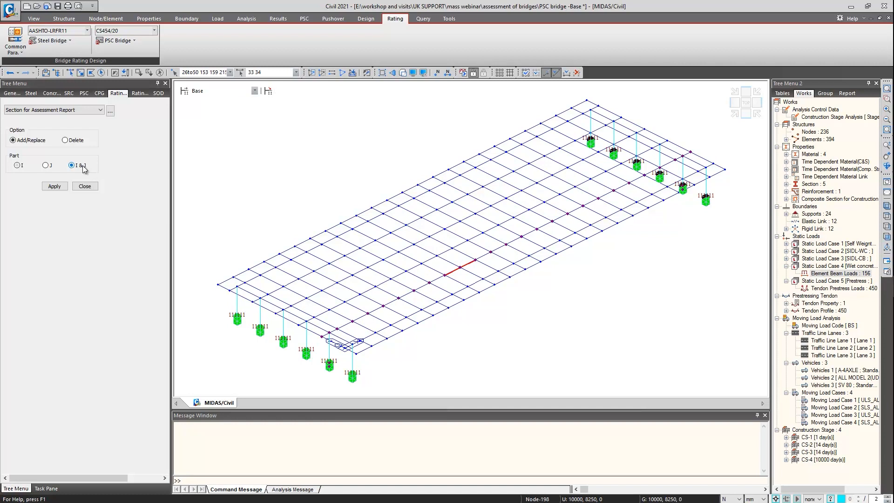
{"action": "left_click", "coordinate": [55, 188]}
Check the table of positions for assessment output and close it
{"action": "left_click", "coordinate": [110, 110]}
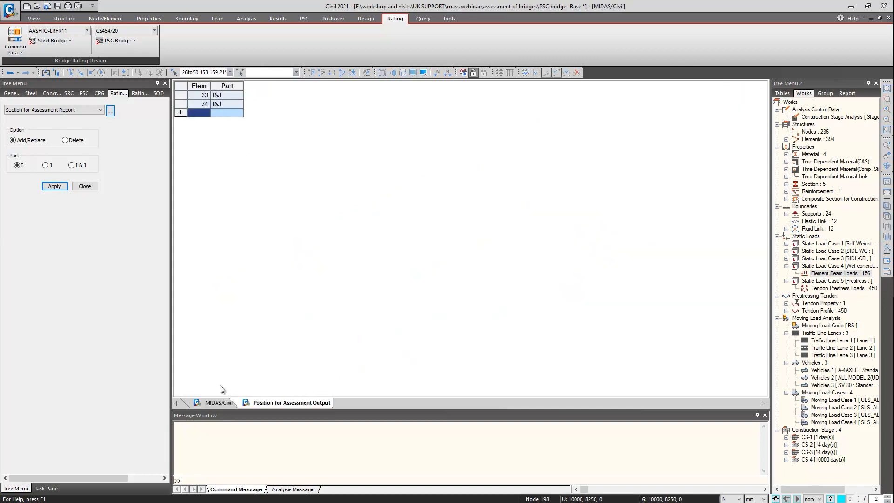
{"action": "middle_click", "coordinate": [253, 402]}
{"action": "left_click", "coordinate": [76, 110]}
{"action": "left_click", "coordinate": [76, 109]}
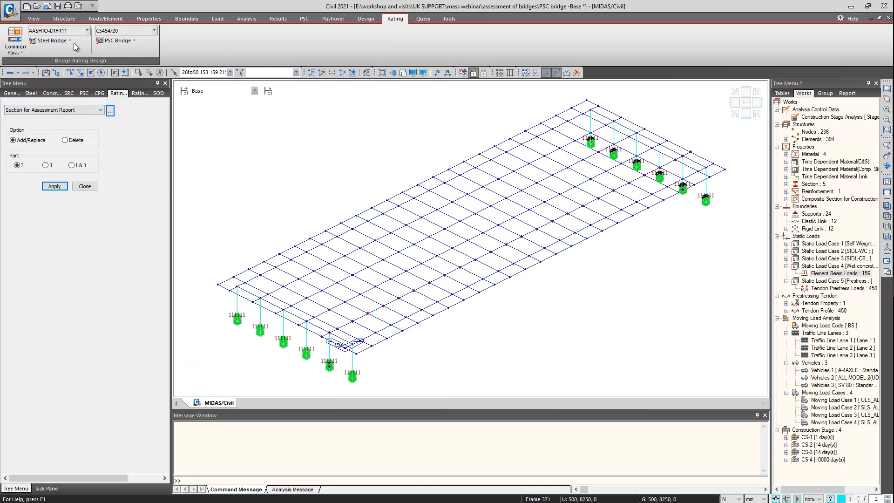
{"action": "left_click", "coordinate": [129, 41]}
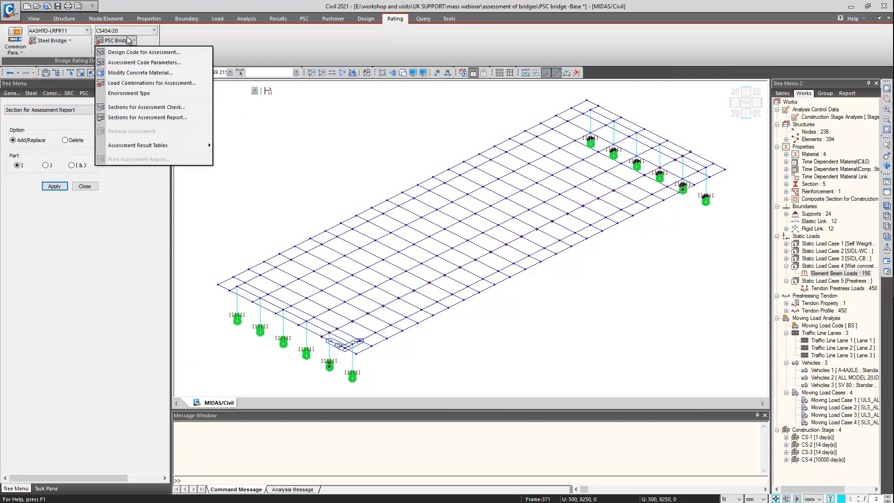
{"action": "left_click", "coordinate": [169, 121]}
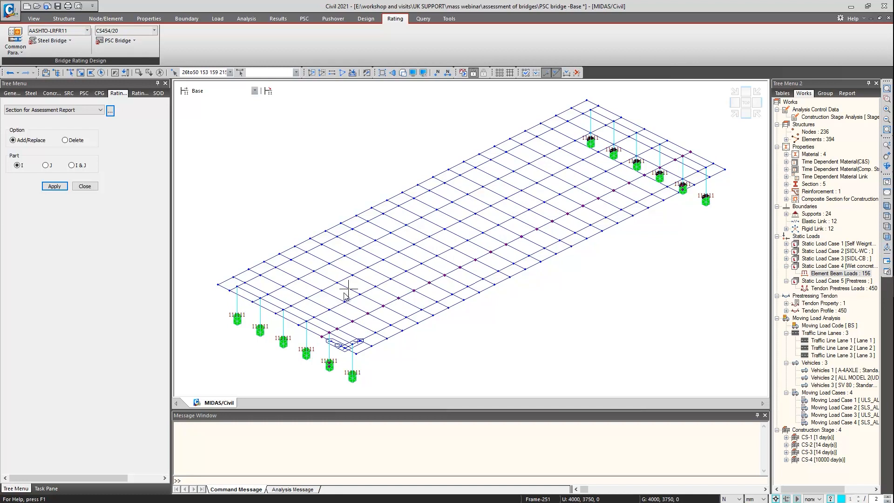
{"action": "mouse_move", "coordinate": [346, 296]}
{"action": "mouse_move", "coordinate": [504, 317]}
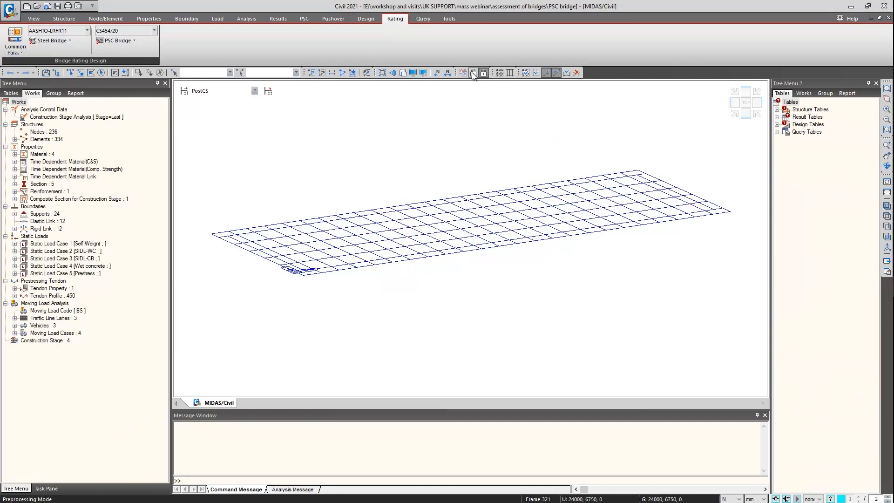
Turn on the display of all boundary items, including supports, links and rigid links, for the analysed model
{"action": "left_click", "coordinate": [413, 73]}
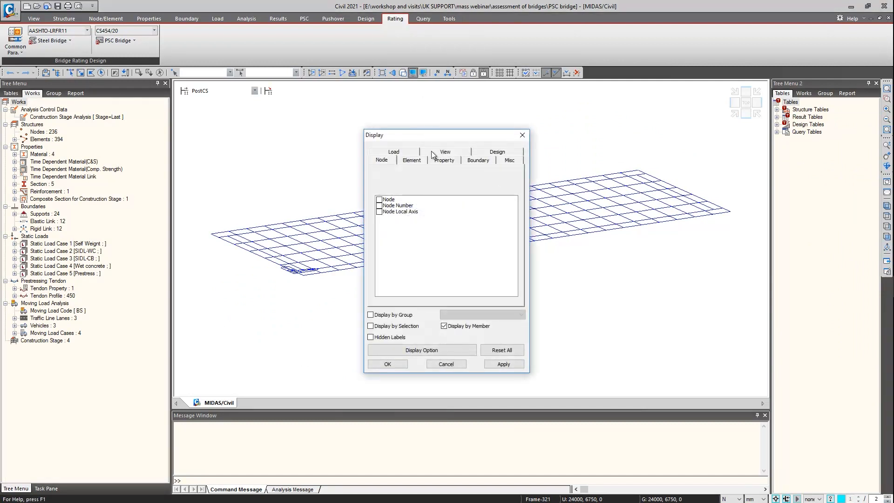
{"action": "left_click", "coordinate": [477, 160]}
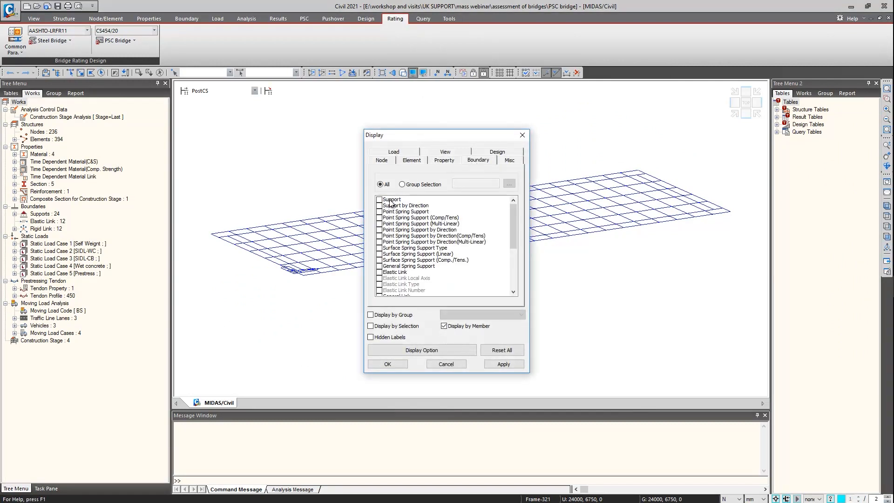
{"action": "left_click_drag", "start_coordinate": [390, 200], "coordinate": [392, 362]}
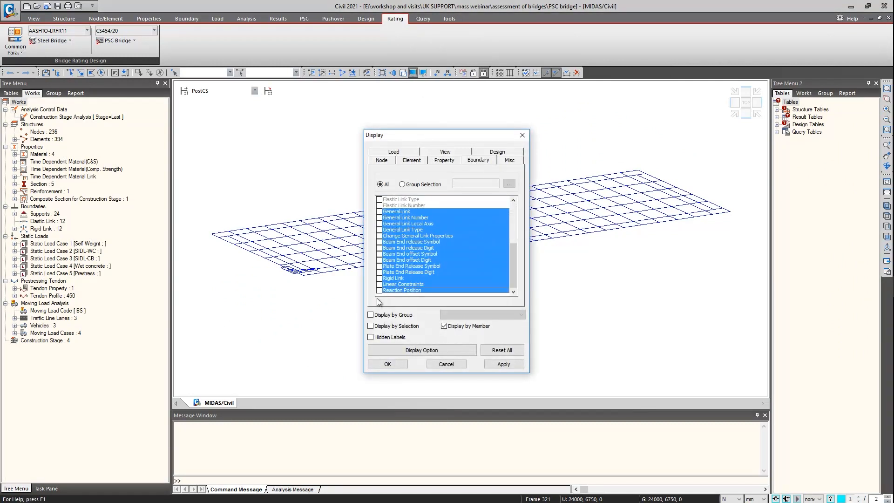
{"action": "left_click", "coordinate": [378, 291]}
{"action": "left_click", "coordinate": [387, 364]}
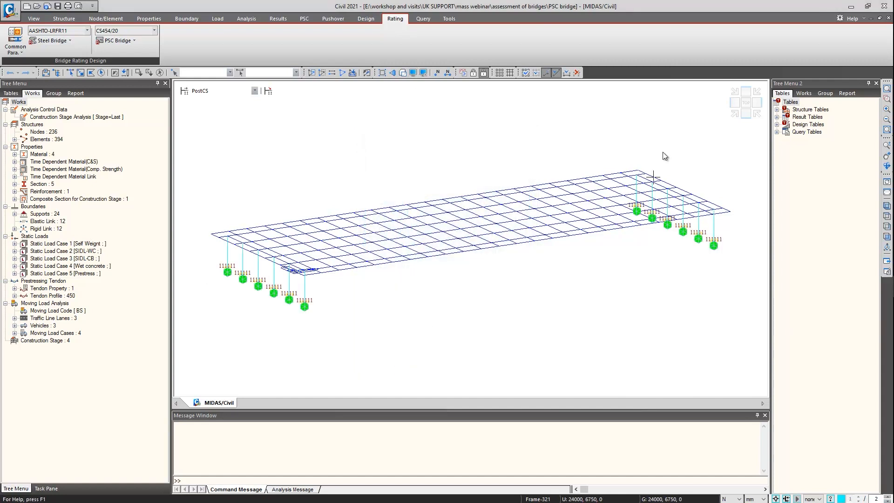
{"action": "left_click", "coordinate": [736, 118]}
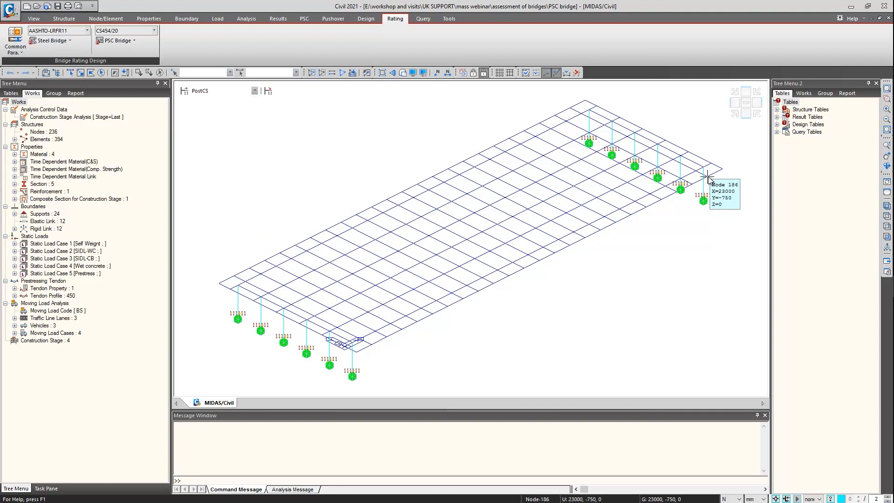
Plot the My beam force diagram for MVmax: ULS_ALL Model 2 with contour and legend
{"action": "right_click", "coordinate": [269, 149]}
{"action": "mouse_move", "coordinate": [297, 182]}
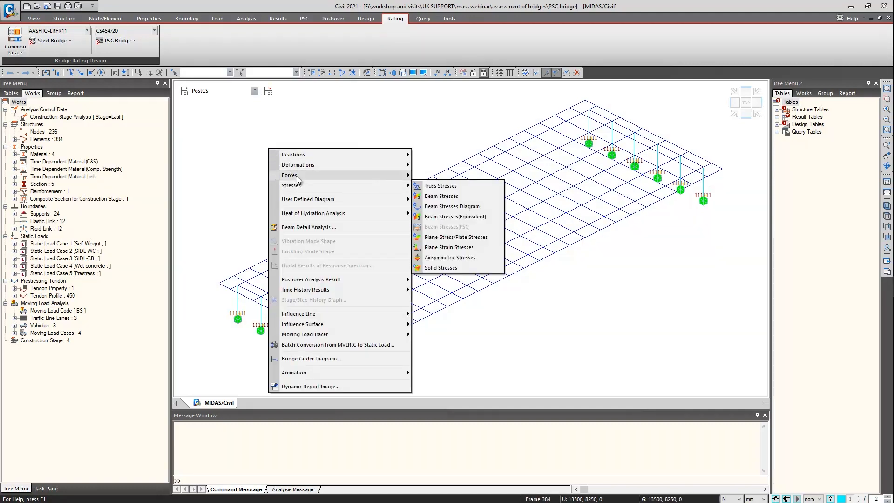
{"action": "left_click", "coordinate": [446, 196]}
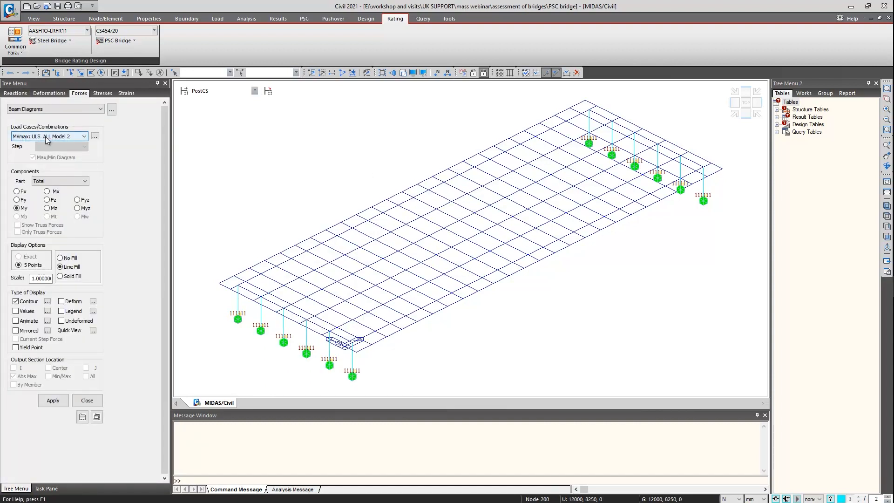
{"action": "left_click", "coordinate": [51, 400]}
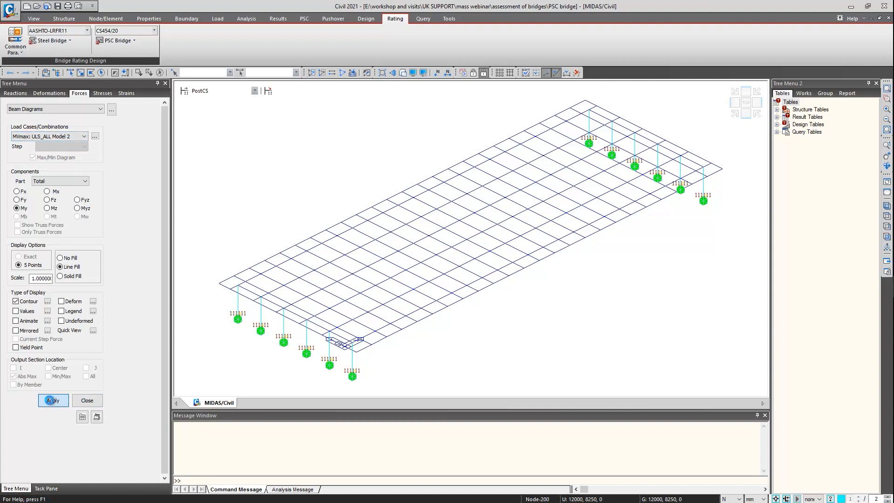
{"action": "left_click", "coordinate": [61, 311]}
{"action": "left_click", "coordinate": [53, 401]}
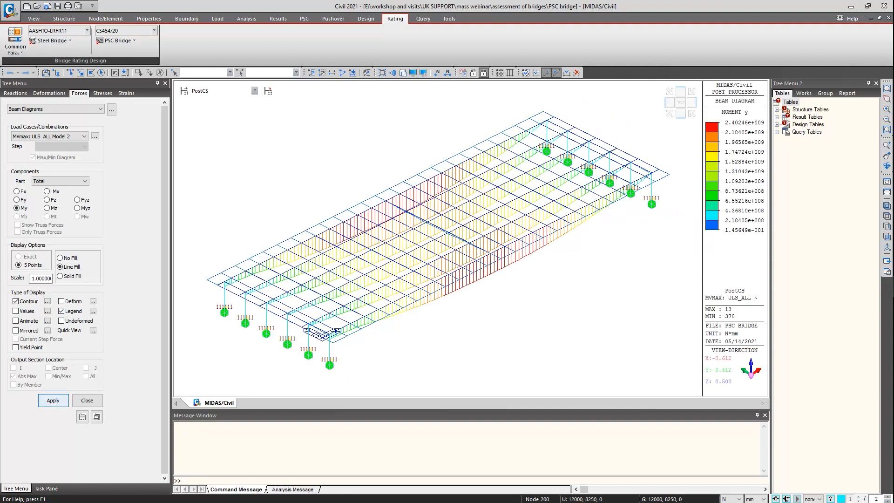
Set the display units for the moment diagram to kN for force and m for length
{"action": "left_click", "coordinate": [729, 498]}
{"action": "left_click", "coordinate": [729, 467]}
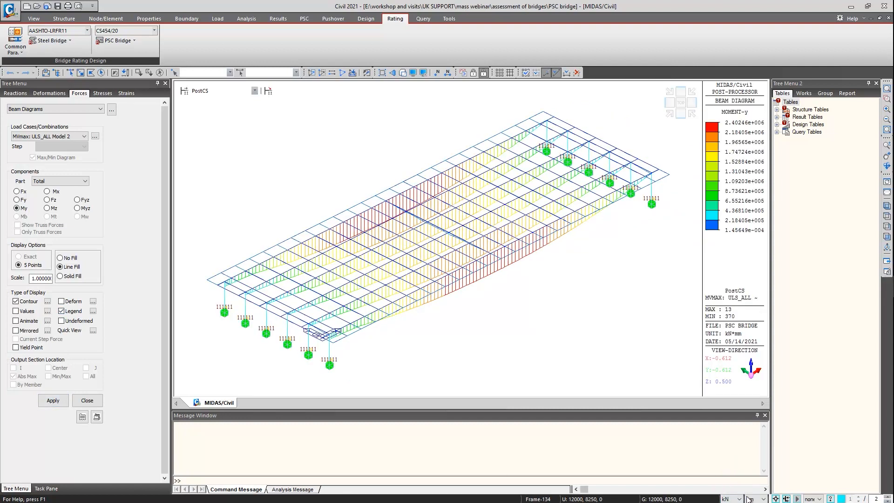
{"action": "left_click", "coordinate": [755, 499]}
{"action": "left_click", "coordinate": [757, 479]}
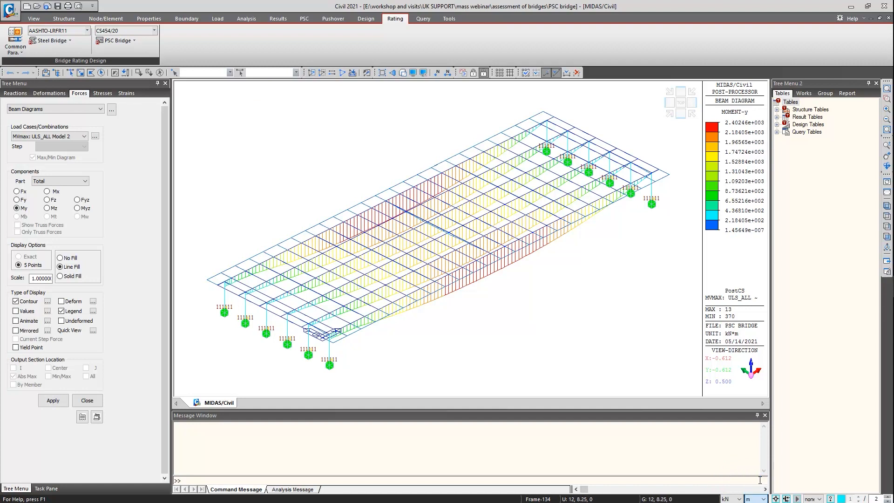
Change the diagram legend to fixed-point number format with two decimal places
{"action": "left_click", "coordinate": [93, 310]}
{"action": "left_click", "coordinate": [458, 252]}
{"action": "left_click", "coordinate": [436, 290]}
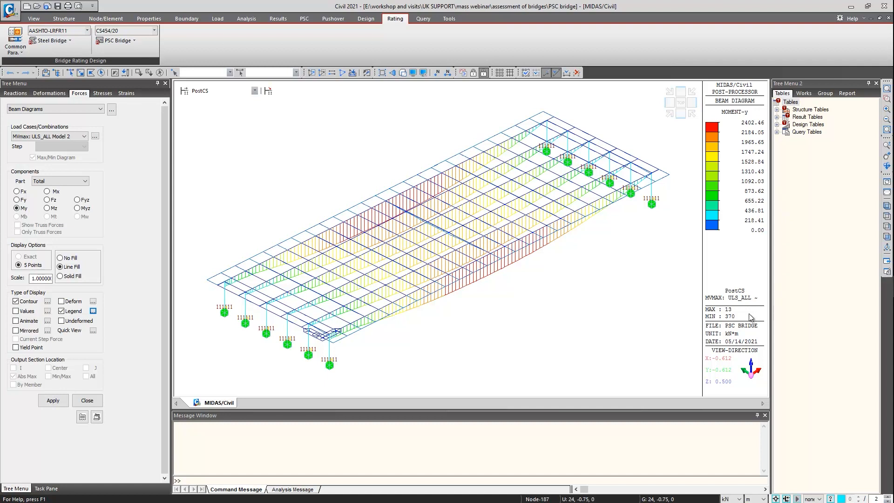
Select element 13 and run the moving load tracer for its i-end My under MVmax: ULS_ALL Model 2, showing contour, legend and applied loads
{"action": "left_click", "coordinate": [269, 73]}
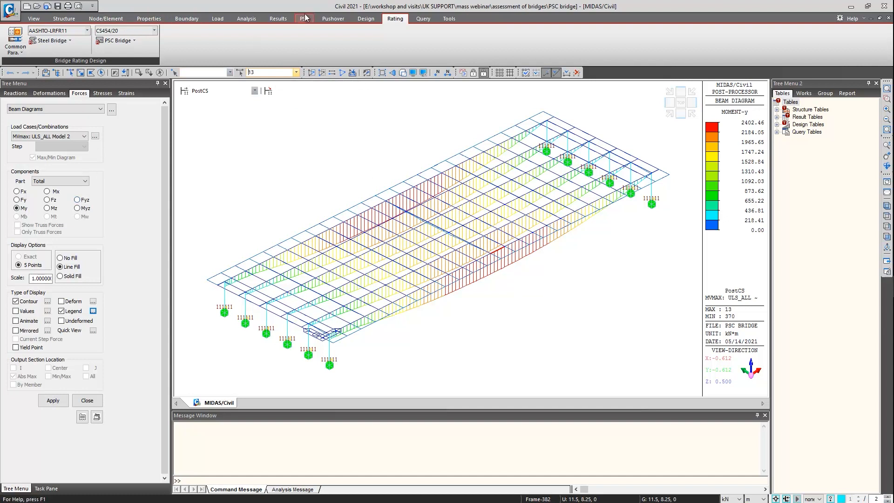
{"action": "left_click", "coordinate": [280, 18]}
{"action": "left_click", "coordinate": [350, 52]}
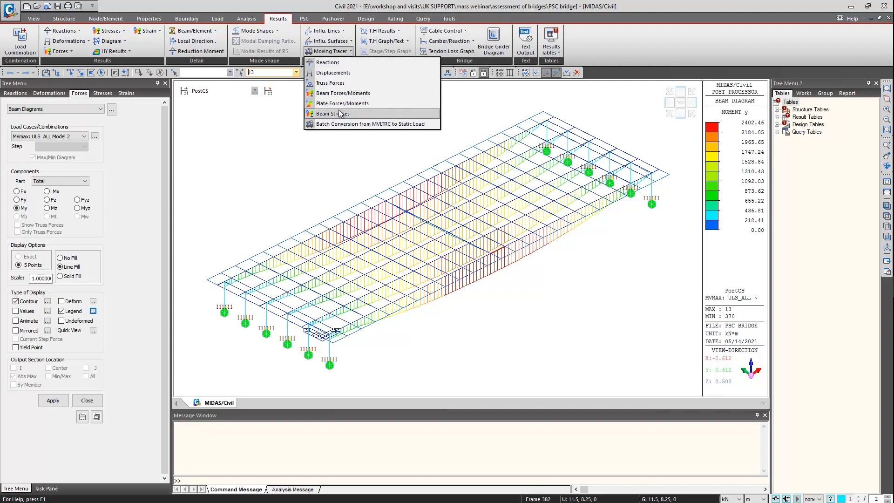
{"action": "left_click", "coordinate": [333, 92]}
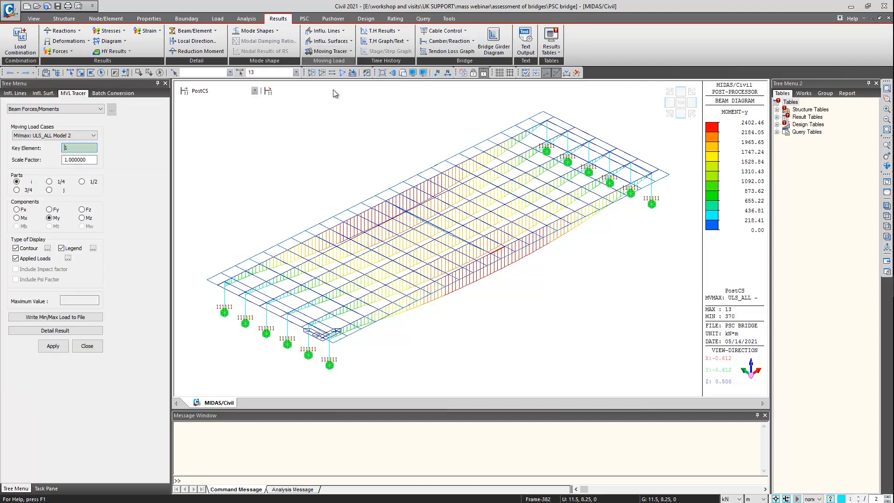
{"action": "left_click", "coordinate": [86, 148]}
{"action": "type", "text": "13"}
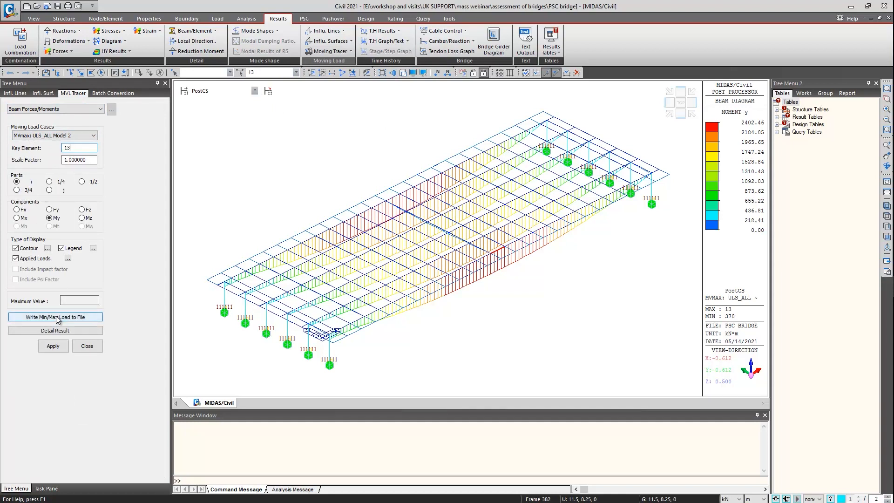
{"action": "left_click", "coordinate": [52, 346]}
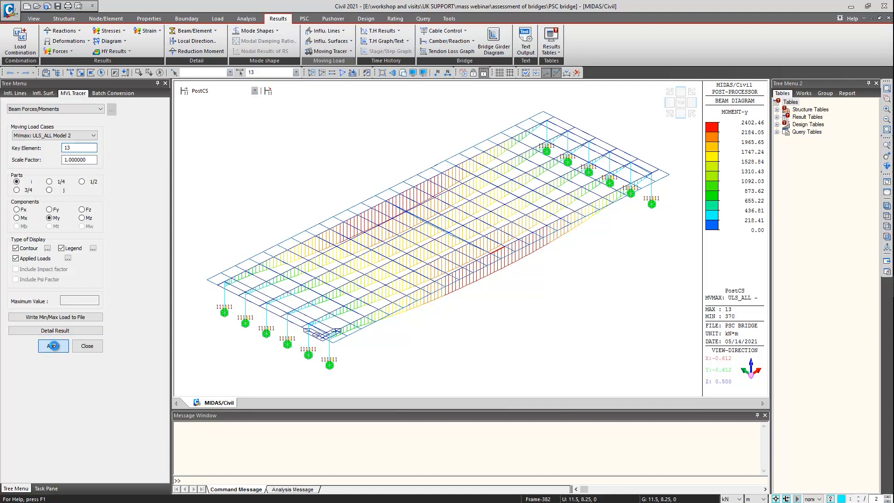
{"action": "left_click", "coordinate": [54, 345]}
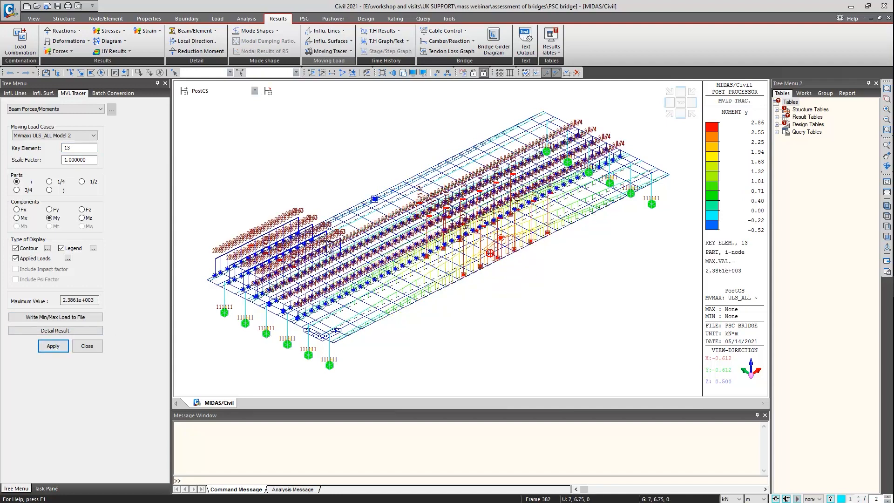
{"action": "middle_click_drag", "start_coordinate": [375, 345], "coordinate": [359, 355], "text": "ctrl"}
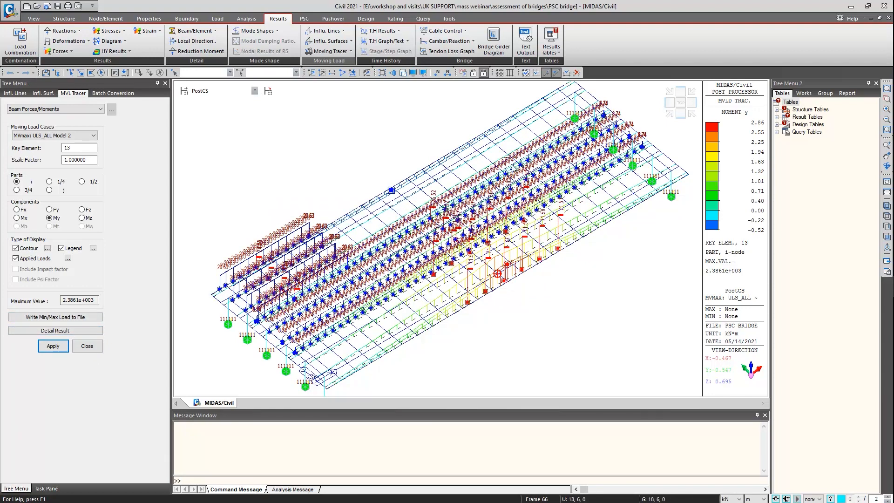
Generate the beam force results table for elements 1to394 under ULS_ALL Model 2(MV:max), limited to Part i
{"action": "left_click", "coordinate": [554, 52]}
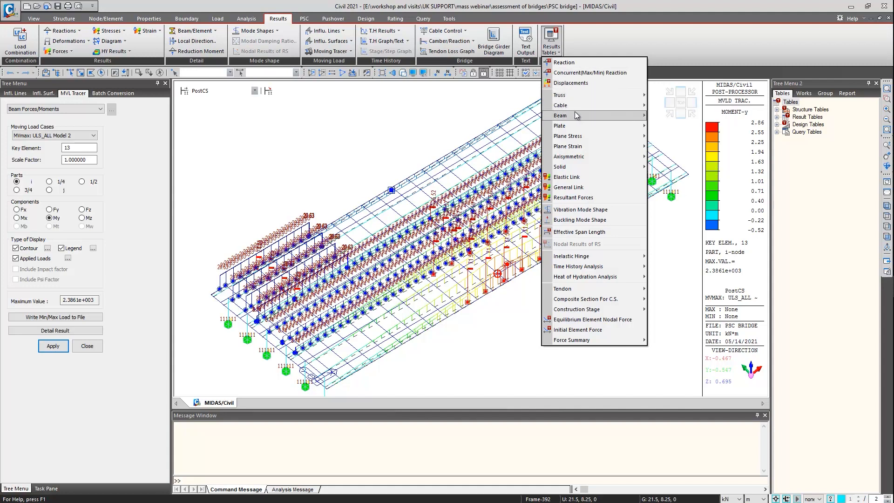
{"action": "mouse_move", "coordinate": [568, 120]}
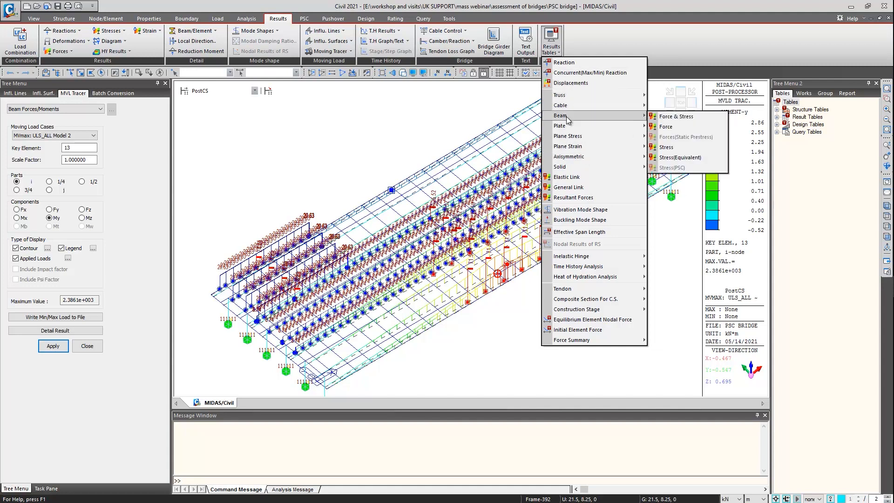
{"action": "left_click", "coordinate": [663, 115]}
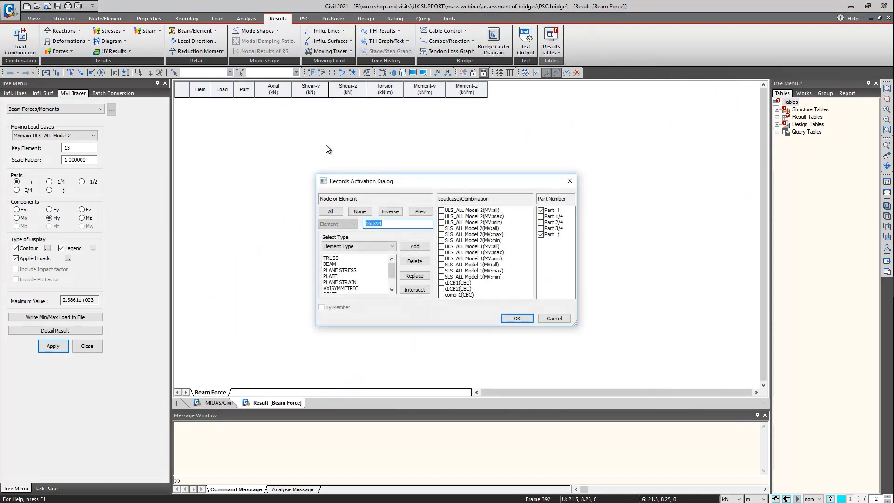
{"action": "left_click", "coordinate": [441, 216]}
{"action": "left_click", "coordinate": [541, 235]}
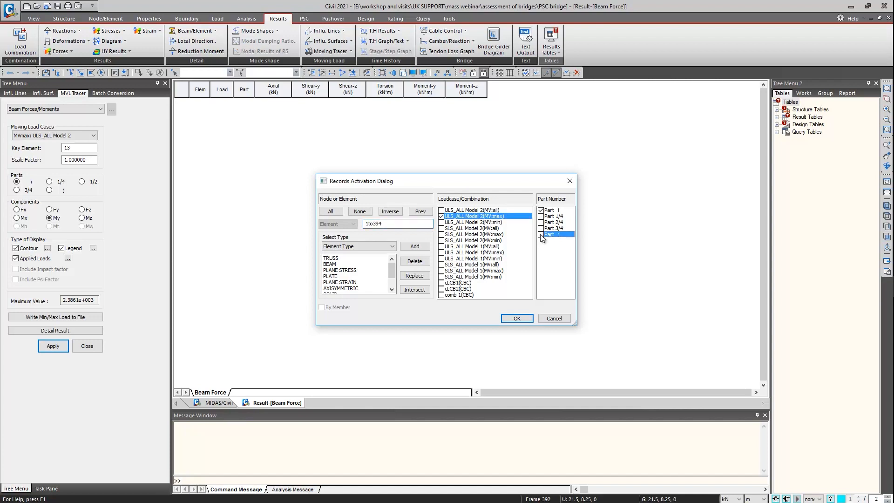
{"action": "left_click", "coordinate": [515, 318]}
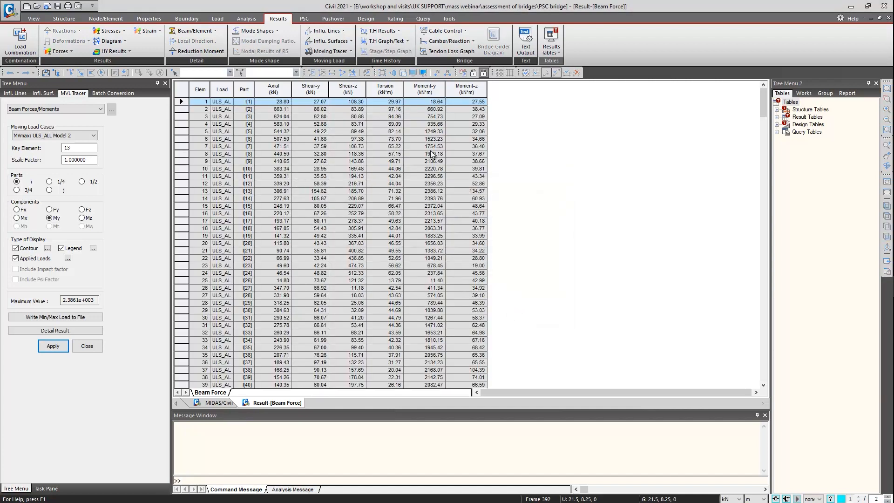
Create a by-load-case view of Moment-y for ULS_ALL Model 2(MV:max) and widen its columns to show the full load case names
{"action": "right_click", "coordinate": [564, 151]}
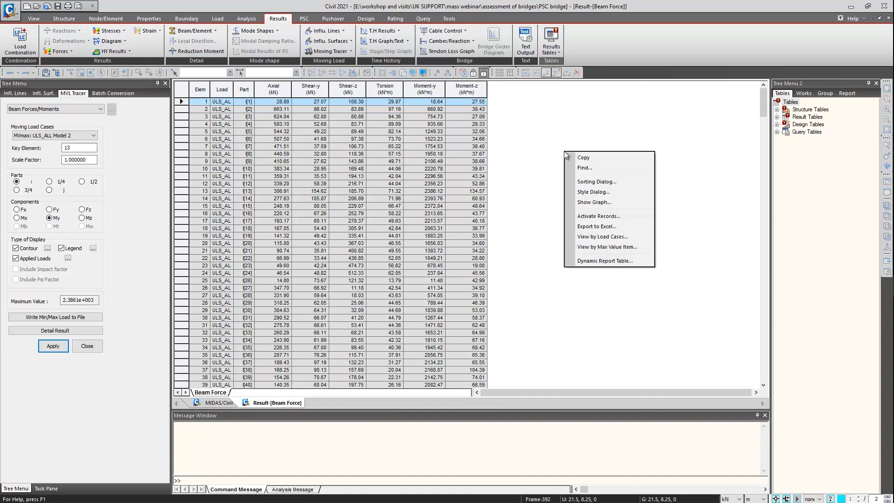
{"action": "left_click", "coordinate": [603, 237]}
{"action": "left_click", "coordinate": [380, 239]}
{"action": "left_click", "coordinate": [367, 239]}
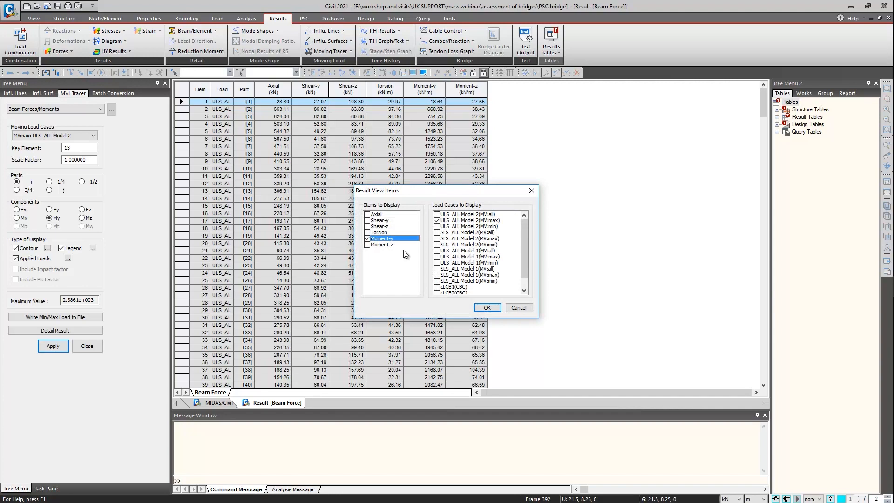
{"action": "left_click", "coordinate": [486, 308]}
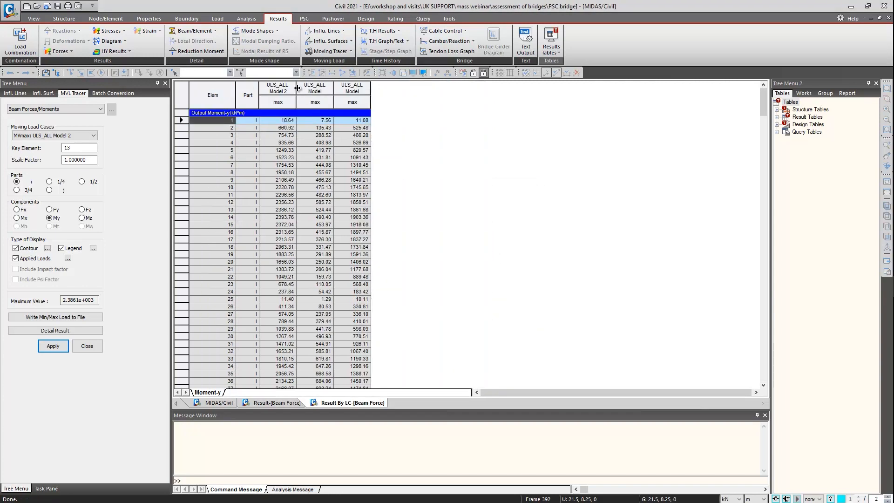
{"action": "left_click_drag", "start_coordinate": [297, 88], "coordinate": [562, 98]}
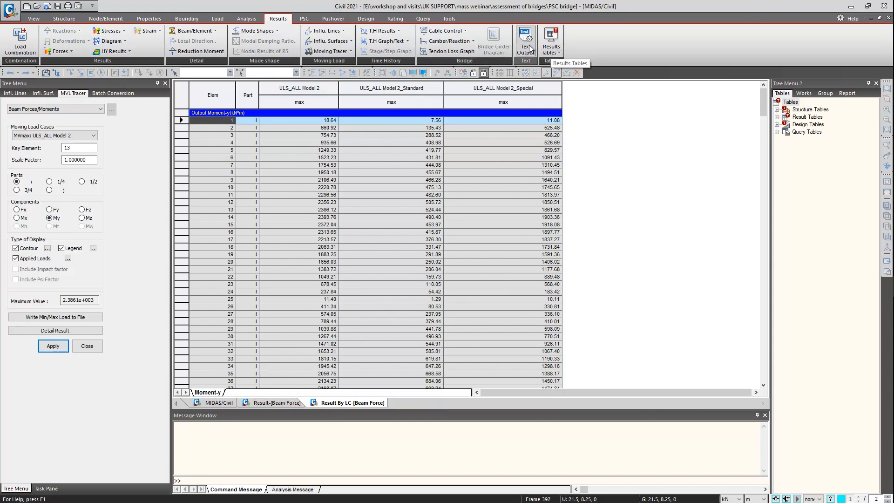
Open the PSC bridge flexural reserve factors table without filtering records and examine the reserve factors and check results per element
{"action": "left_click", "coordinate": [398, 18]}
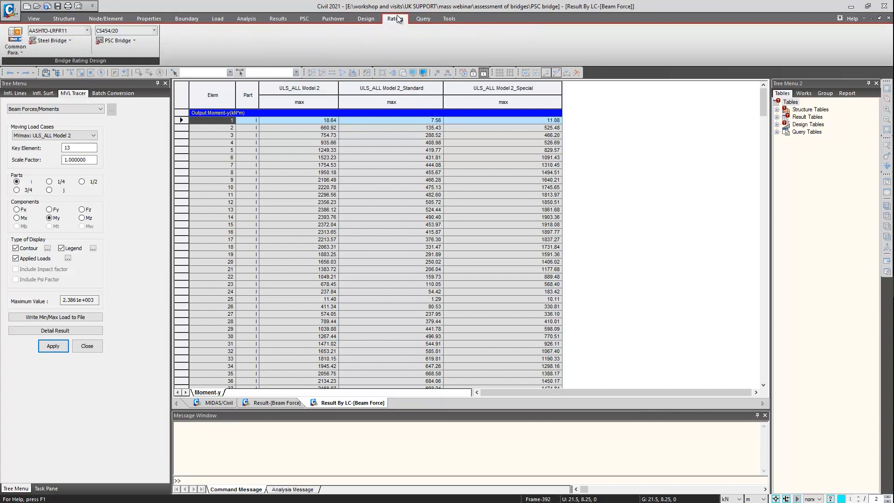
{"action": "left_click", "coordinate": [116, 41]}
{"action": "mouse_move", "coordinate": [148, 146]}
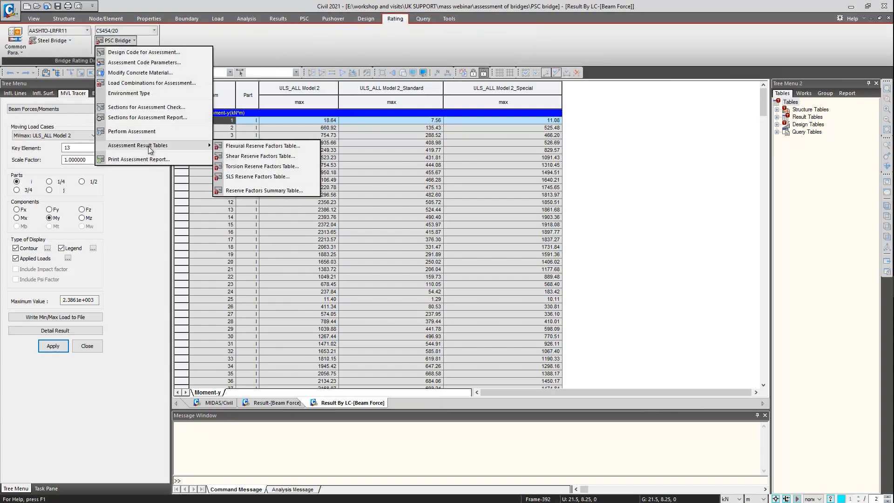
{"action": "left_click", "coordinate": [231, 147]}
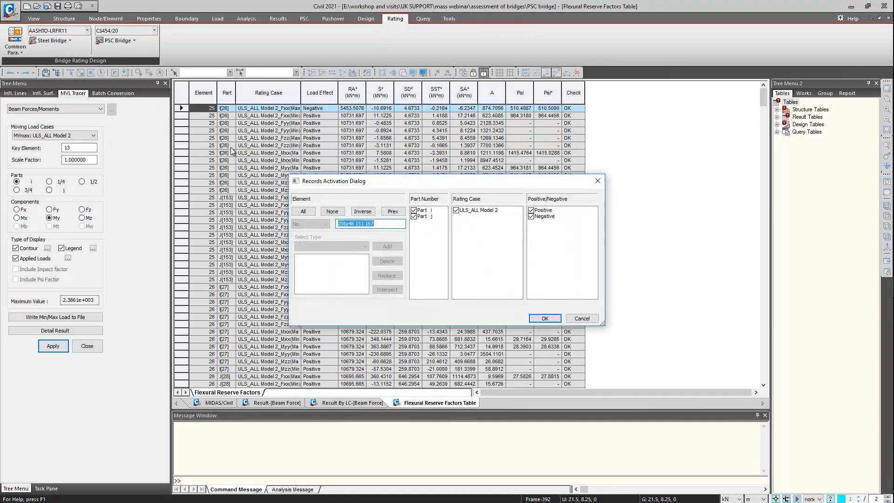
{"action": "left_click", "coordinate": [594, 319]}
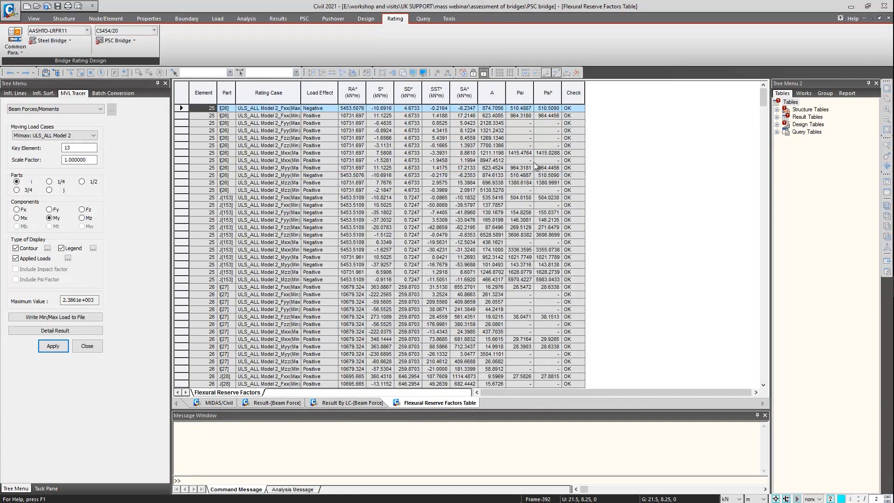
{"action": "scroll", "coordinate": [495, 178], "scroll_direction": "down", "scroll_amount": 13}
{"action": "scroll", "coordinate": [495, 178], "scroll_direction": "down", "scroll_amount": 20}
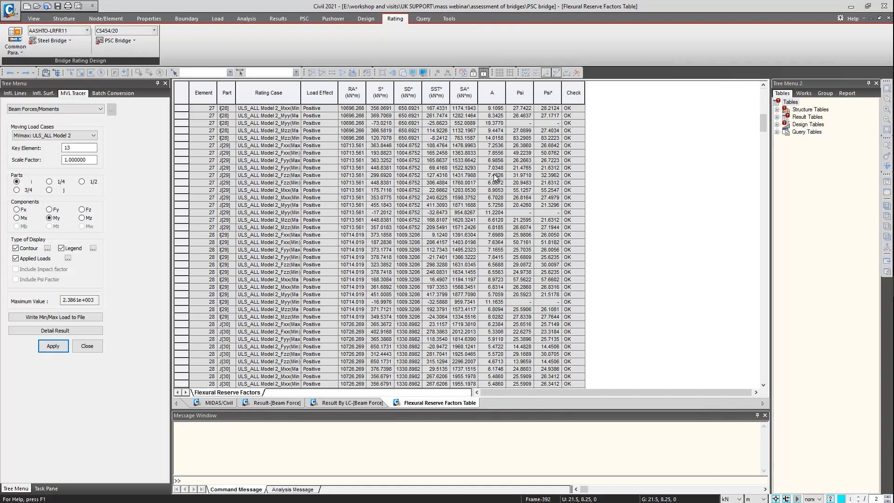
{"action": "scroll", "coordinate": [496, 178], "scroll_direction": "down", "scroll_amount": 19}
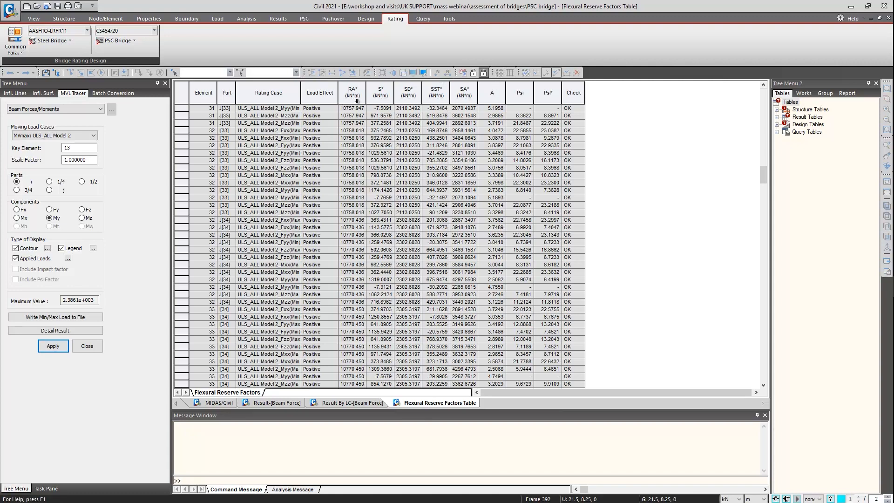
{"action": "scroll", "coordinate": [460, 243], "scroll_direction": "down", "scroll_amount": 17}
{"action": "scroll", "coordinate": [460, 242], "scroll_direction": "down", "scroll_amount": 20}
{"action": "scroll", "coordinate": [461, 242], "scroll_direction": "down", "scroll_amount": 2}
Open the PSC bridge shear reserve factors table without filtering records and look through the shear results per element
{"action": "left_click", "coordinate": [126, 40]}
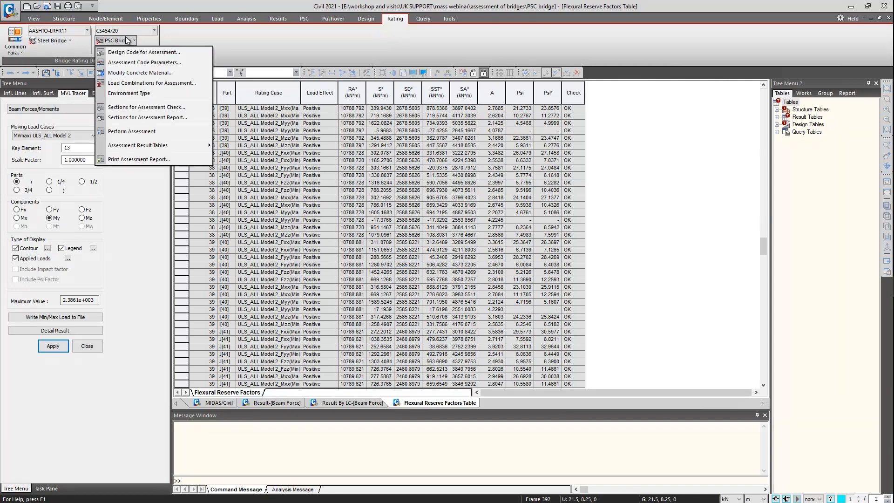
{"action": "mouse_move", "coordinate": [169, 146]}
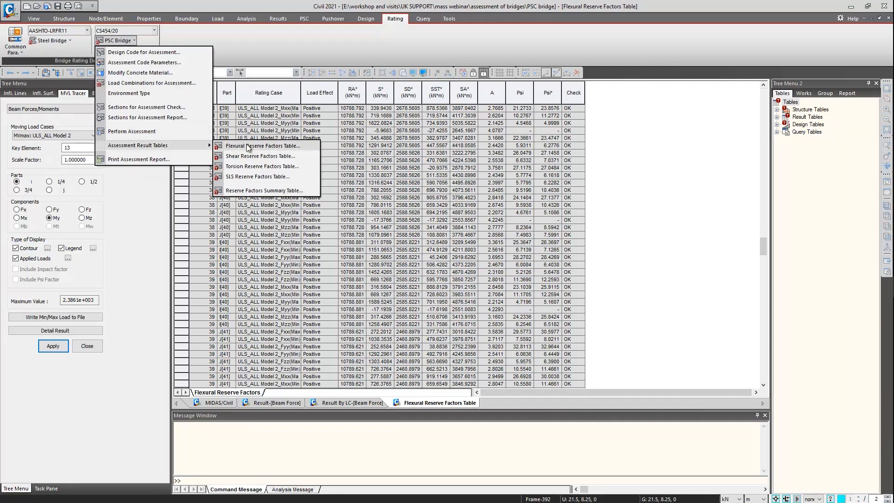
{"action": "left_click", "coordinate": [260, 156]}
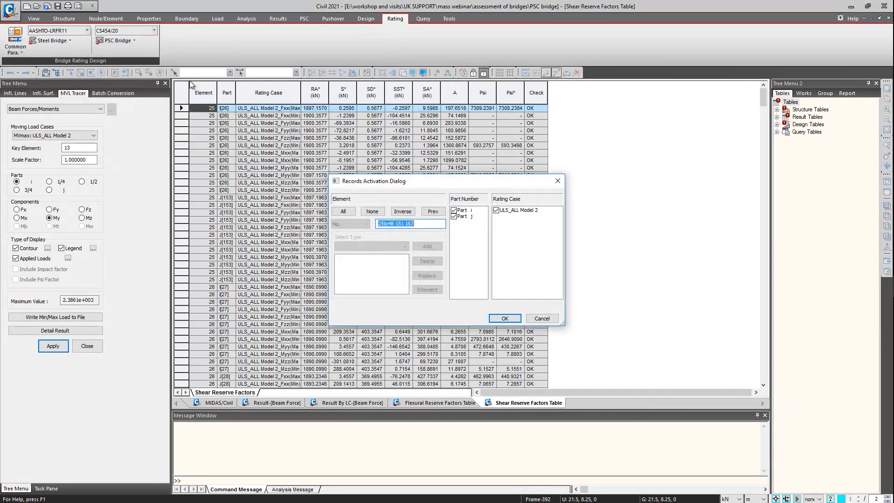
{"action": "left_click", "coordinate": [541, 318]}
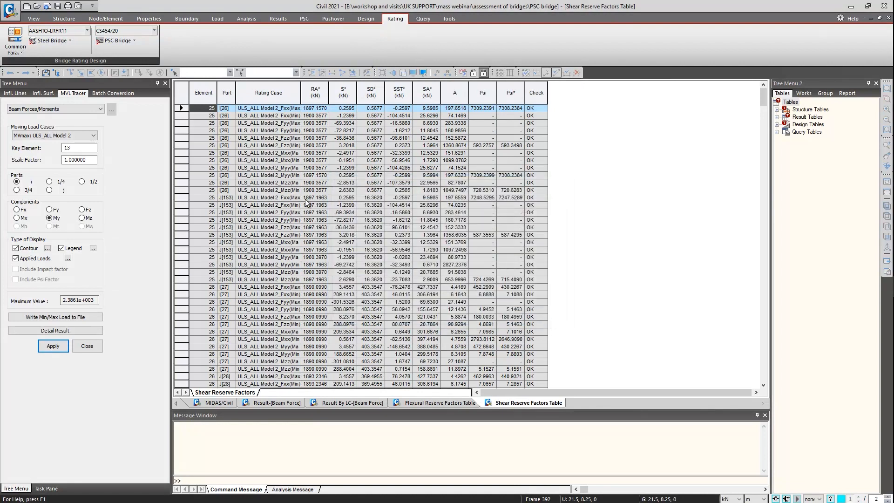
{"action": "scroll", "coordinate": [306, 200], "scroll_direction": "down", "scroll_amount": 20}
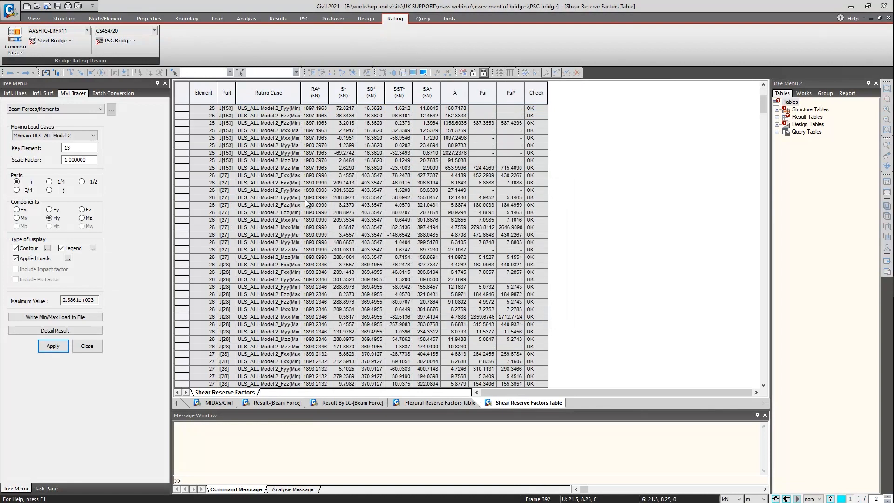
Open the PSC bridge torsion reserve factors table without filtering records, check it and close it
{"action": "left_click", "coordinate": [129, 41]}
{"action": "mouse_move", "coordinate": [197, 147]}
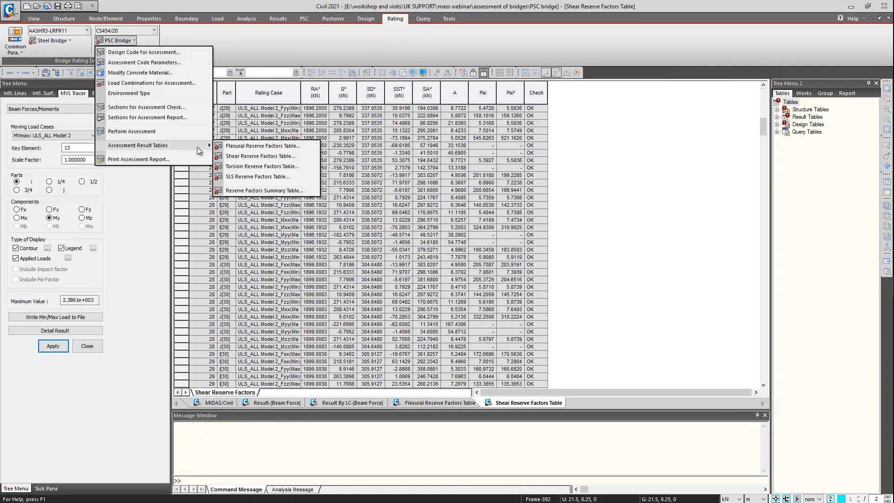
{"action": "left_click", "coordinate": [259, 166]}
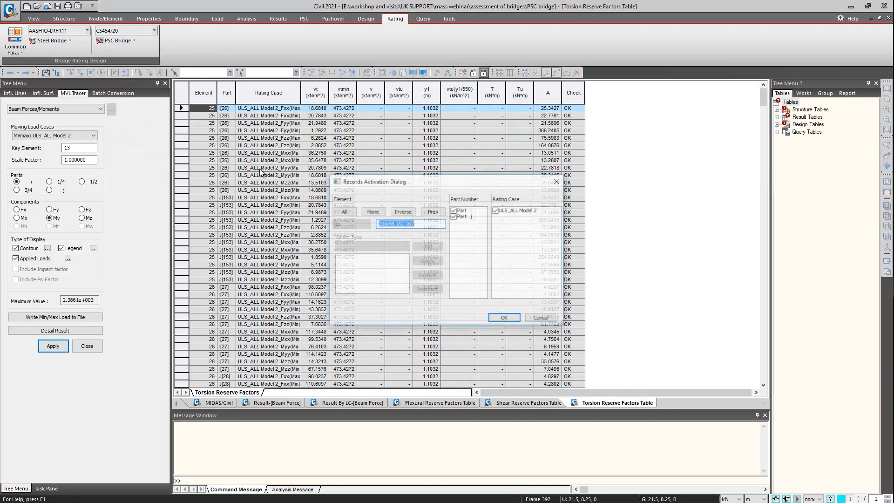
{"action": "left_click", "coordinate": [558, 182]}
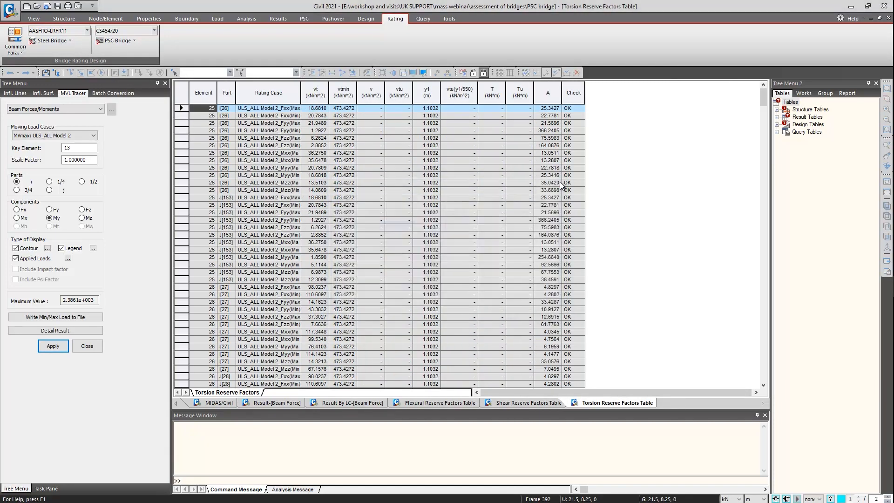
{"action": "middle_click", "coordinate": [592, 404]}
Open the PSC bridge SLS reserve factors table and look through the stress limits, reserve factors and check results per element
{"action": "left_click", "coordinate": [117, 40]}
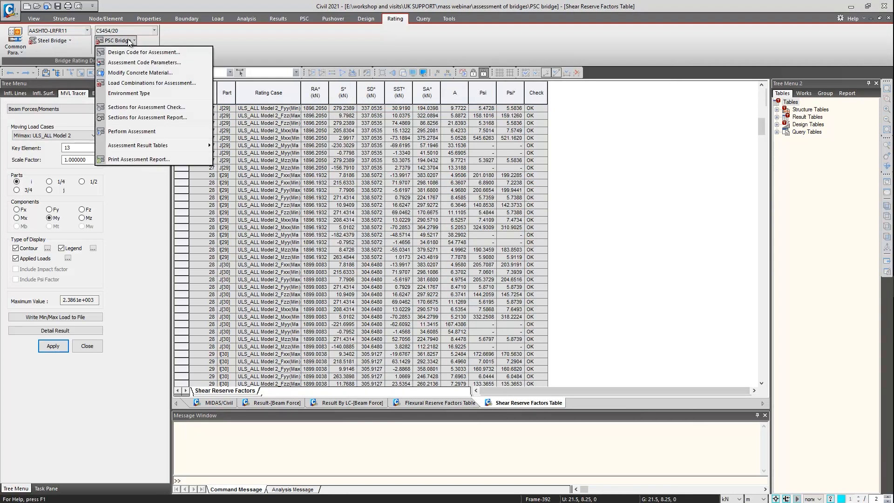
{"action": "mouse_move", "coordinate": [152, 144]}
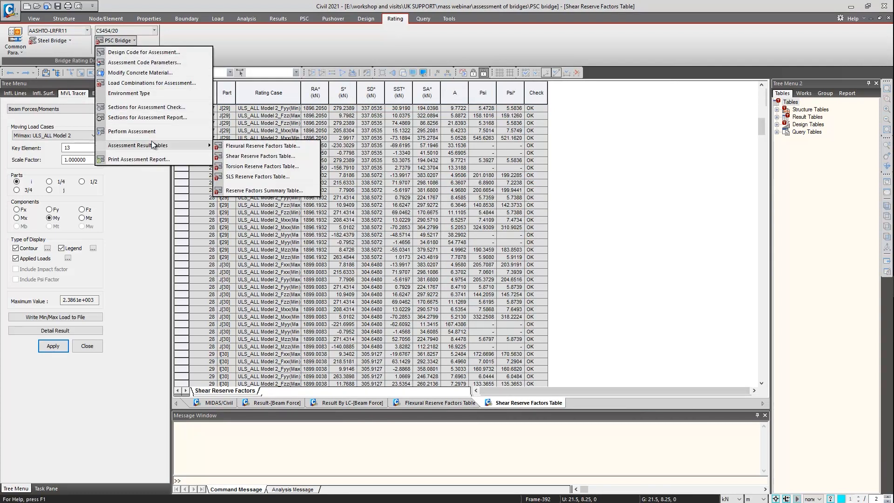
{"action": "left_click", "coordinate": [270, 176]}
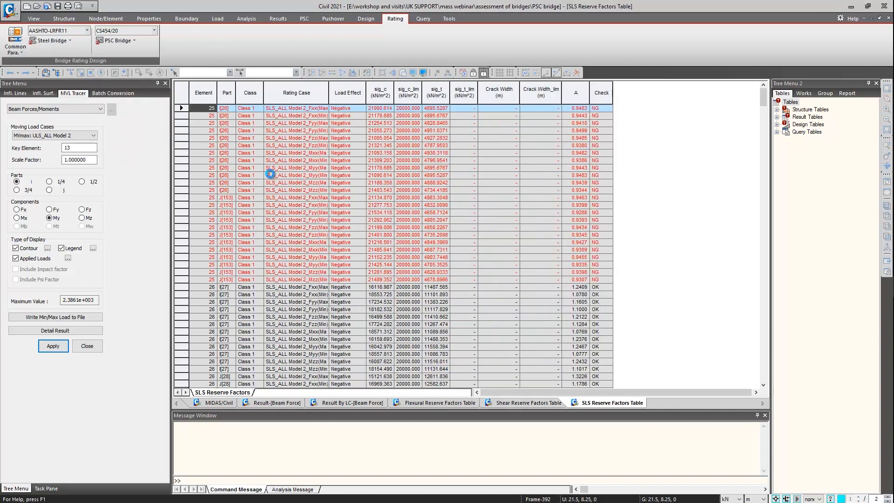
{"action": "left_click", "coordinate": [598, 181]}
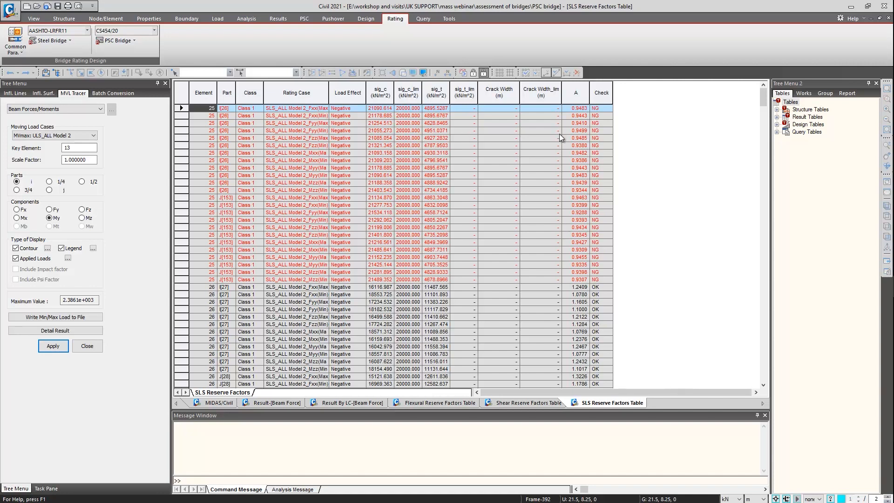
{"action": "scroll", "coordinate": [469, 246], "scroll_direction": "down", "scroll_amount": 14}
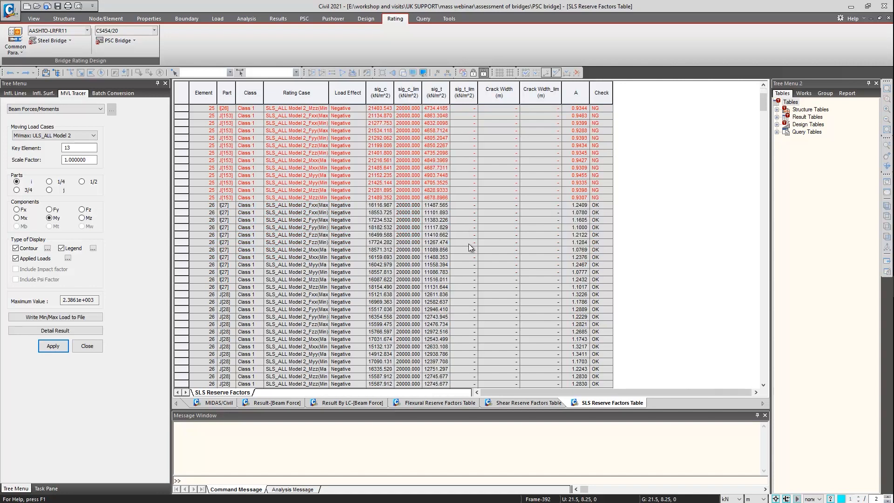
{"action": "scroll", "coordinate": [468, 243], "scroll_direction": "down", "scroll_amount": 20}
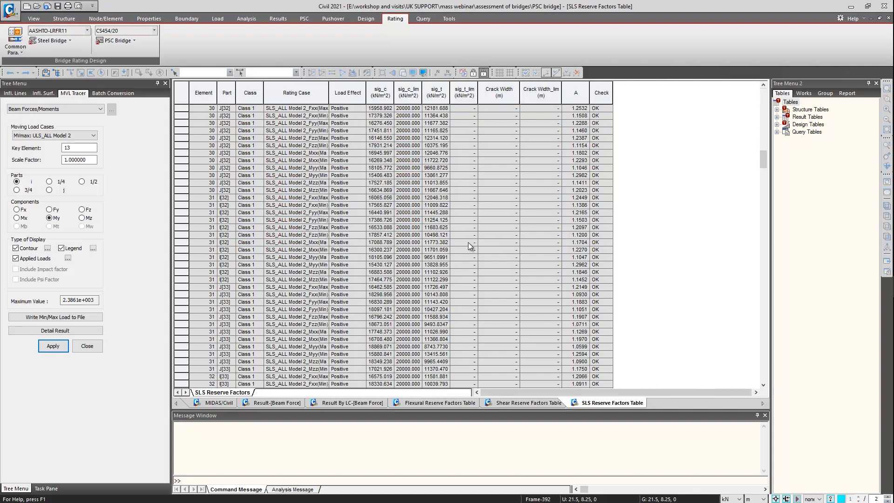
{"action": "scroll", "coordinate": [468, 242], "scroll_direction": "down", "scroll_amount": 15}
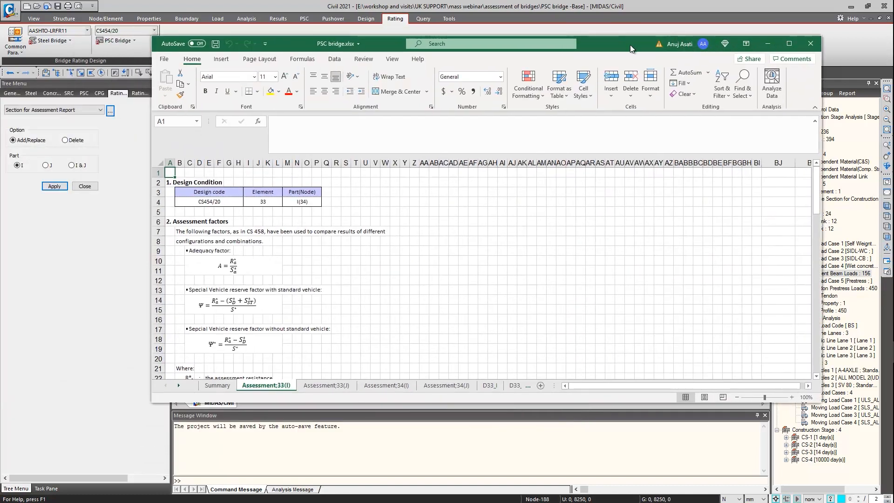
Switch to the PSC bridge.xlsx report in Excel, maximize it and review the reserve factor tables on the Assessment;33(I) sheet
{"action": "double_click", "coordinate": [630, 45]}
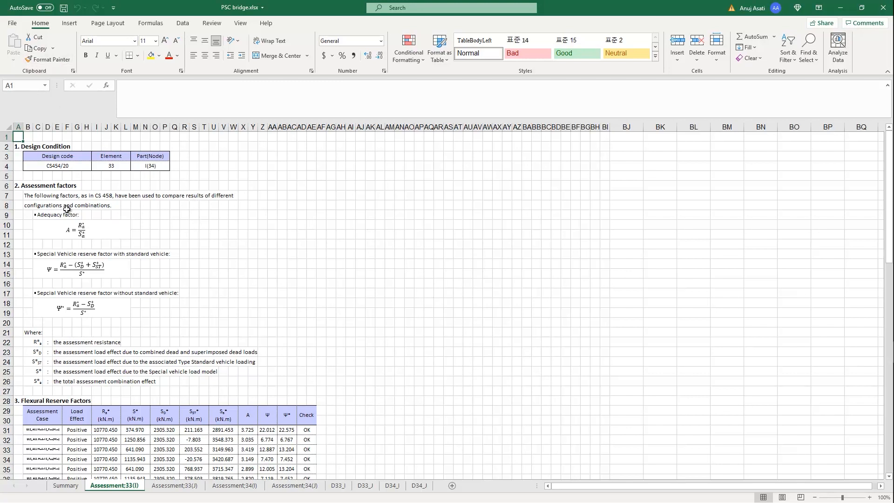
{"action": "scroll", "coordinate": [233, 293], "scroll_direction": "down", "scroll_amount": 4}
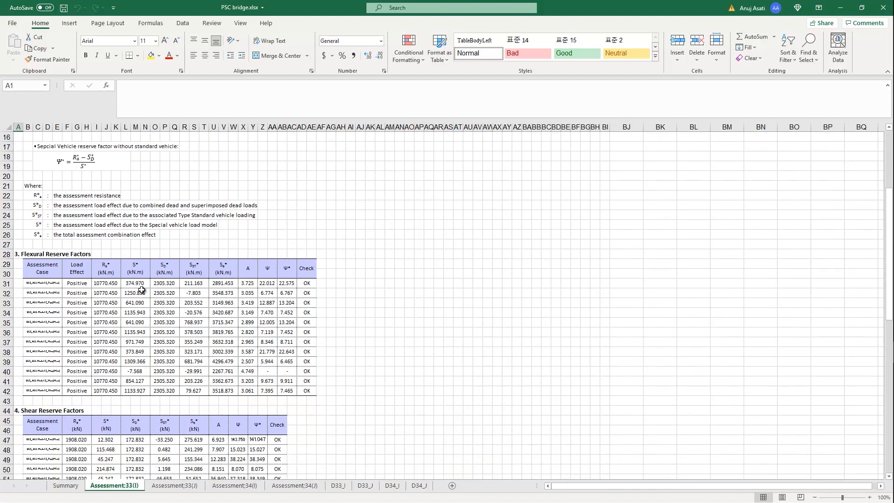
{"action": "scroll", "coordinate": [251, 316], "scroll_direction": "down", "scroll_amount": 4}
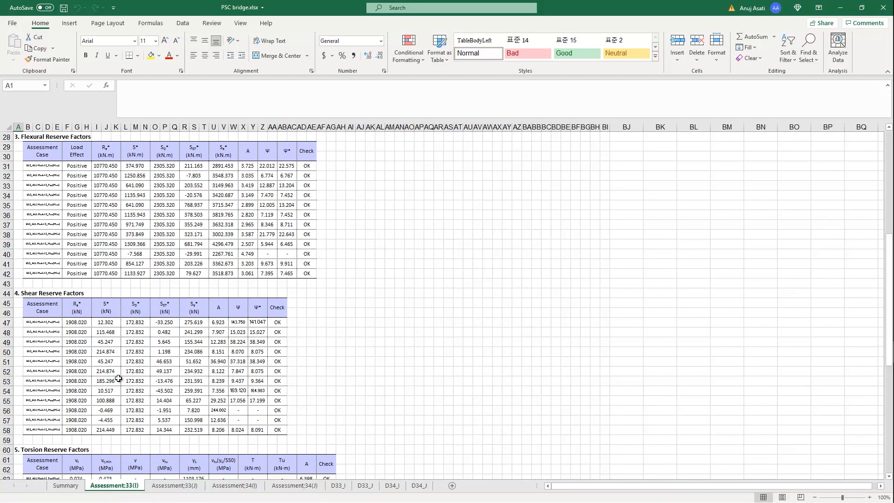
{"action": "scroll", "coordinate": [114, 372], "scroll_direction": "down", "scroll_amount": 8}
{"action": "scroll", "coordinate": [296, 270], "scroll_direction": "down", "scroll_amount": 4}
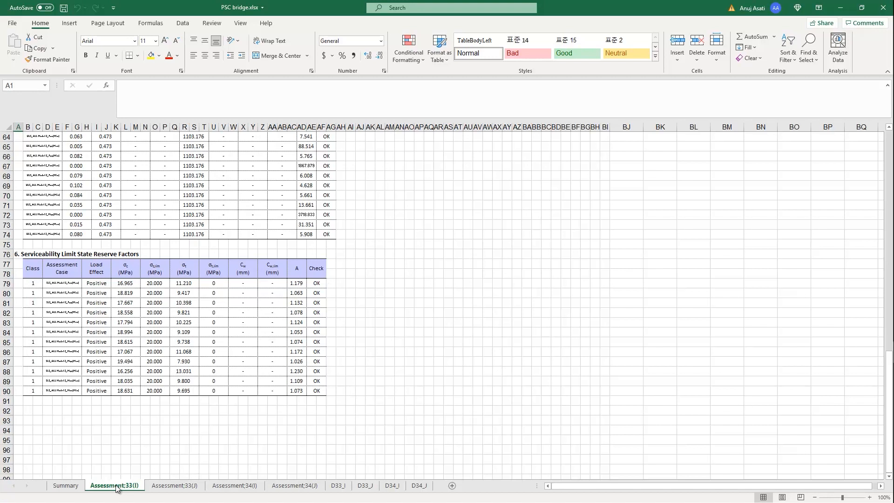
Open the detailed calculation sheet D33_I and go back to its Design Condition section at the start
{"action": "left_click", "coordinate": [339, 486]}
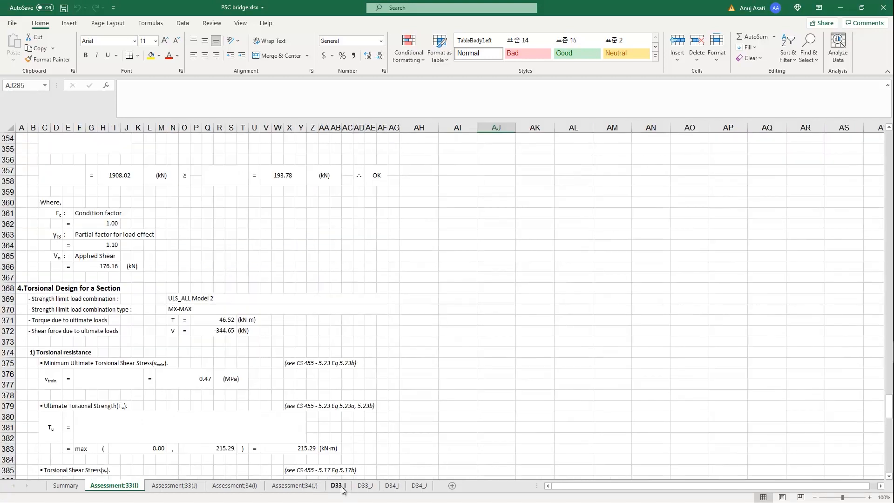
{"action": "scroll", "coordinate": [271, 362], "scroll_direction": "up", "scroll_amount": 20}
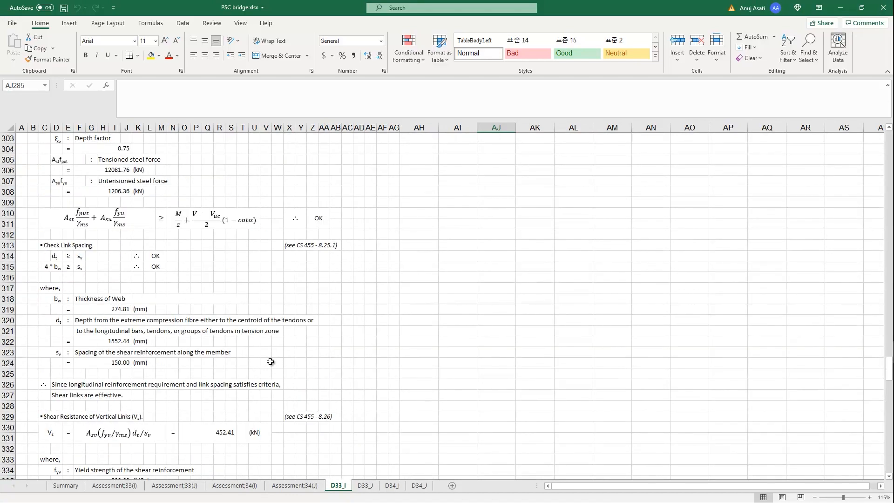
{"action": "scroll", "coordinate": [270, 361], "scroll_direction": "up", "scroll_amount": 20}
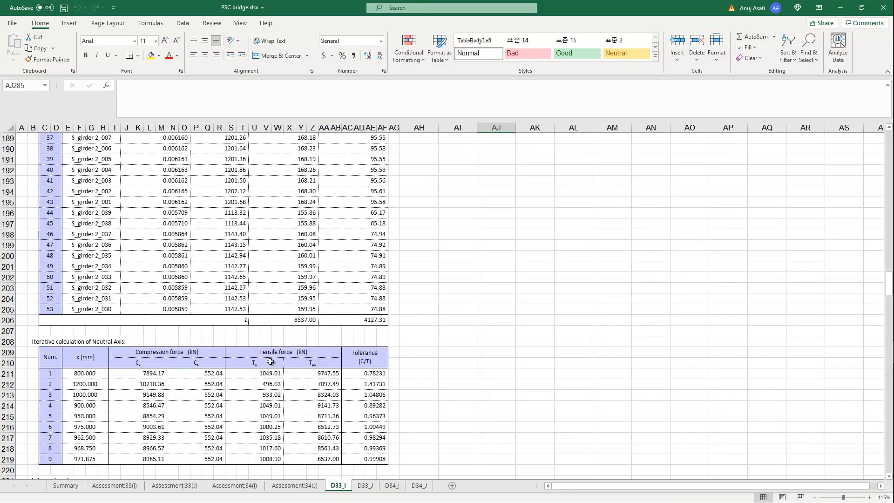
{"action": "scroll", "coordinate": [270, 362], "scroll_direction": "up", "scroll_amount": 20}
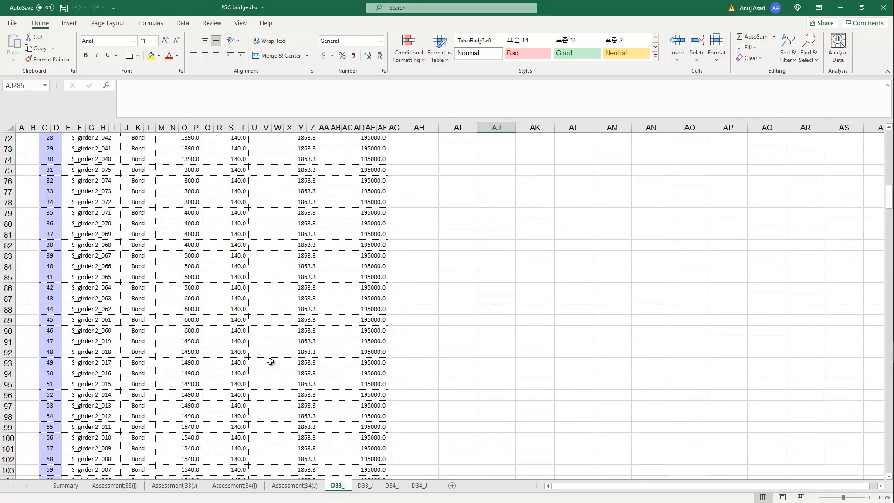
{"action": "scroll", "coordinate": [271, 362], "scroll_direction": "up", "scroll_amount": 7}
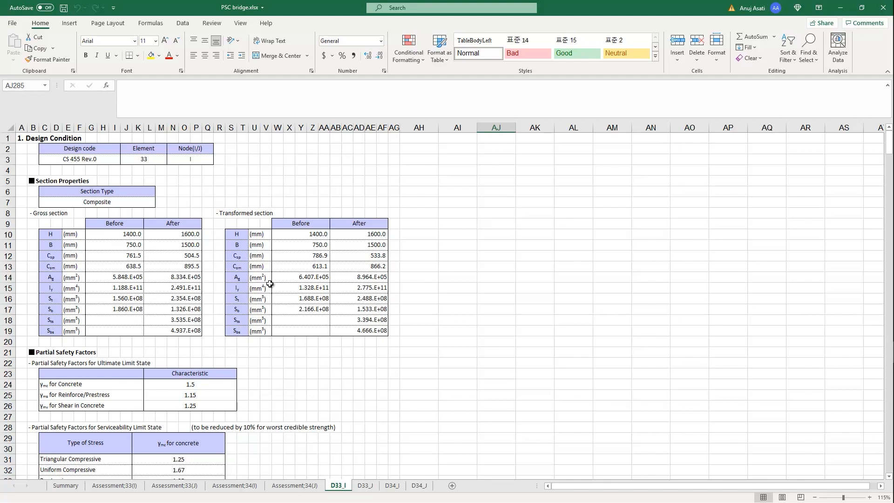
Examine the section properties, partial safety factors, material and tendon data, and the flexure design calculation for element 33
{"action": "scroll", "coordinate": [270, 284], "scroll_direction": "down", "scroll_amount": 3}
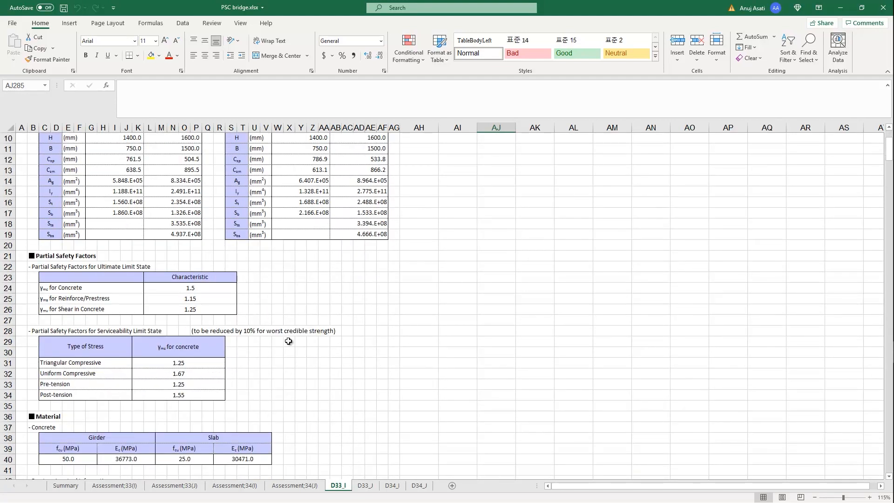
{"action": "scroll", "coordinate": [289, 341], "scroll_direction": "down", "scroll_amount": 2}
{"action": "scroll", "coordinate": [289, 341], "scroll_direction": "down", "scroll_amount": 8}
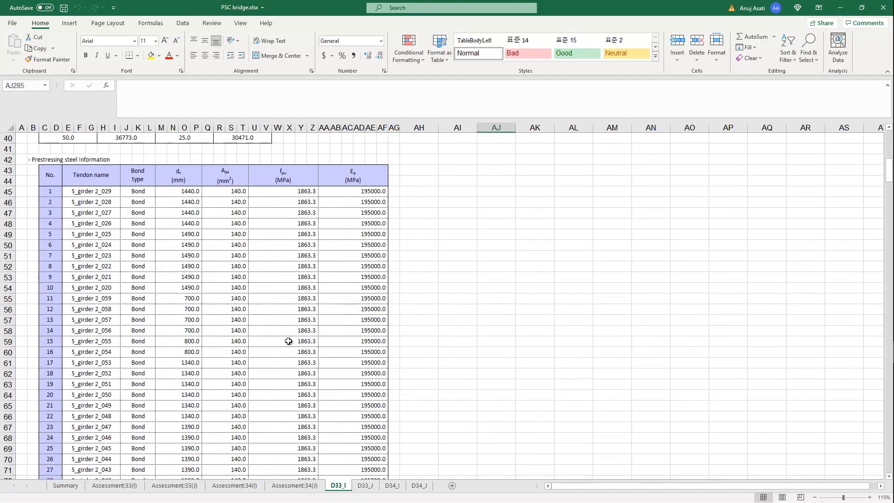
{"action": "scroll", "coordinate": [288, 341], "scroll_direction": "down", "scroll_amount": 20}
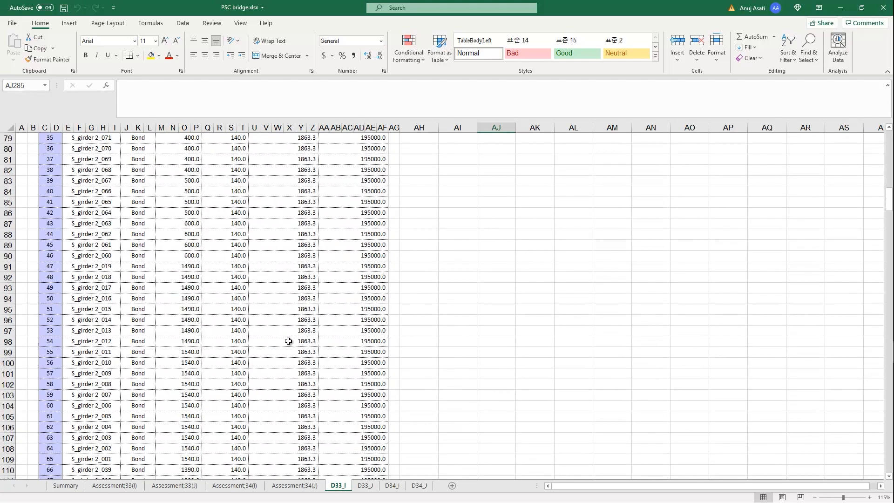
{"action": "scroll", "coordinate": [288, 342], "scroll_direction": "down", "scroll_amount": 1}
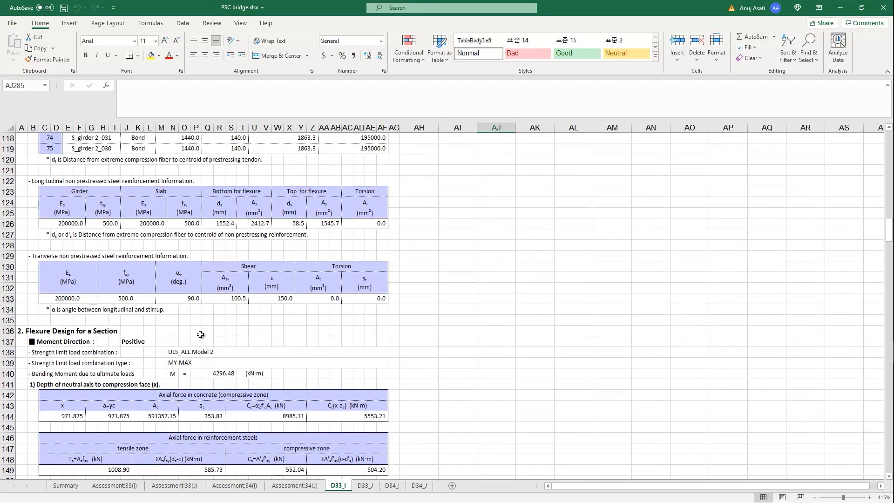
{"action": "scroll", "coordinate": [201, 334], "scroll_direction": "down", "scroll_amount": 20}
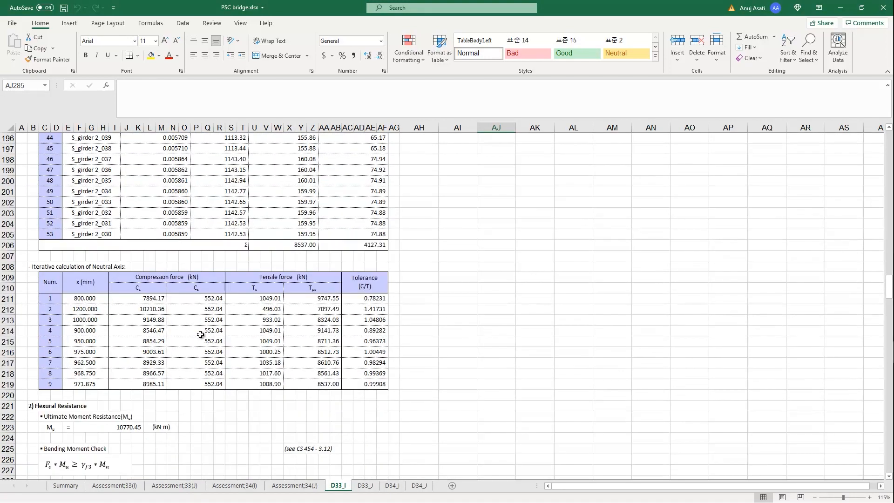
{"action": "scroll", "coordinate": [200, 335], "scroll_direction": "down", "scroll_amount": 2}
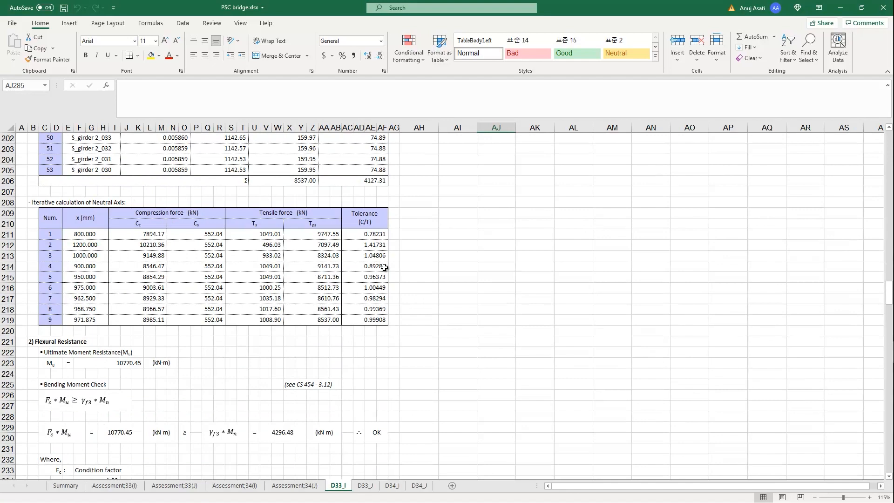
{"action": "scroll", "coordinate": [298, 379], "scroll_direction": "down", "scroll_amount": 5}
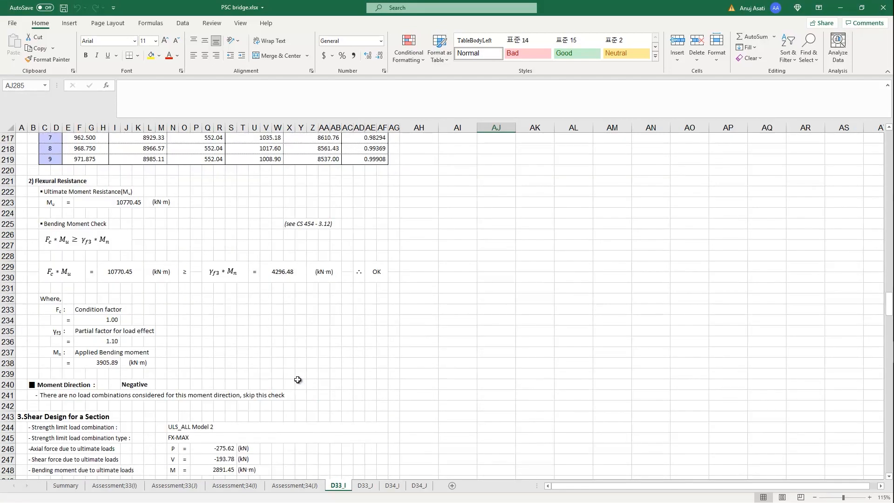
Examine the shear design, torsional design and serviceability limit state checks in the rest of the D33_I sheet
{"action": "scroll", "coordinate": [298, 380], "scroll_direction": "down", "scroll_amount": 4}
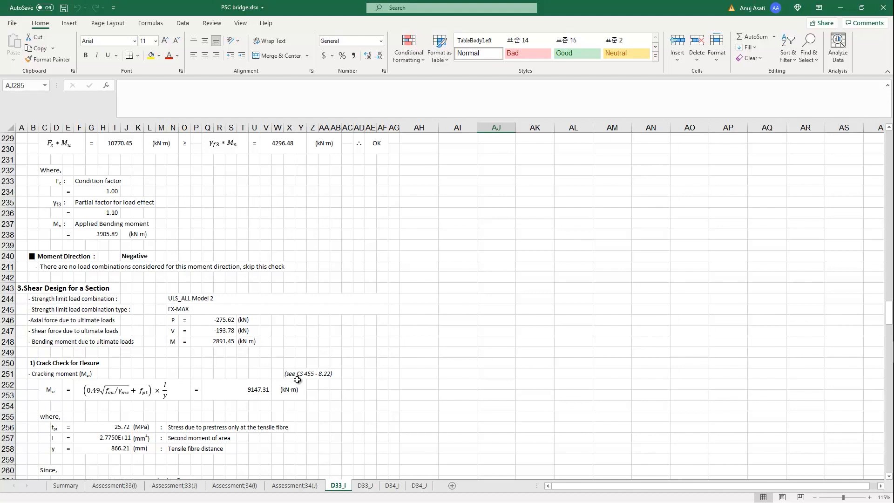
{"action": "scroll", "coordinate": [309, 370], "scroll_direction": "down", "scroll_amount": 4}
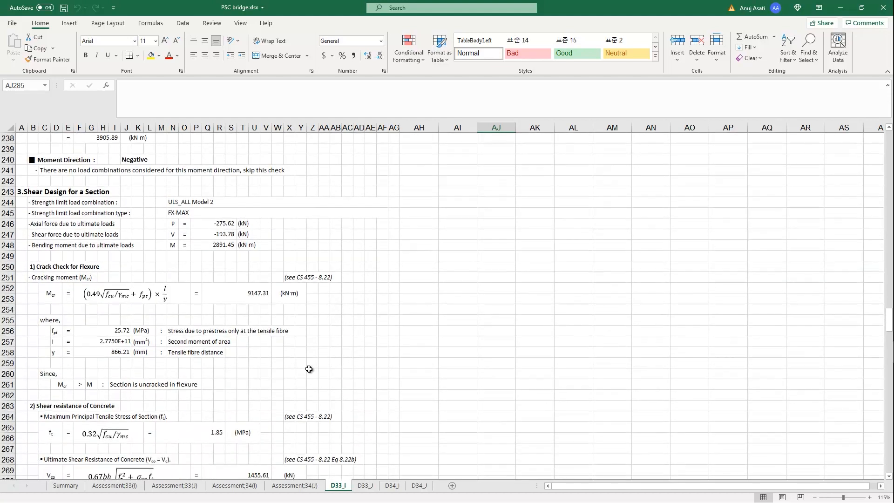
{"action": "scroll", "coordinate": [304, 343], "scroll_direction": "down", "scroll_amount": 4}
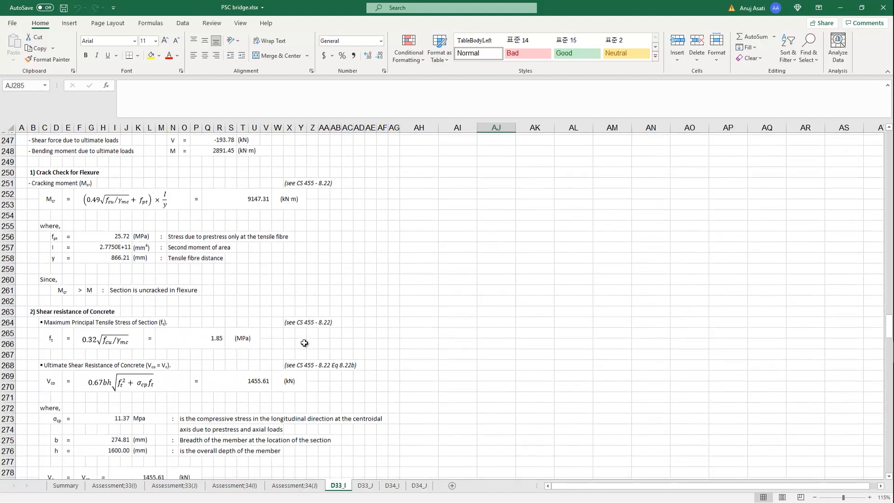
{"action": "scroll", "coordinate": [305, 343], "scroll_direction": "down", "scroll_amount": 1}
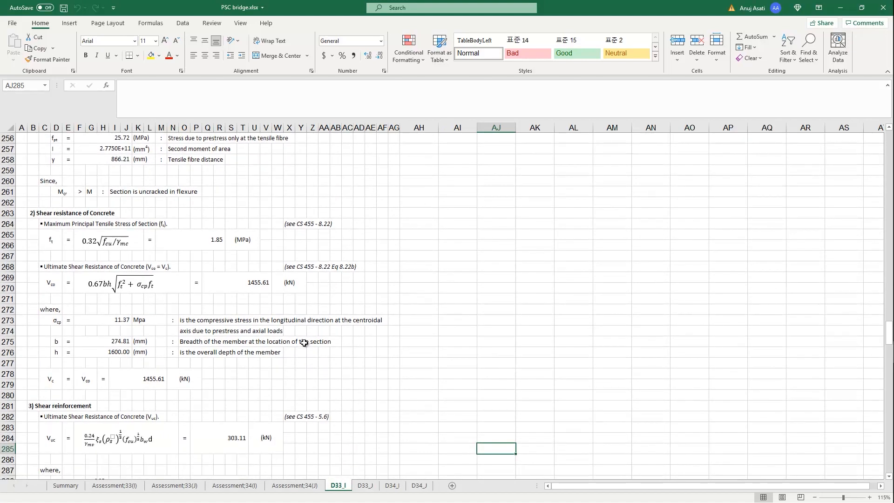
{"action": "scroll", "coordinate": [304, 343], "scroll_direction": "down", "scroll_amount": 14}
{"action": "scroll", "coordinate": [304, 343], "scroll_direction": "down", "scroll_amount": 19}
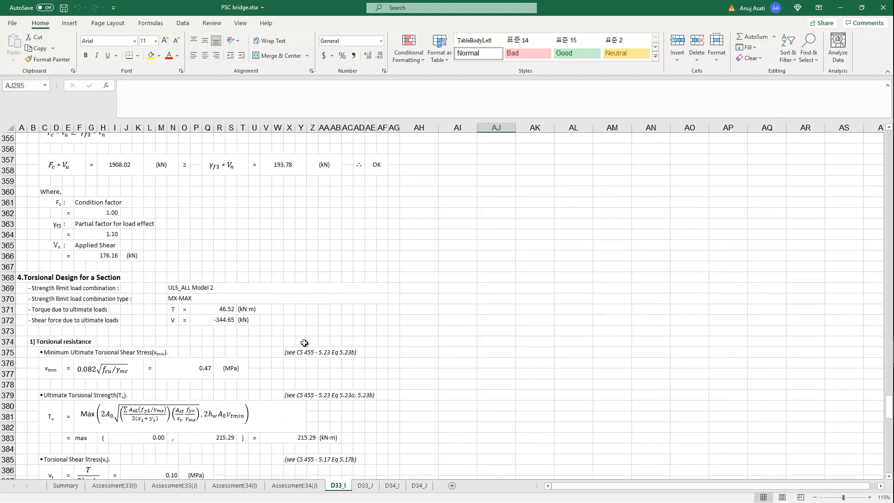
{"action": "scroll", "coordinate": [304, 342], "scroll_direction": "down", "scroll_amount": 20}
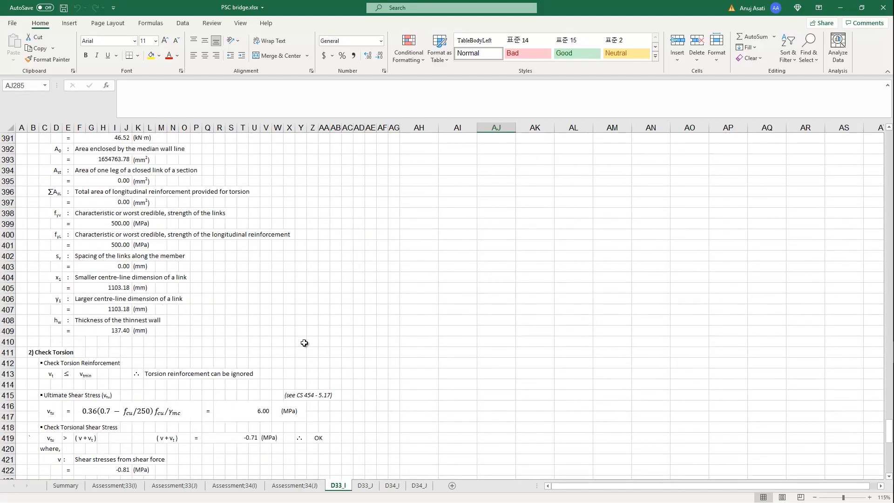
{"action": "scroll", "coordinate": [304, 342], "scroll_direction": "down", "scroll_amount": 8}
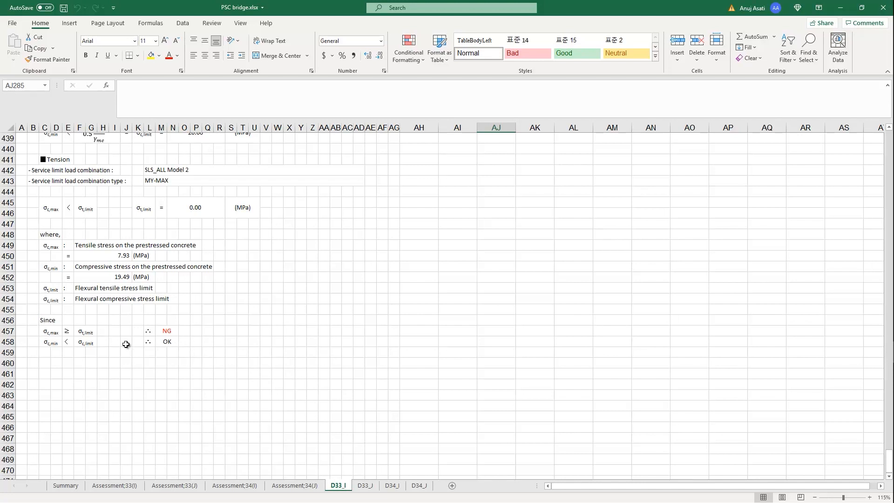
{"action": "scroll", "coordinate": [183, 361], "scroll_direction": "up", "scroll_amount": 8}
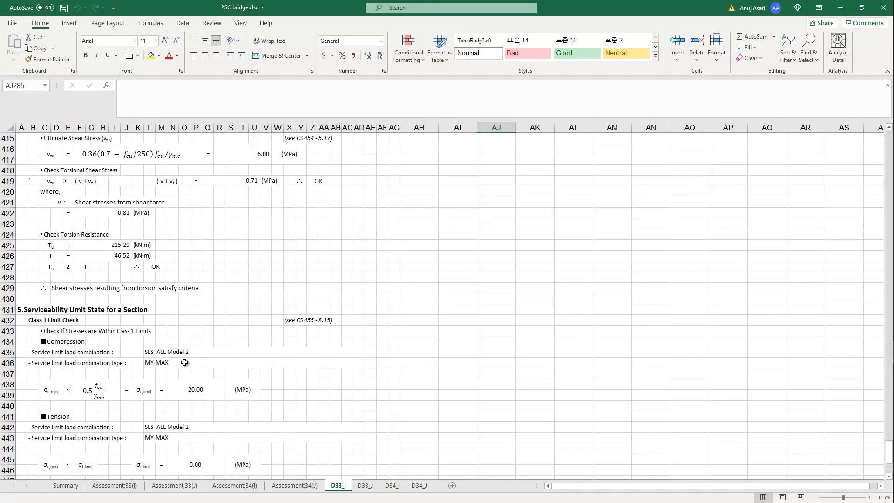
{"action": "key", "text": "alt"}
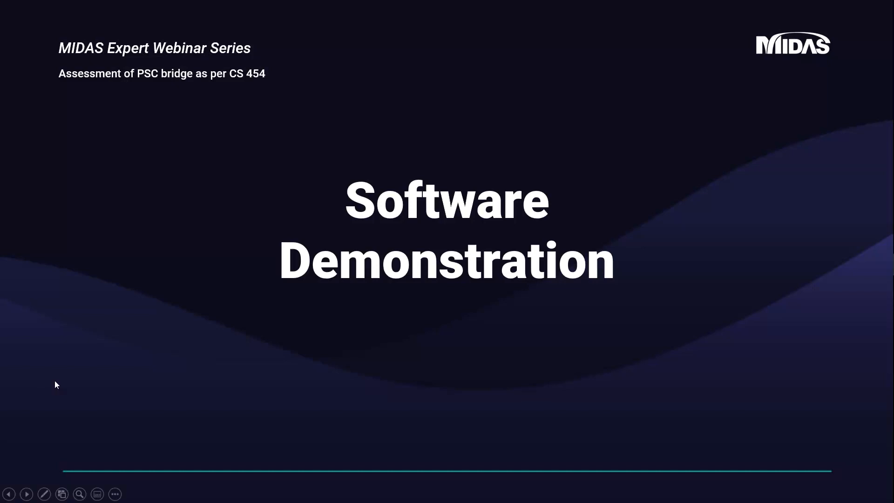
{"action": "key", "text": "Right"}
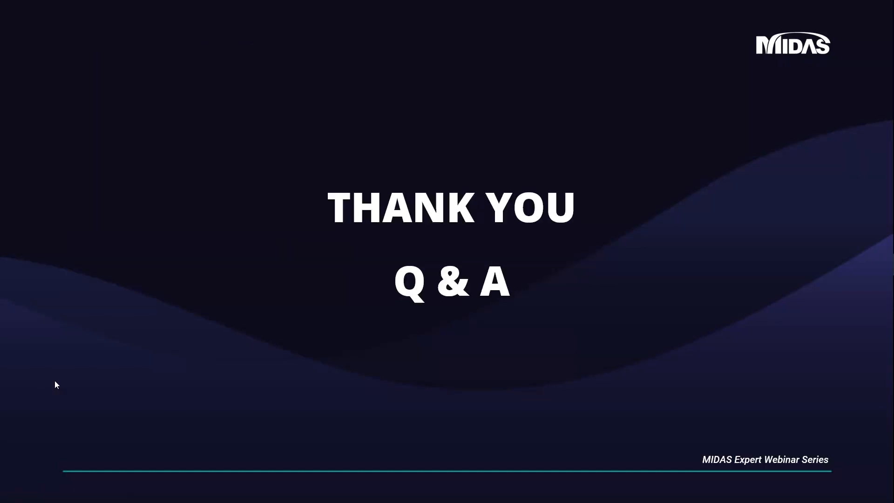